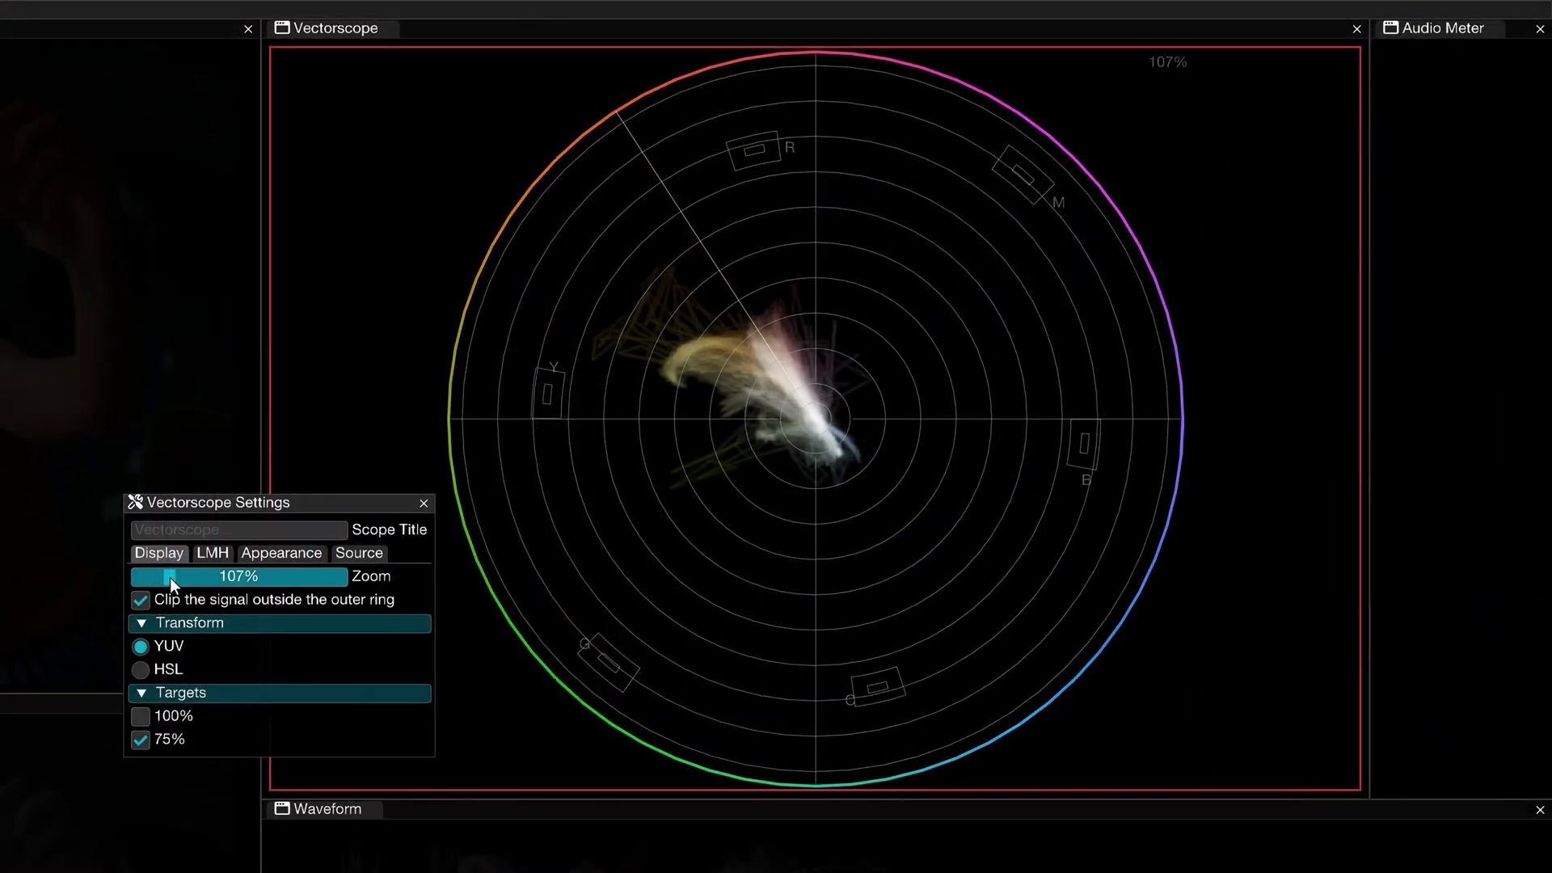
# Step: Increase the vectorscope's zoom in its display settings
pyautogui.moveTo(169, 577)
pyautogui.mouseDown()
pyautogui.moveTo(153, 577)
pyautogui.moveTo(281, 585)
pyautogui.mouseUp()
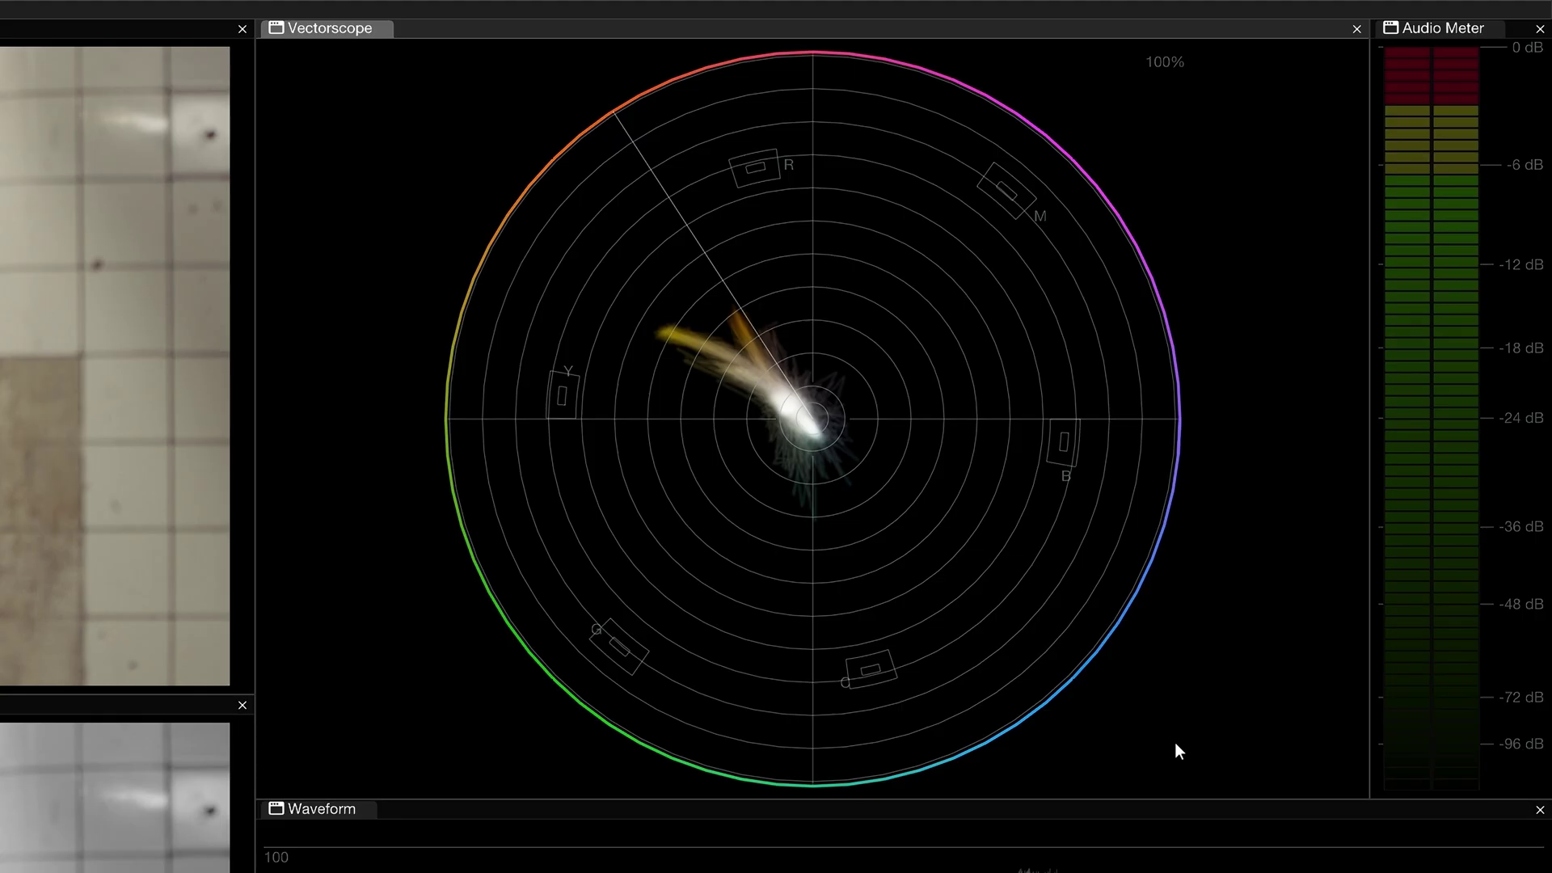
pyautogui.press('alt')
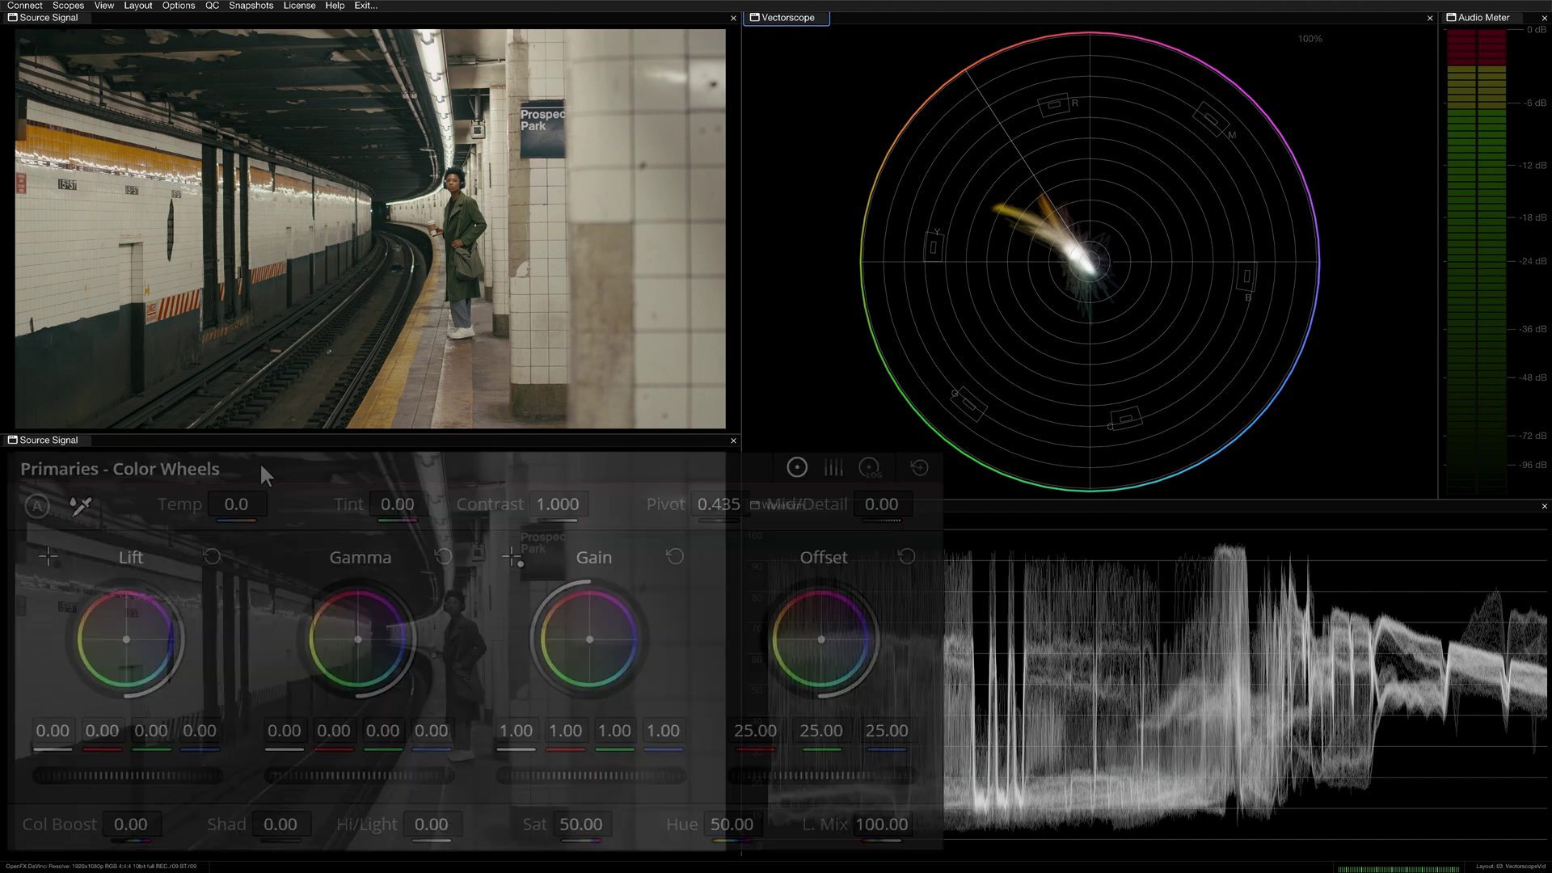
# Step: Adjust the colour temperature and the Offset wheel in the primaries colour wheels to balance the image
pyautogui.moveTo(240, 505); pyautogui.dragTo(155, 505)
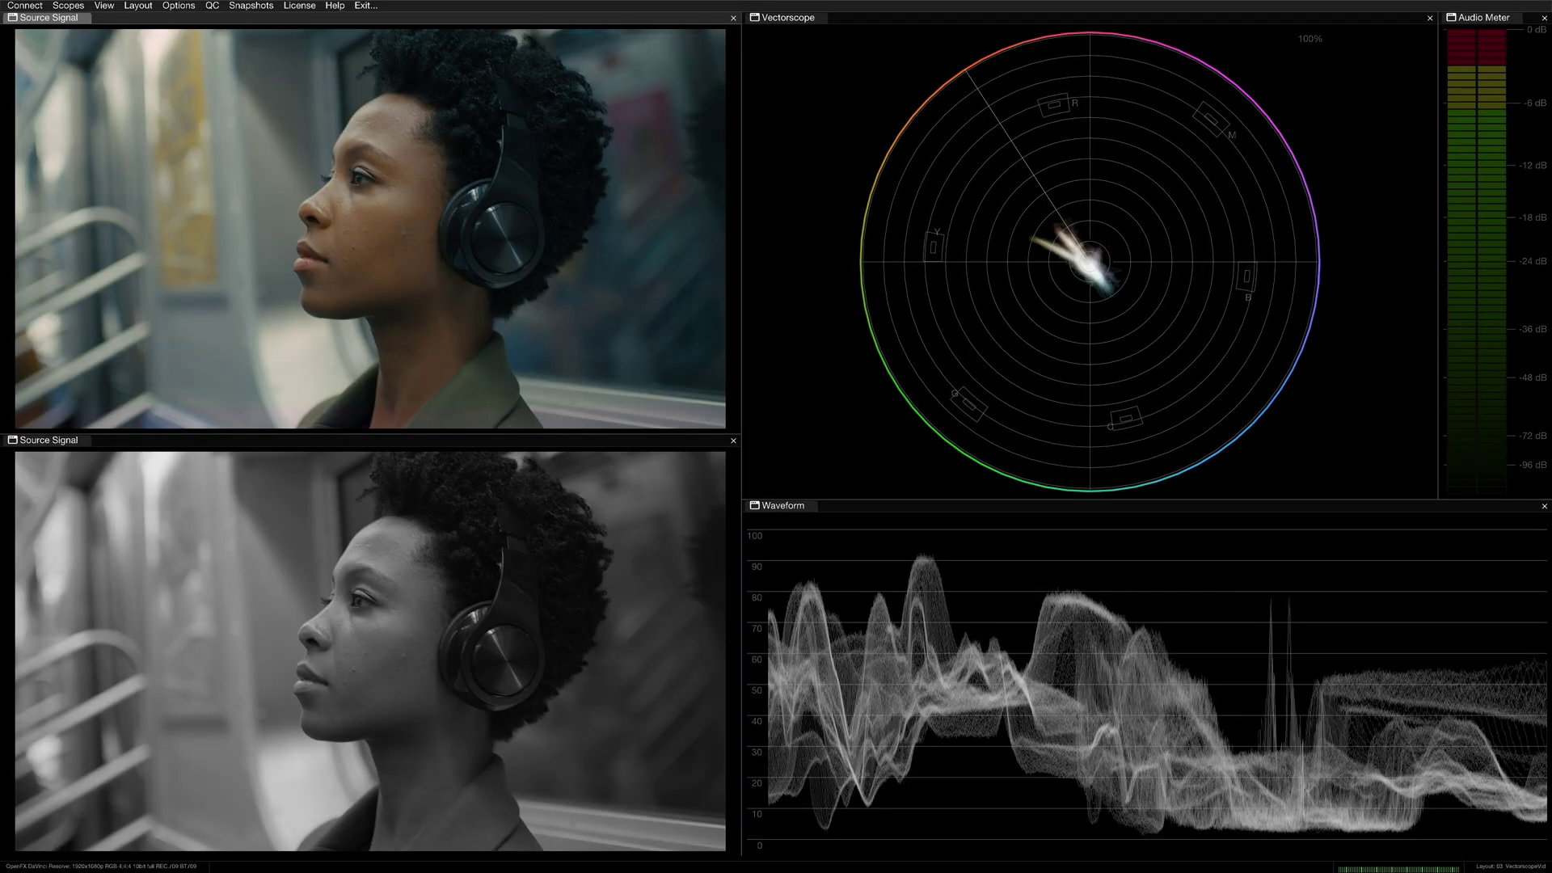
pyautogui.moveTo(818, 634); pyautogui.dragTo(822, 637)
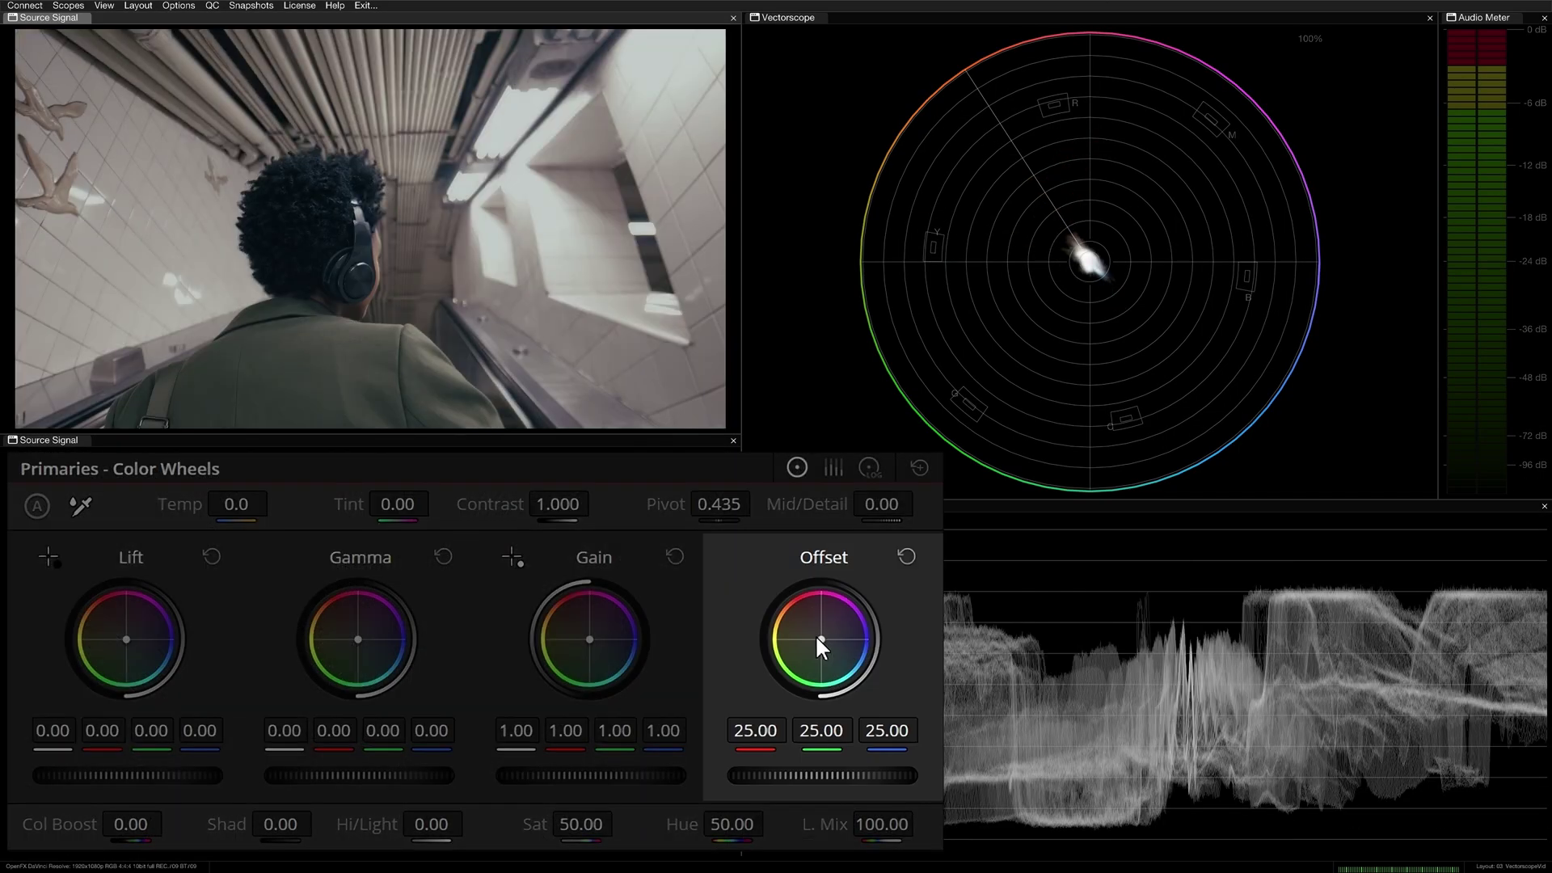
pyautogui.moveTo(814, 634); pyautogui.dragTo(818, 637)
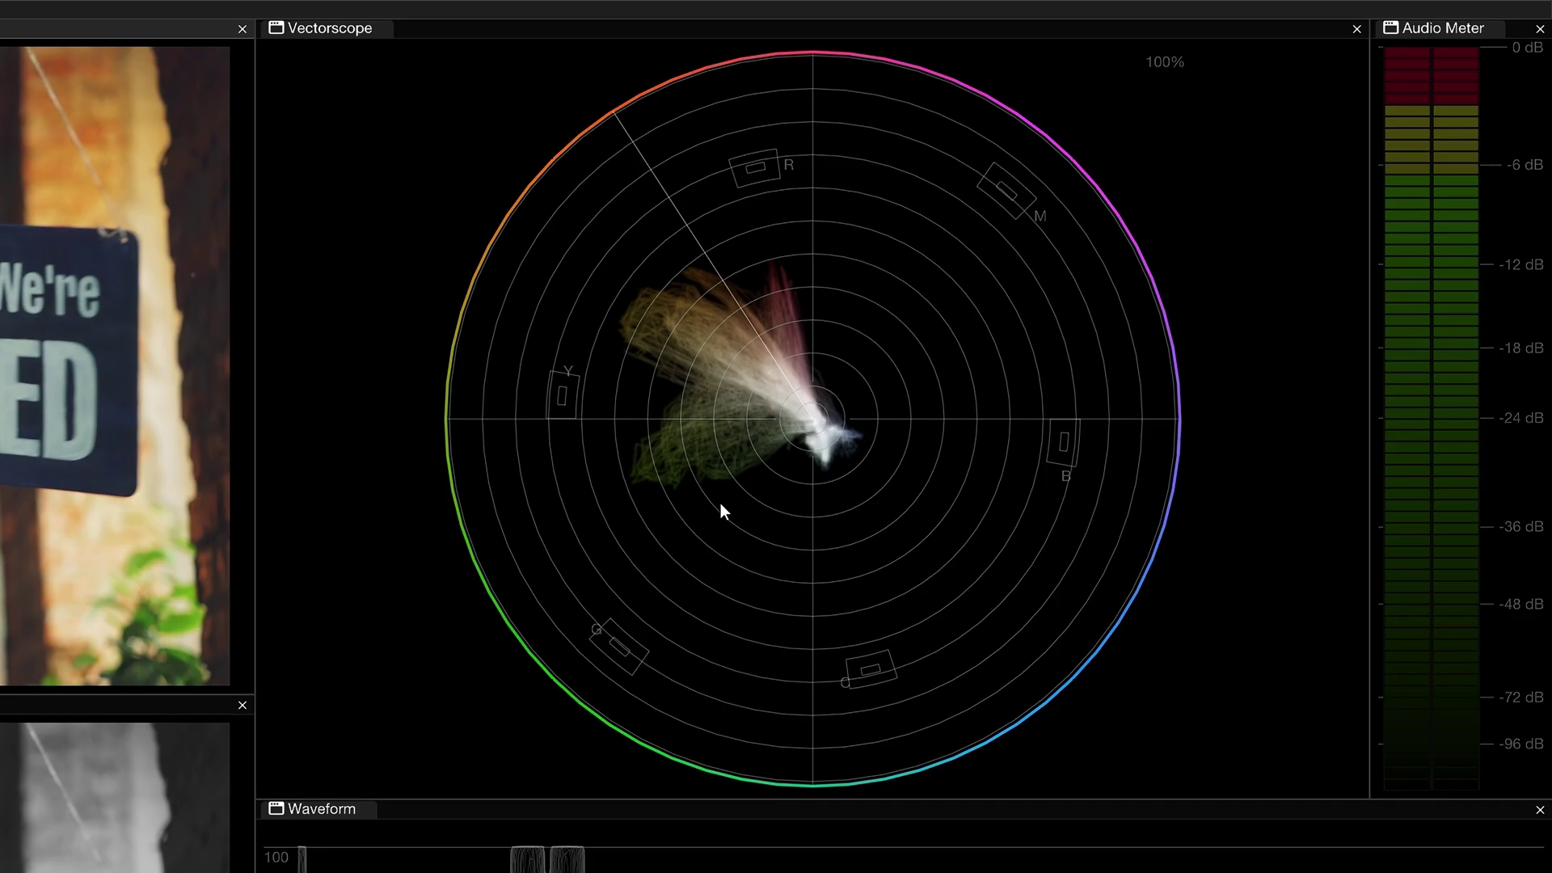
# Step: Try the vectorscope's Show Rings, Show Vectors and Colorize display options
pyautogui.rightClick(721, 502)
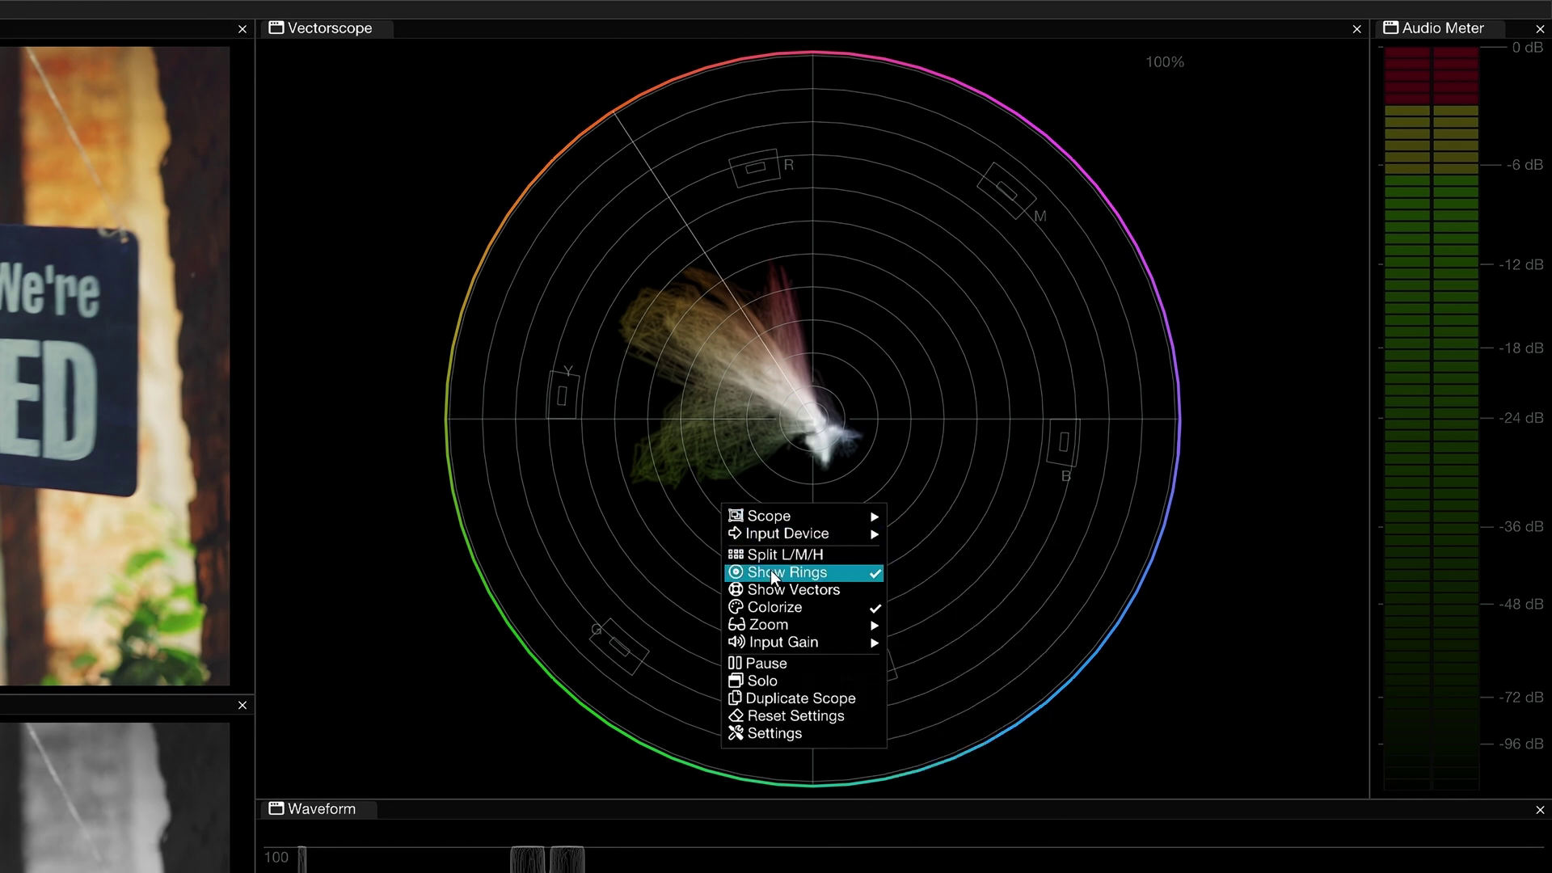
pyautogui.click(772, 574)
pyautogui.rightClick(748, 510)
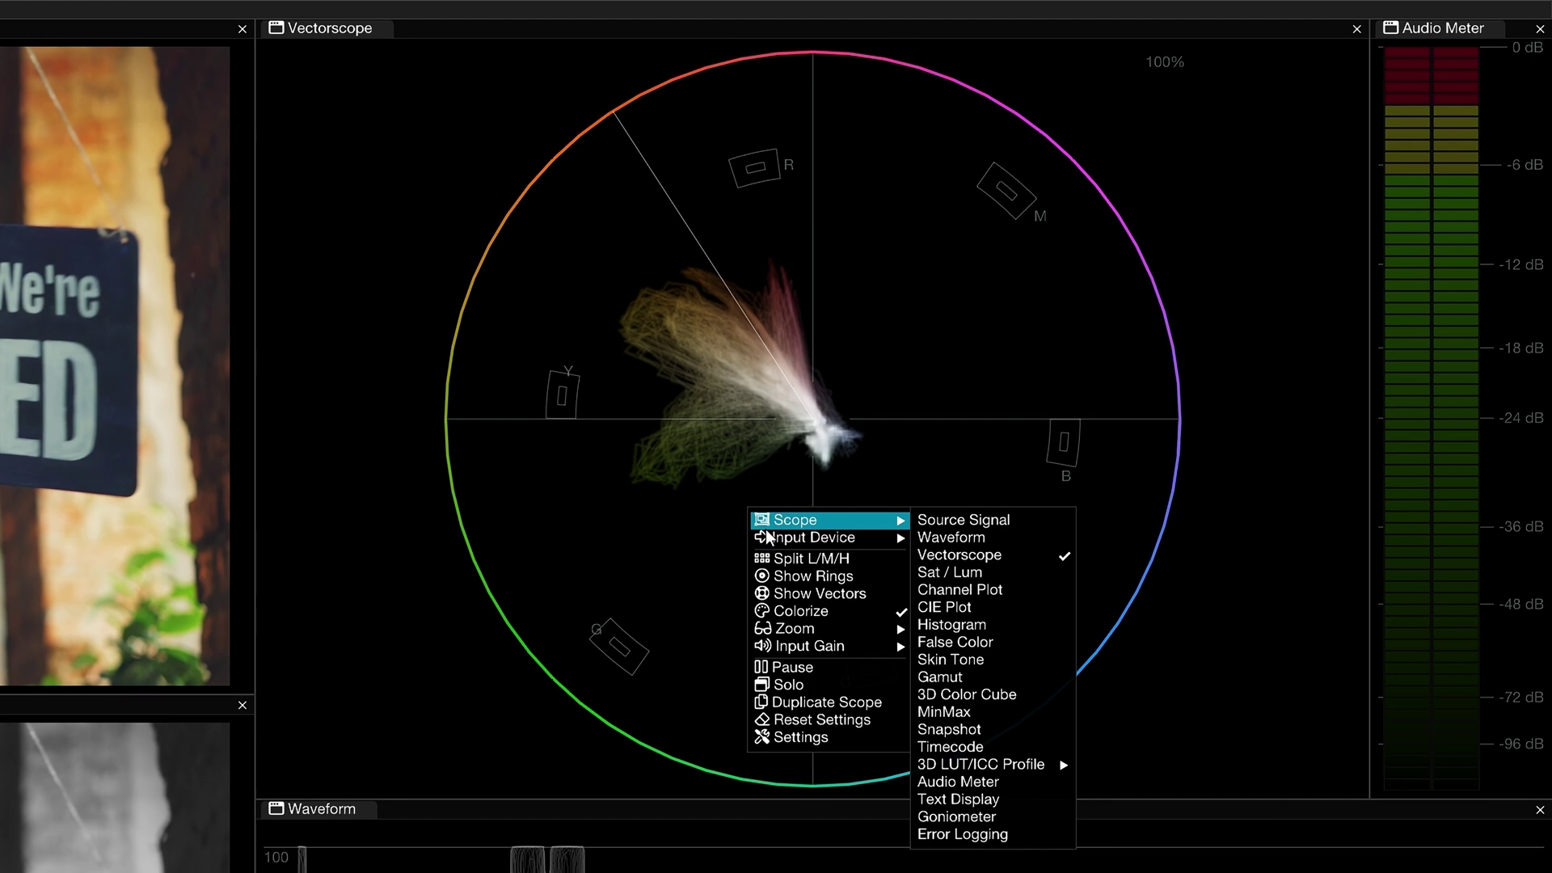
pyautogui.click(803, 595)
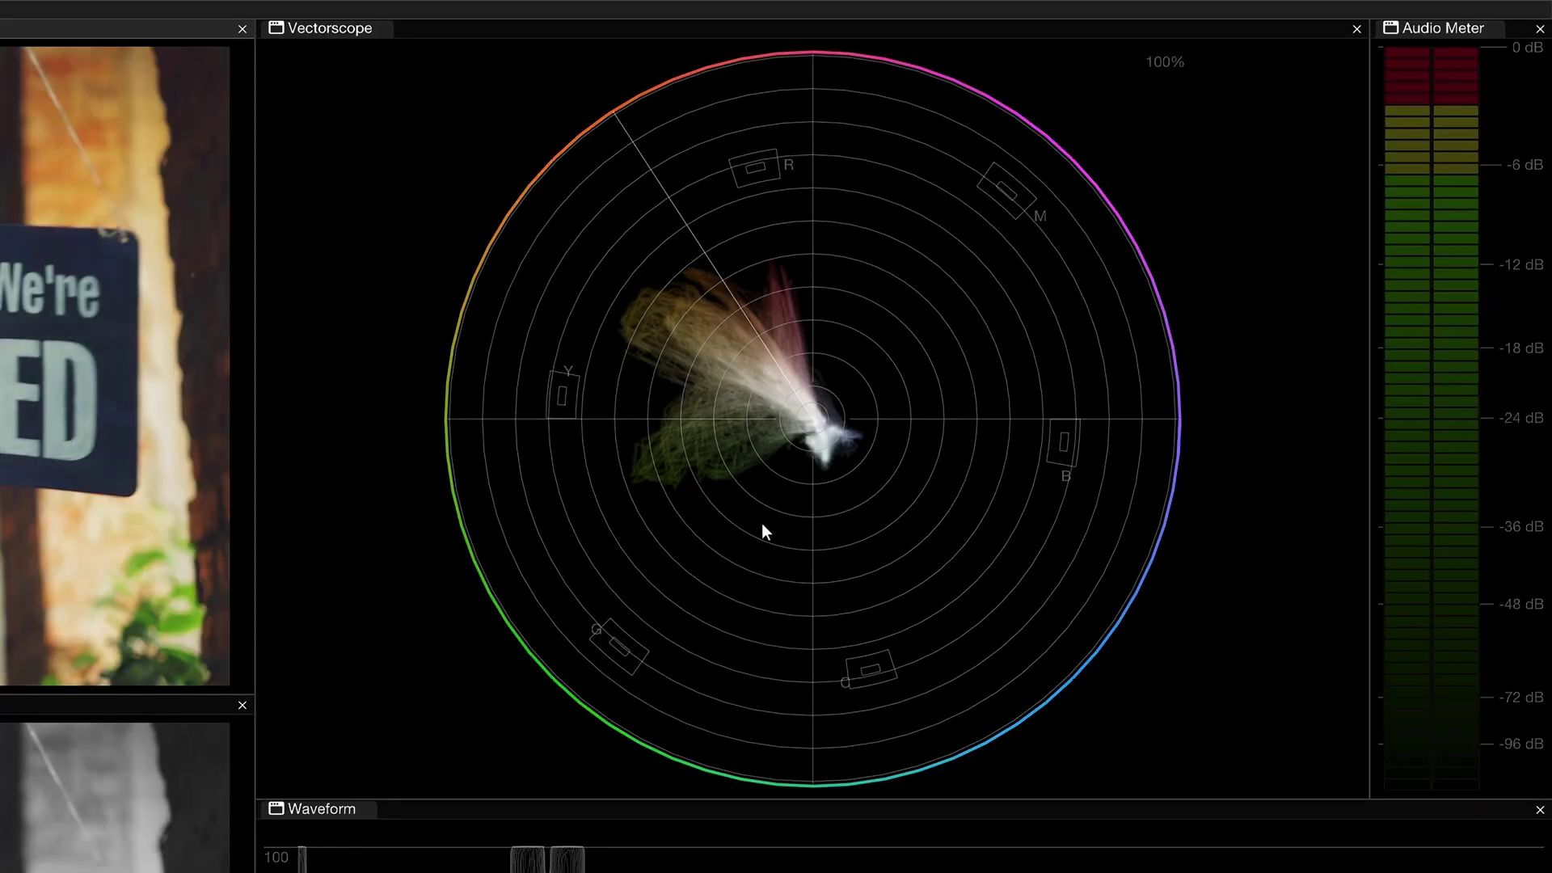
pyautogui.rightClick(756, 522)
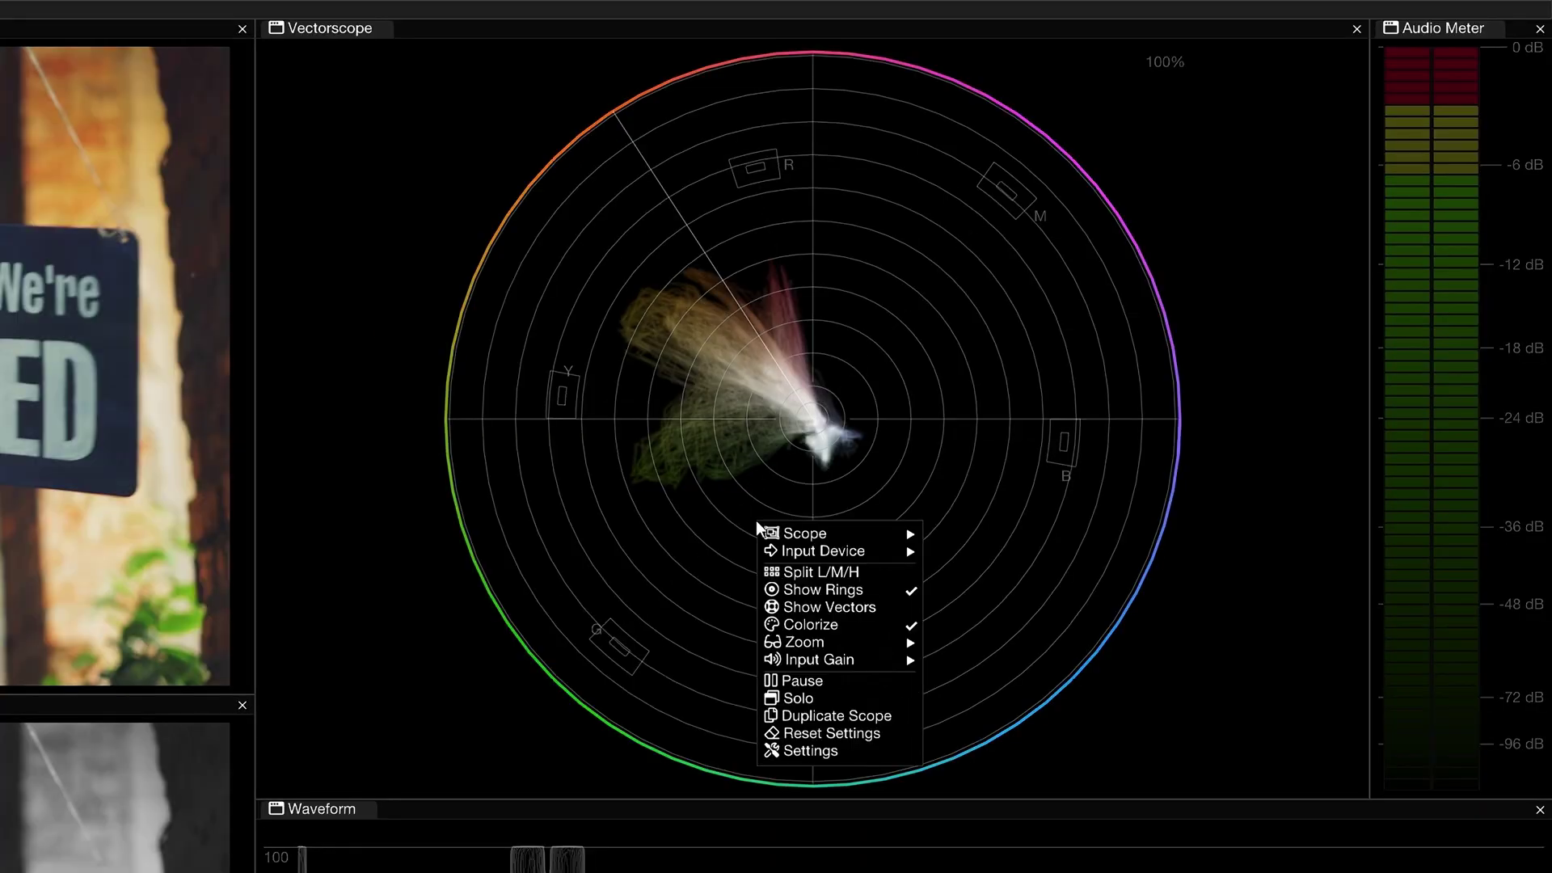
pyautogui.click(862, 624)
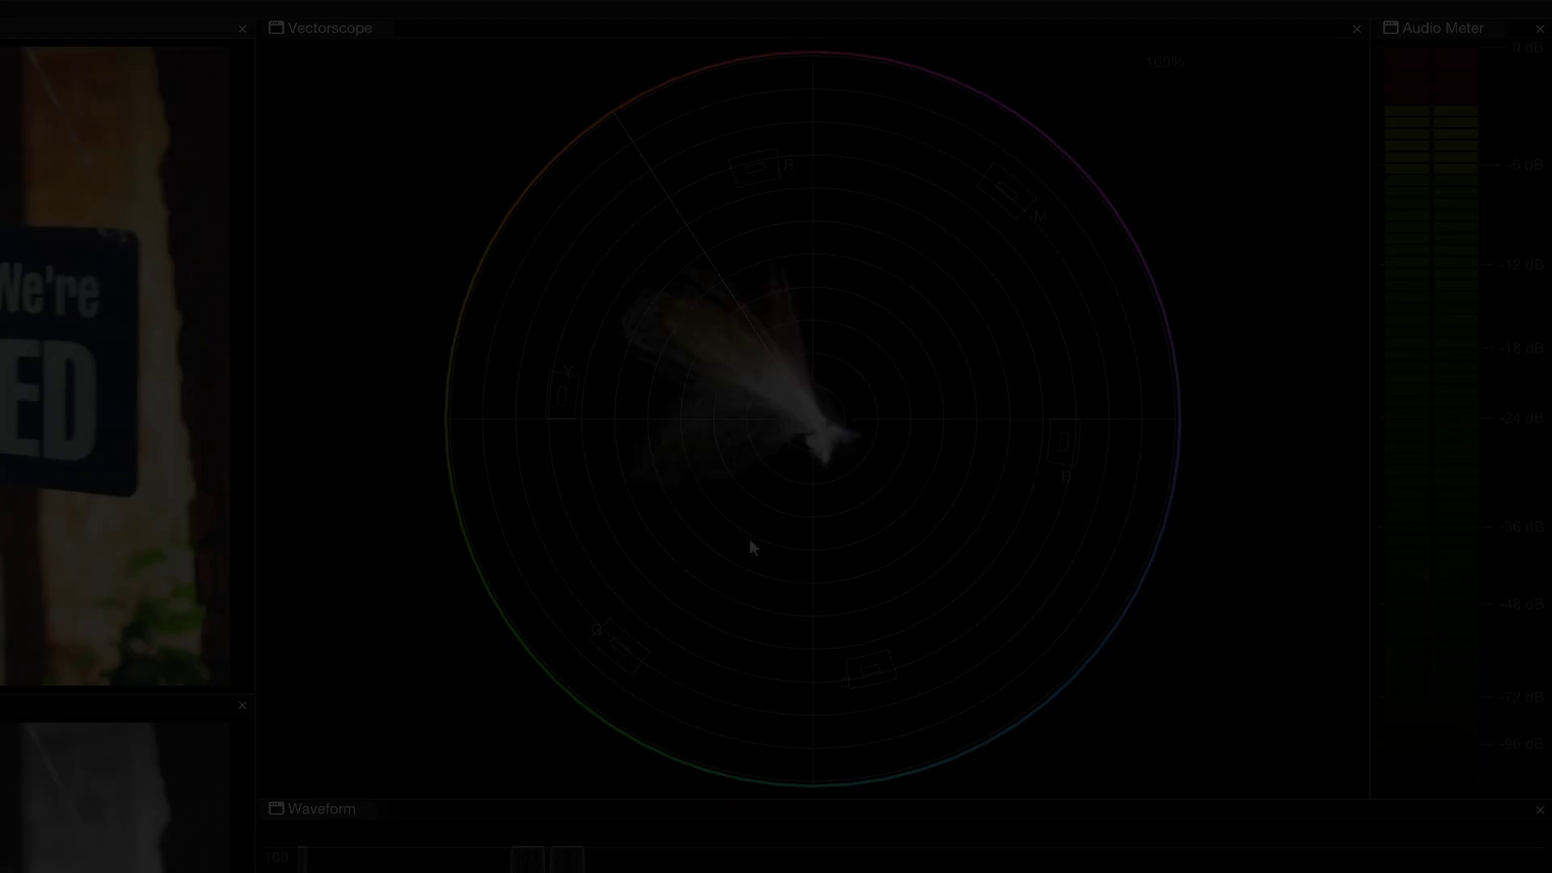
# Step: Set the vectorscope zoom to 200% and magnify the trace further to about 455%
pyautogui.rightClick(746, 540)
pyautogui.moveTo(858, 667)
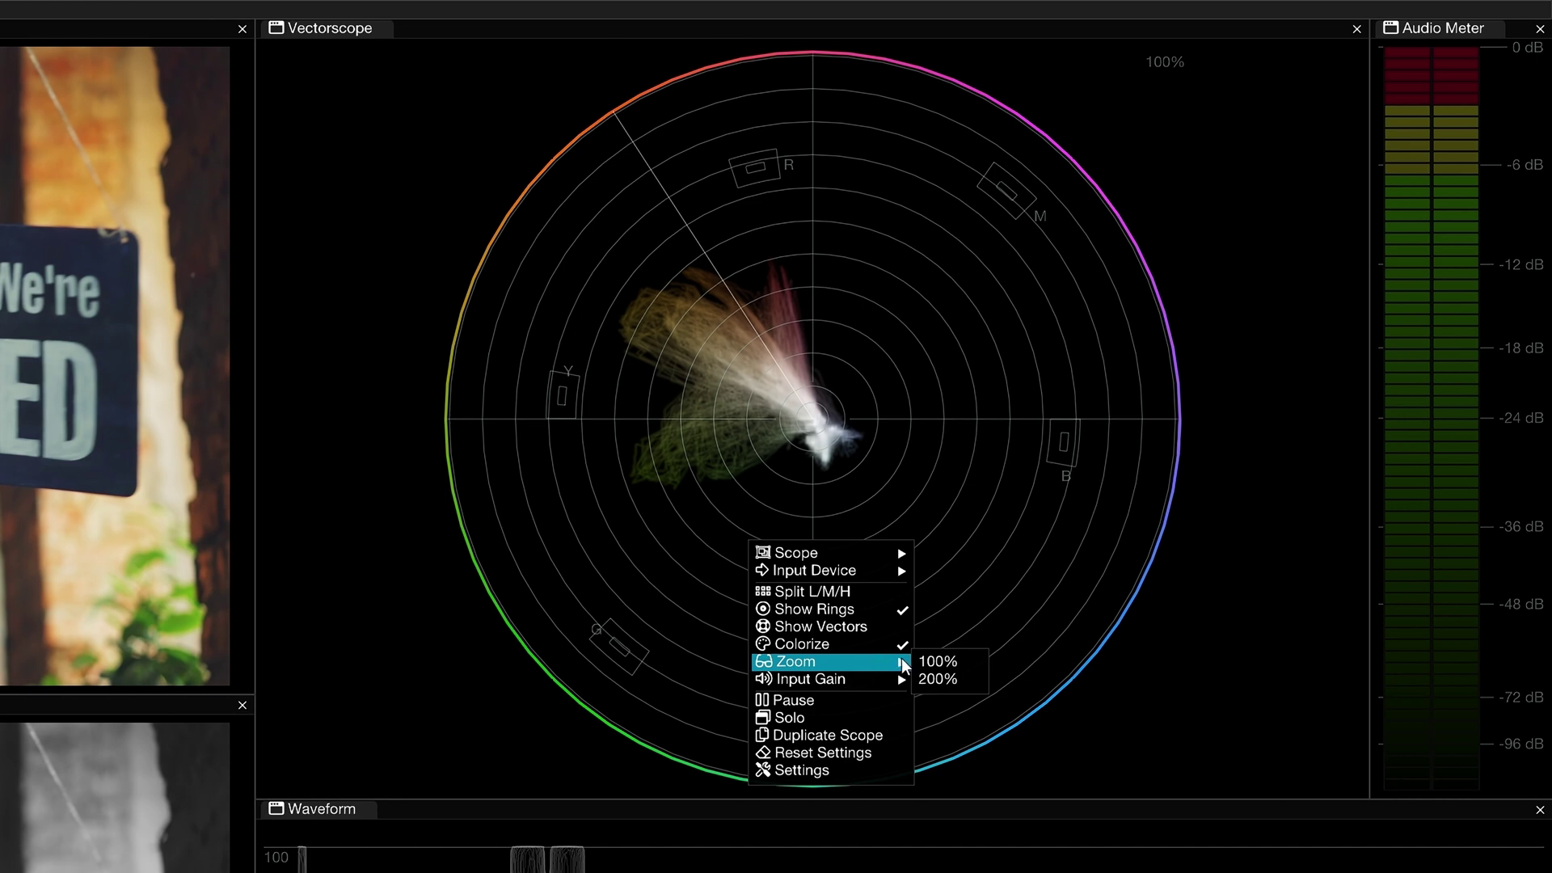
pyautogui.click(974, 683)
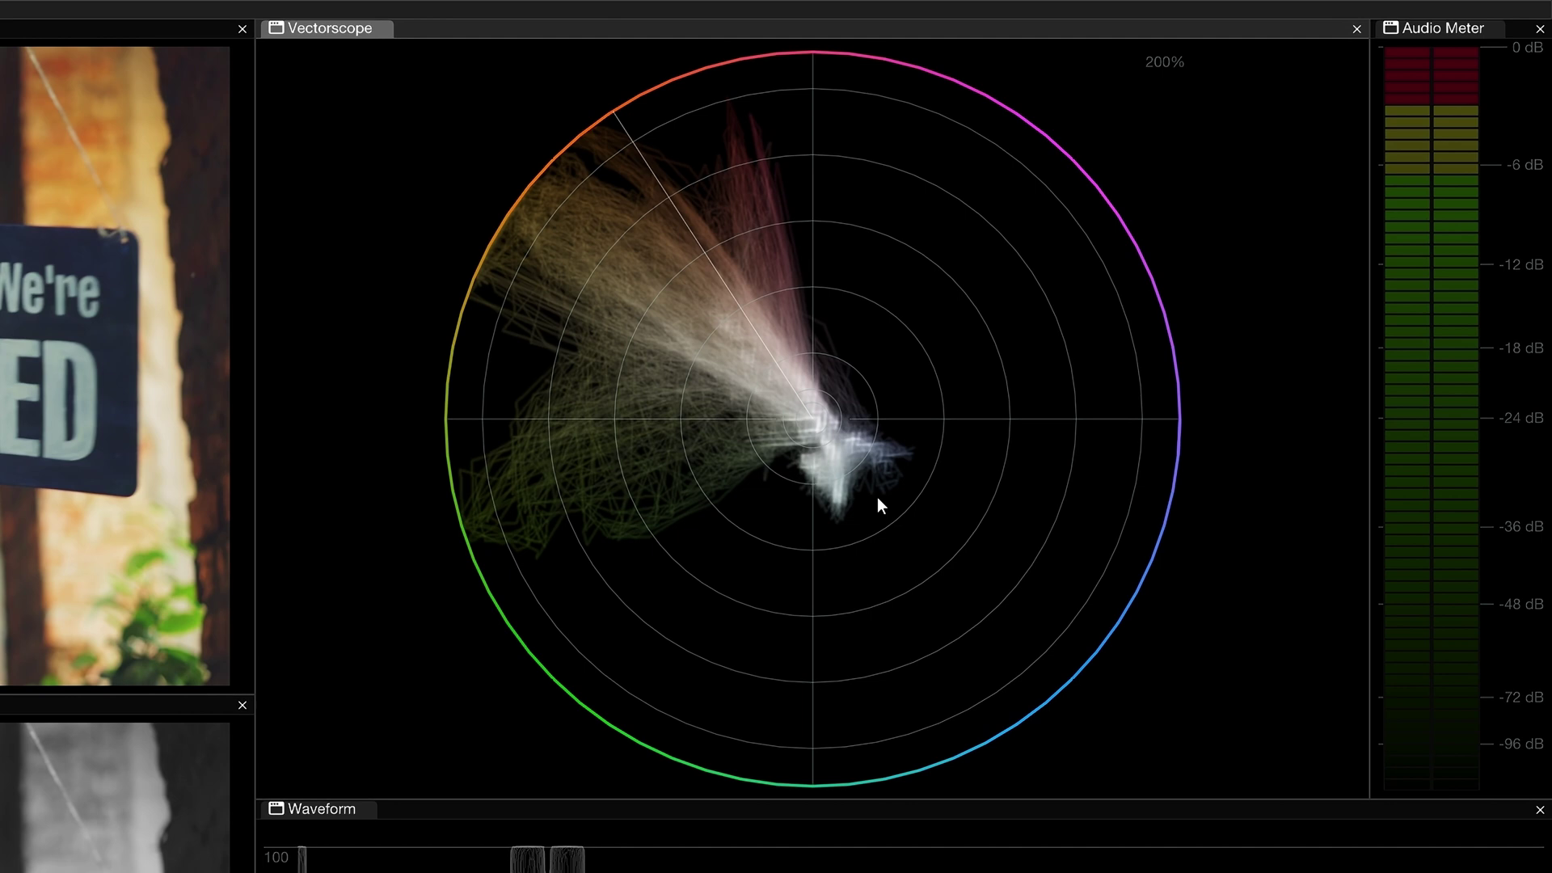
pyautogui.scroll(3, 876, 497)
pyautogui.scroll(6, 876, 497)
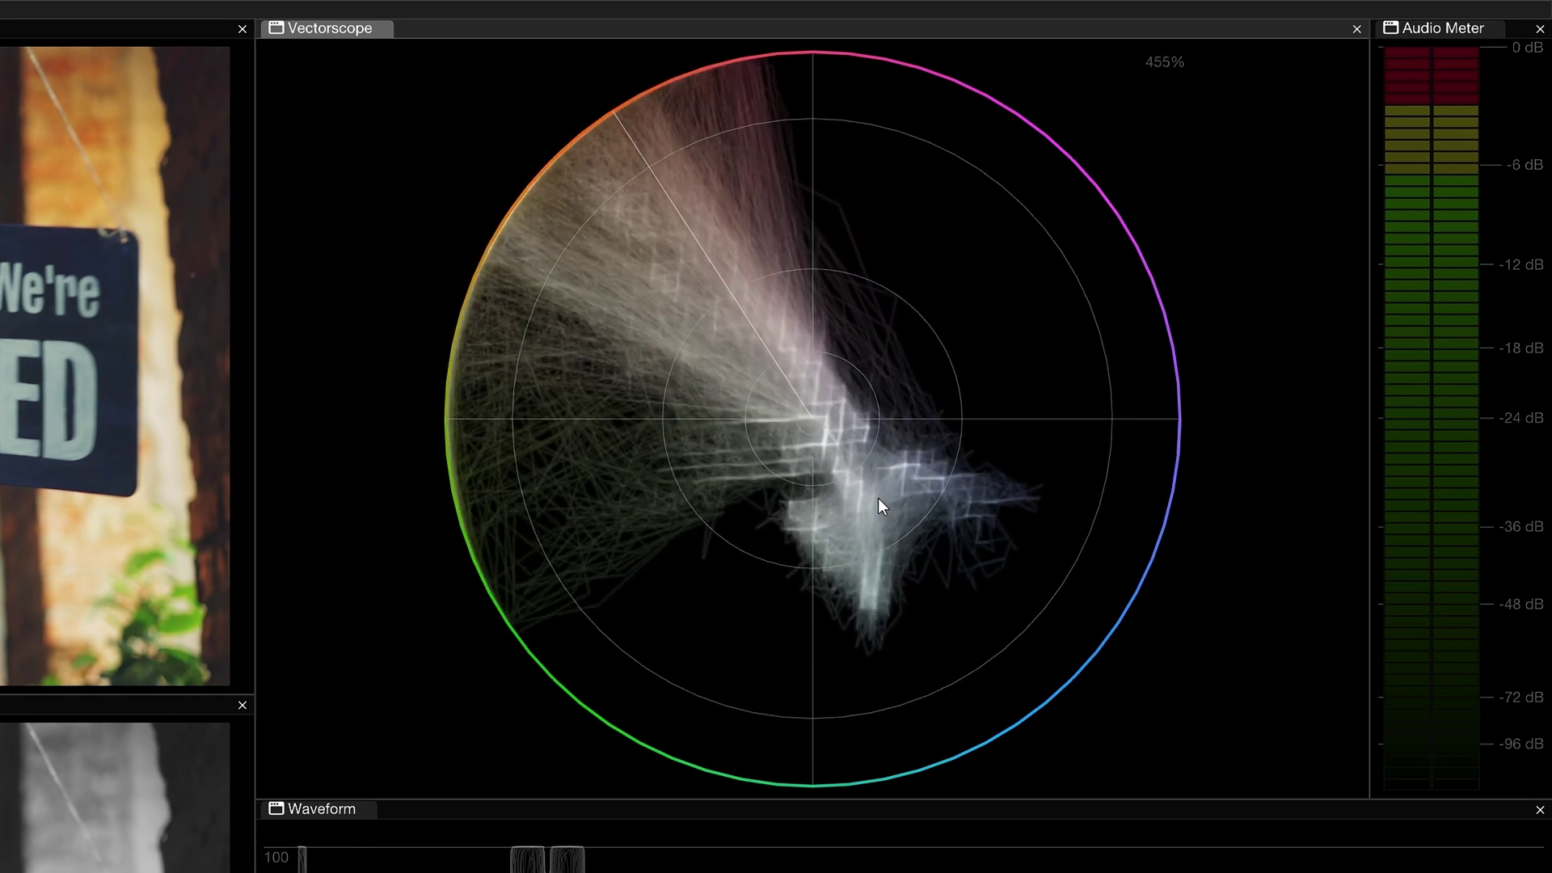
# Step: Fine-tune the vectorscope zoom down to about 406% and reset it to 100%
pyautogui.scroll(-1, 877, 498)
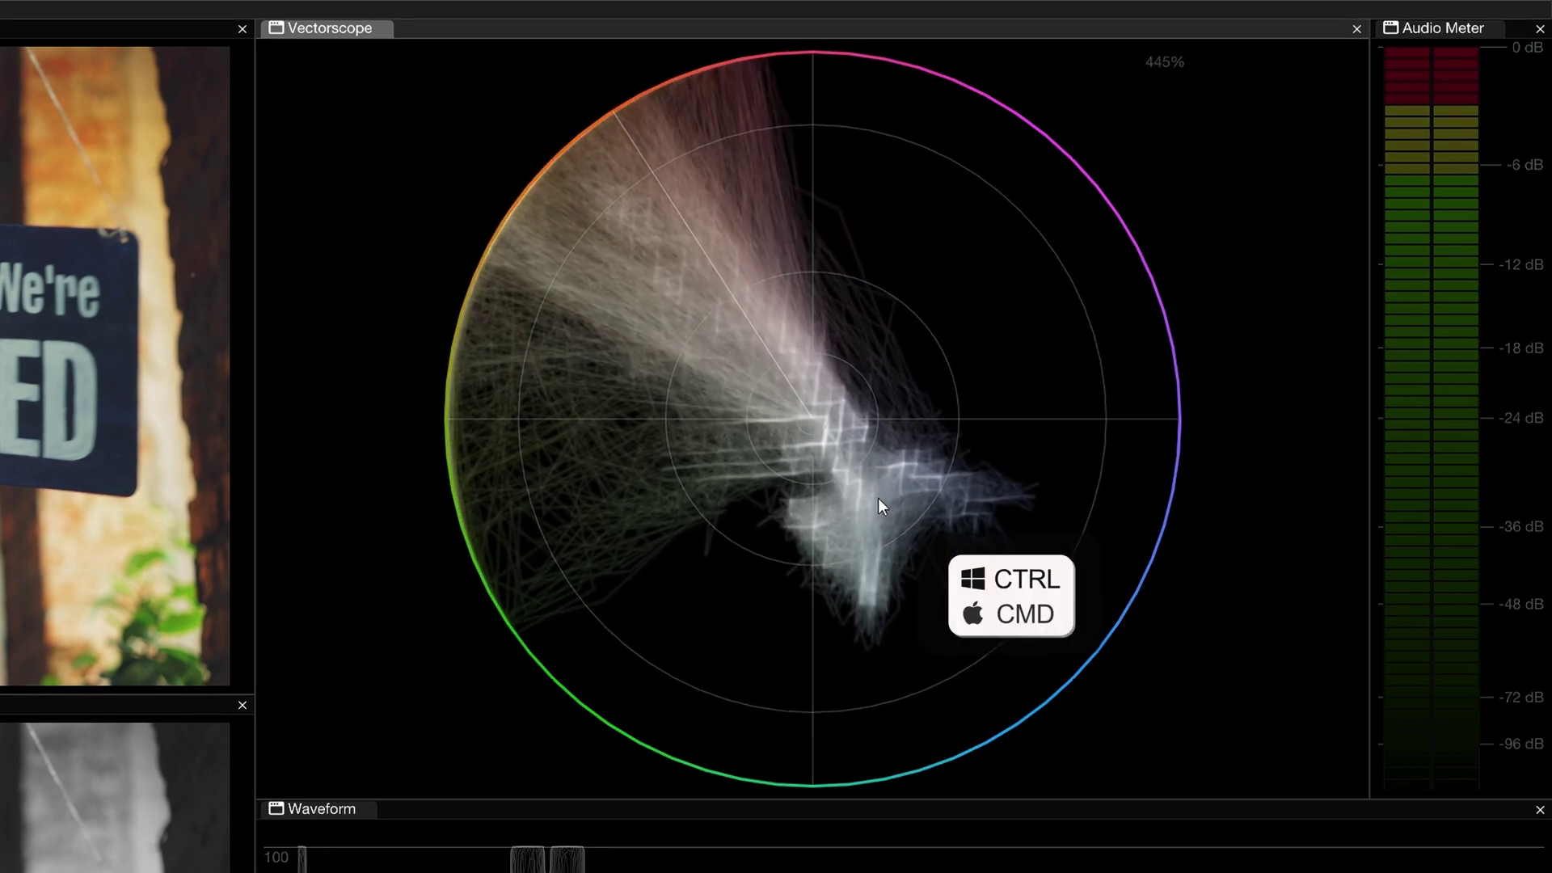
pyautogui.scroll(-3, 878, 498)
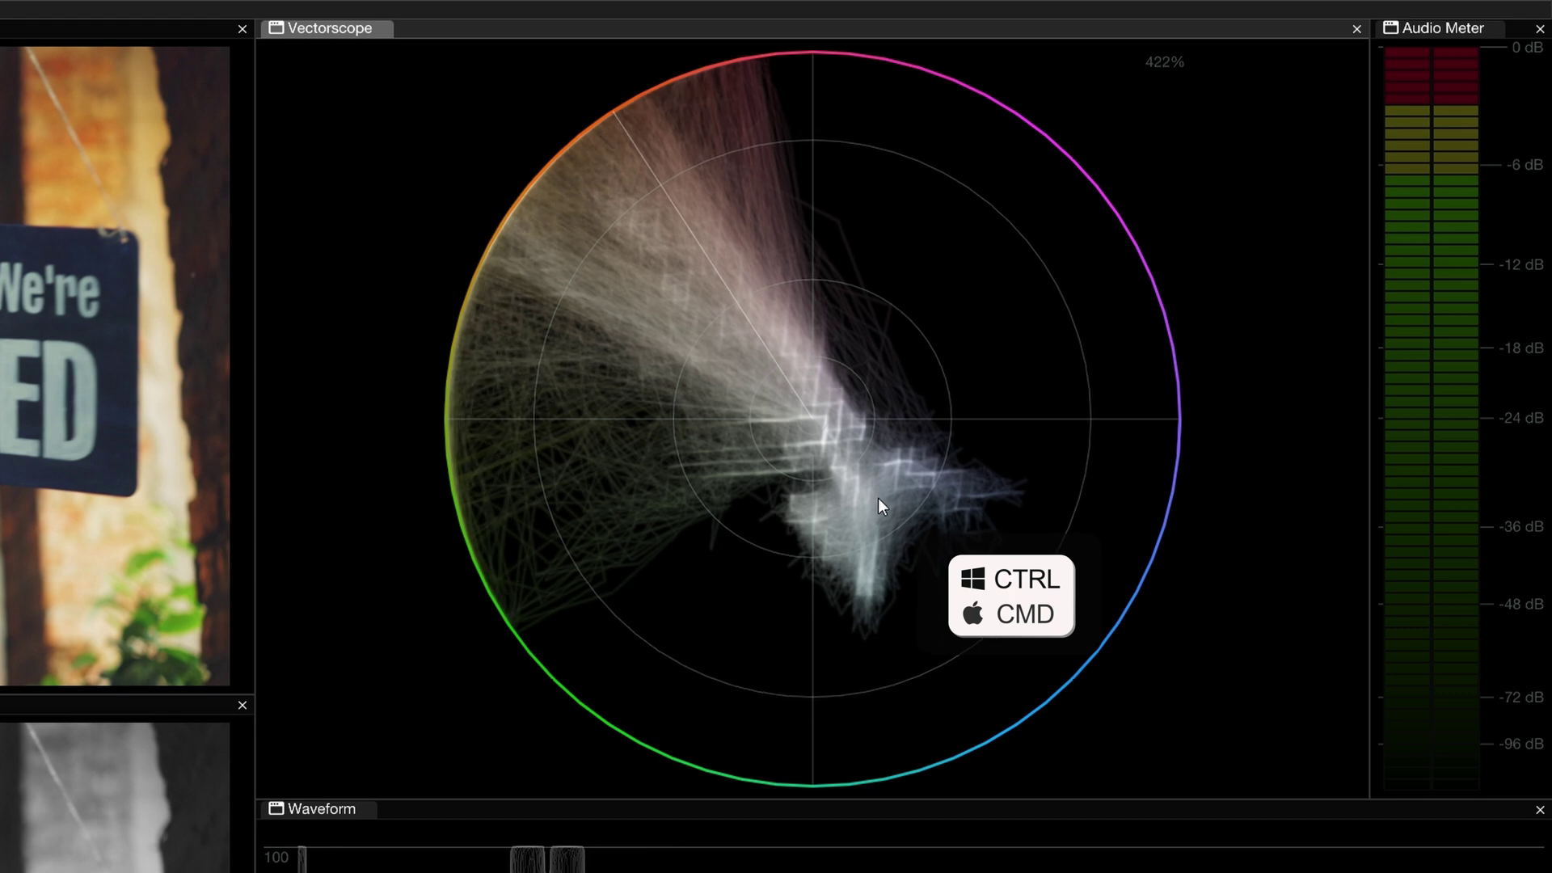
pyautogui.scroll(-2, 877, 498)
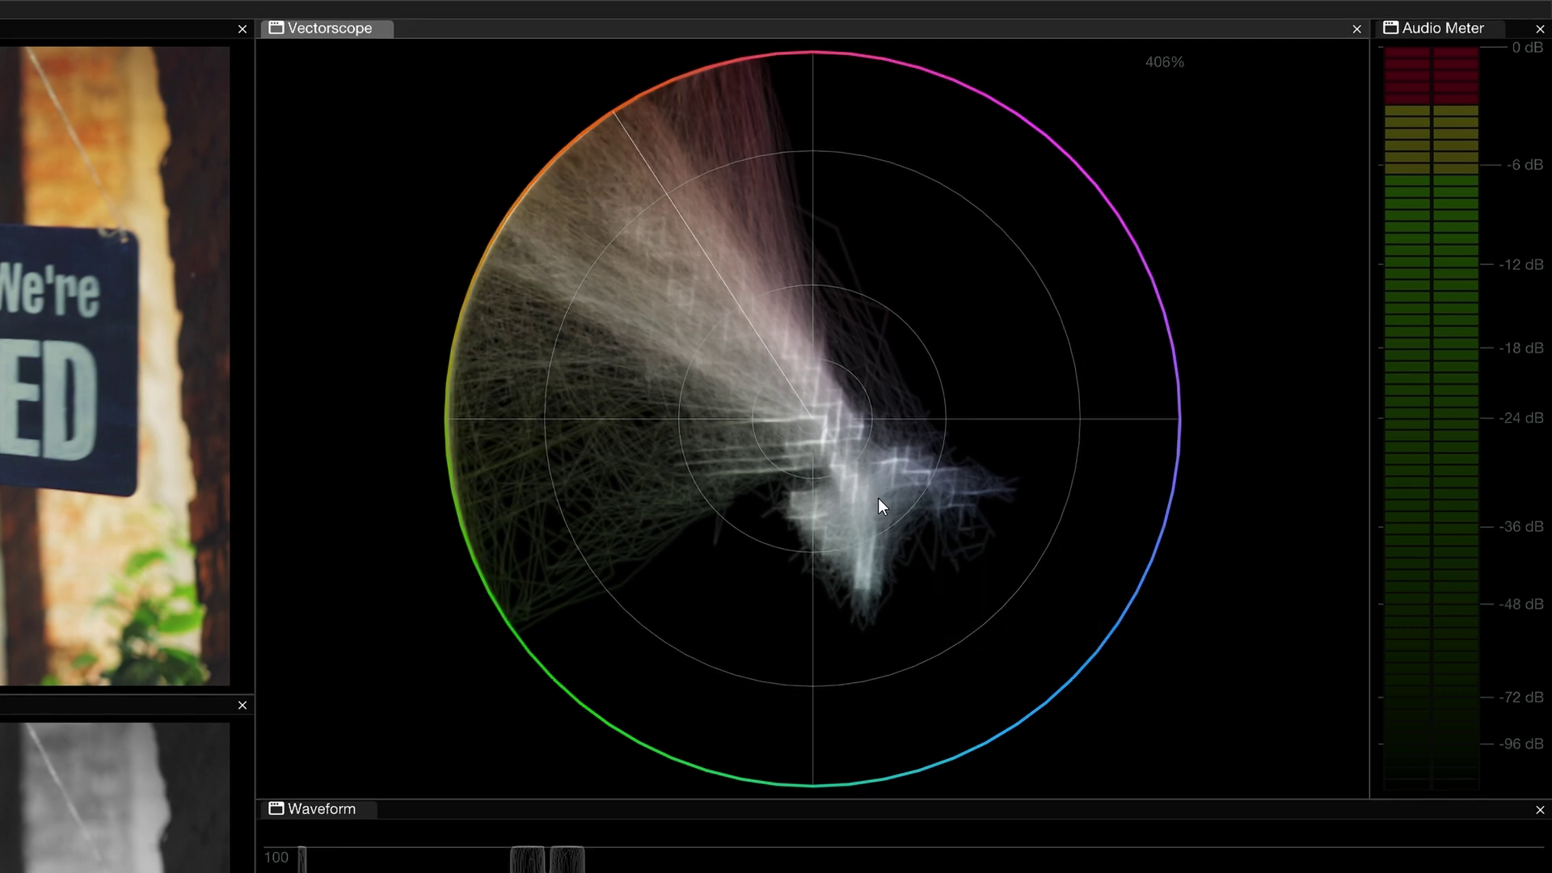
pyautogui.doubleClick(875, 488)
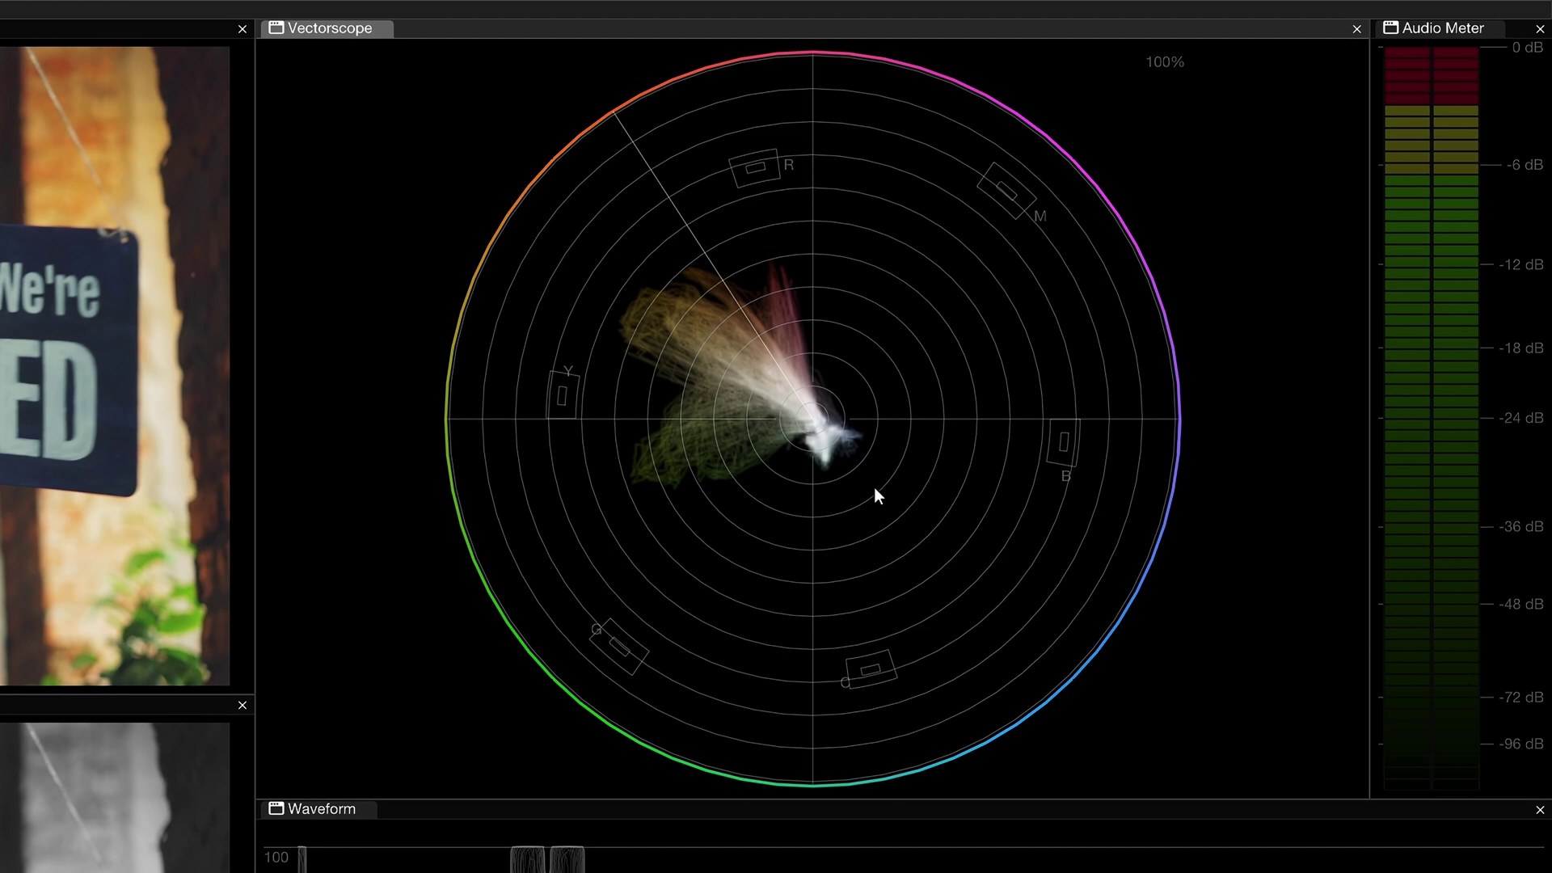
# Step: Set the vectorscope's input gain to 200% and return it to 100%
pyautogui.rightClick(856, 485)
pyautogui.moveTo(948, 631)
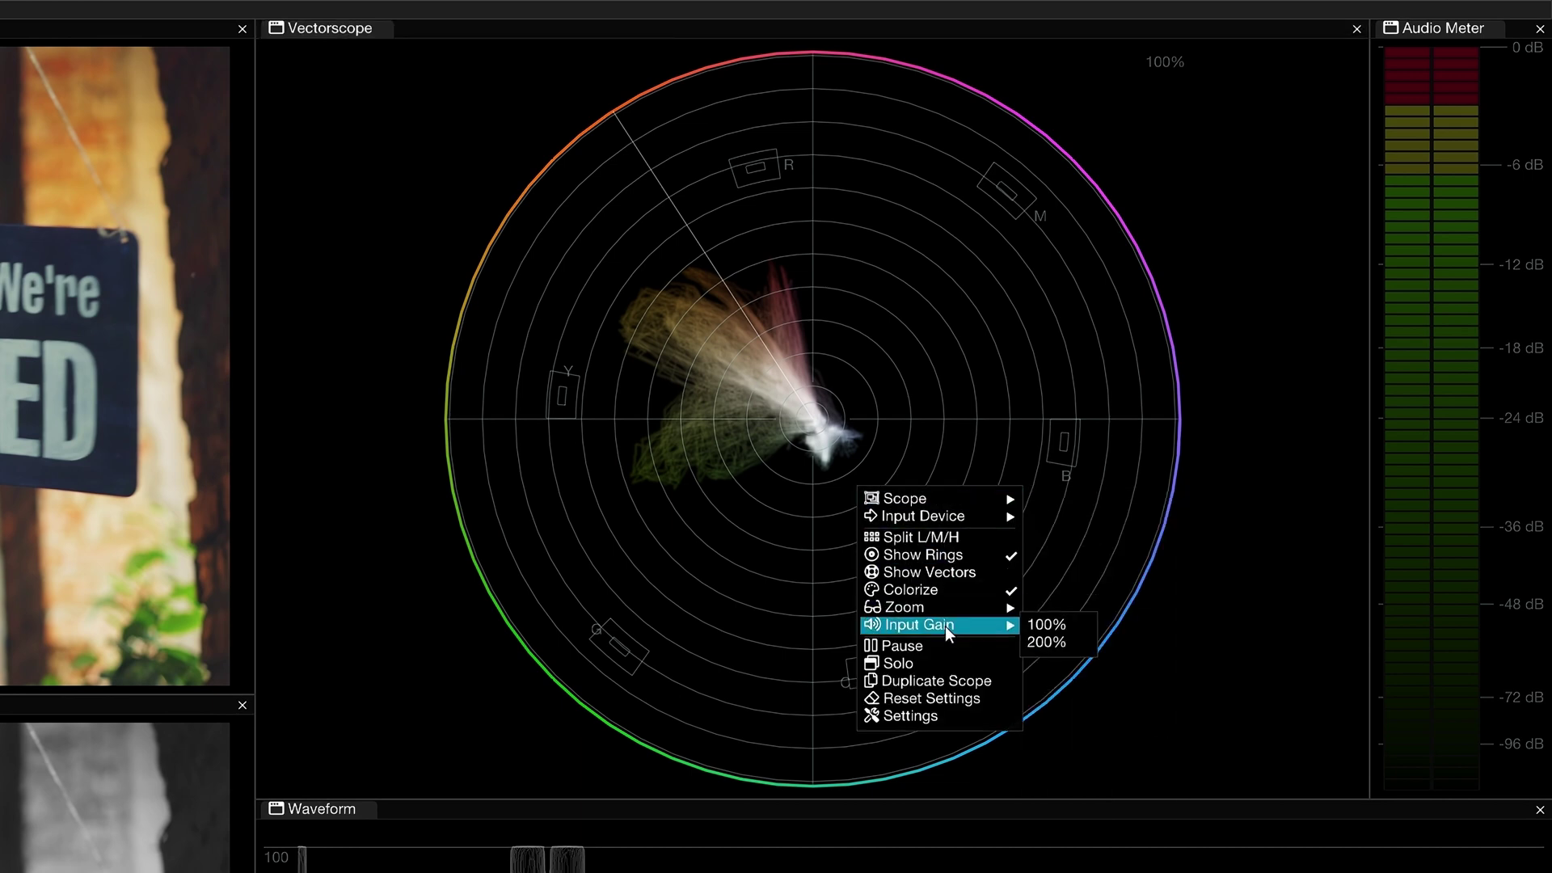
pyautogui.click(1080, 644)
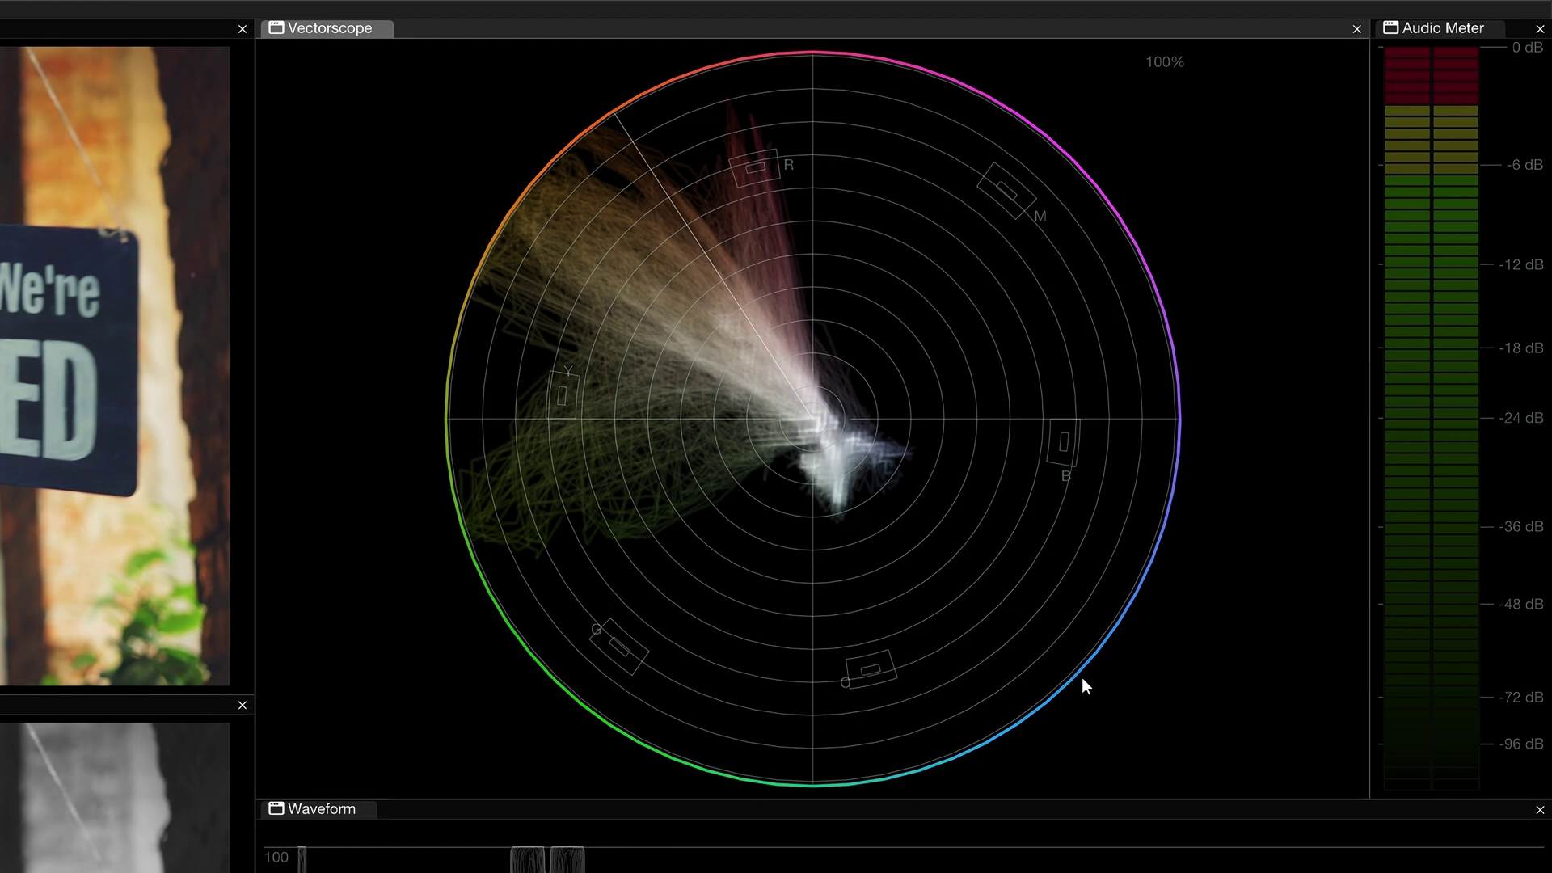
pyautogui.rightClick(883, 541)
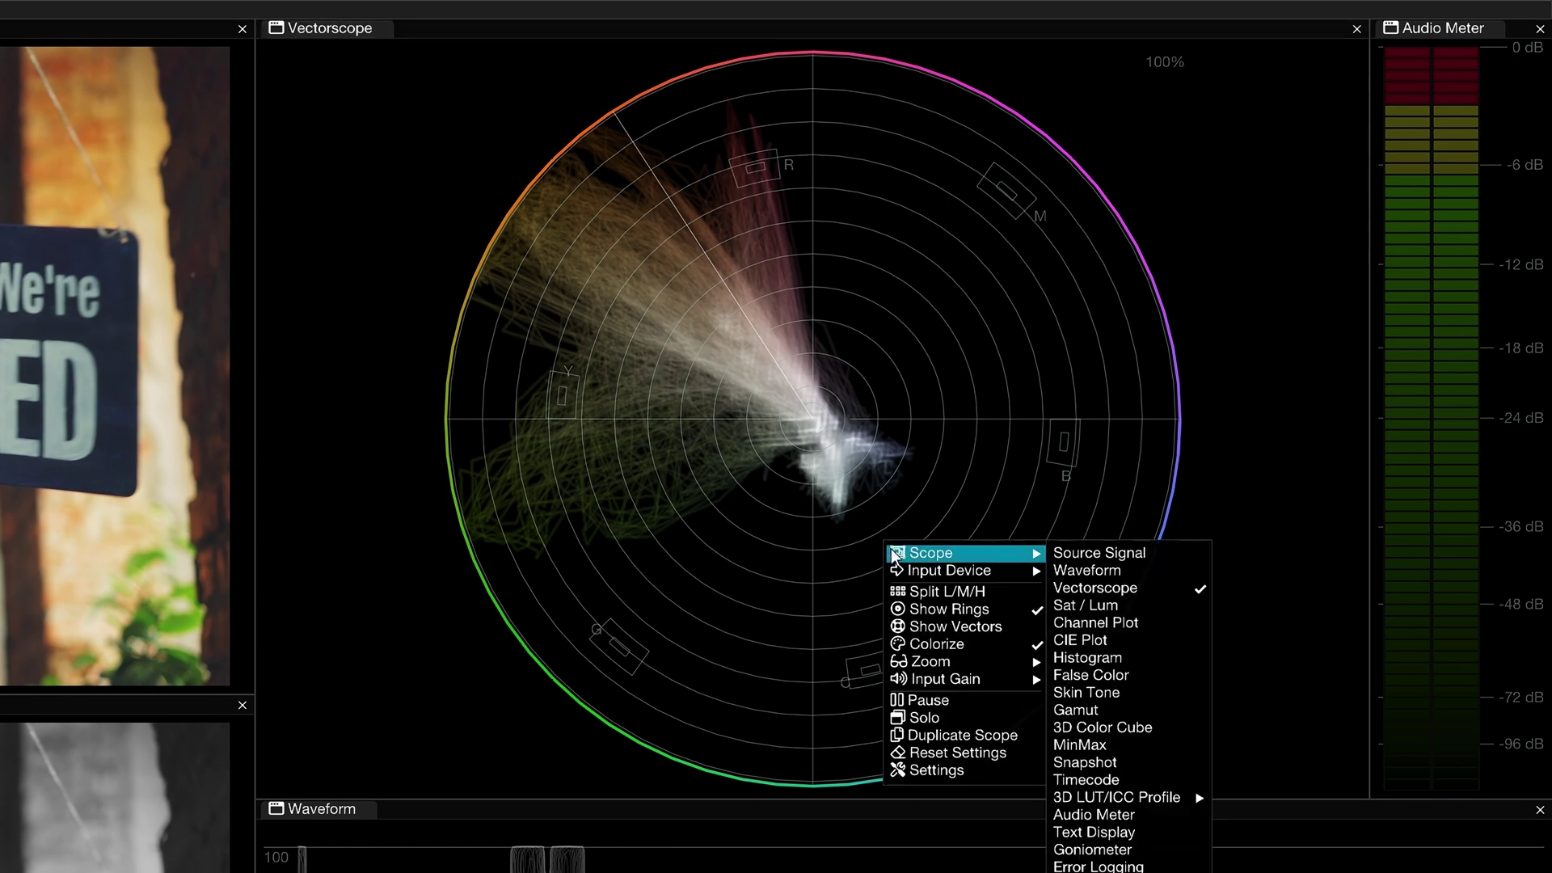
pyautogui.moveTo(1015, 683)
pyautogui.click(1062, 682)
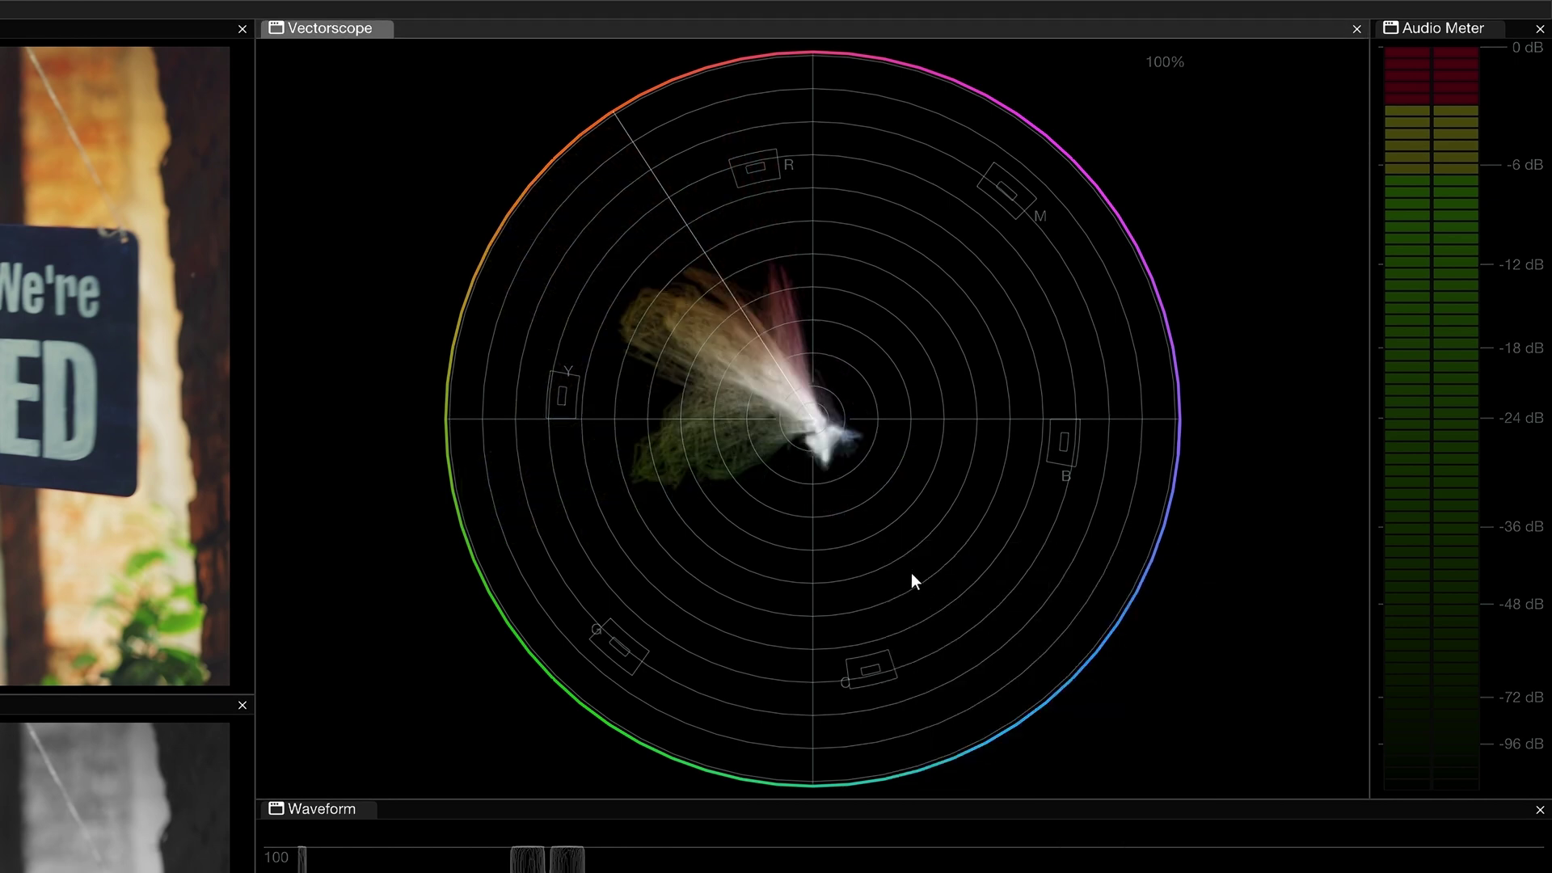
# Step: Split the vectorscope into separate scopes for lows, mids and highs
pyautogui.rightClick(853, 493)
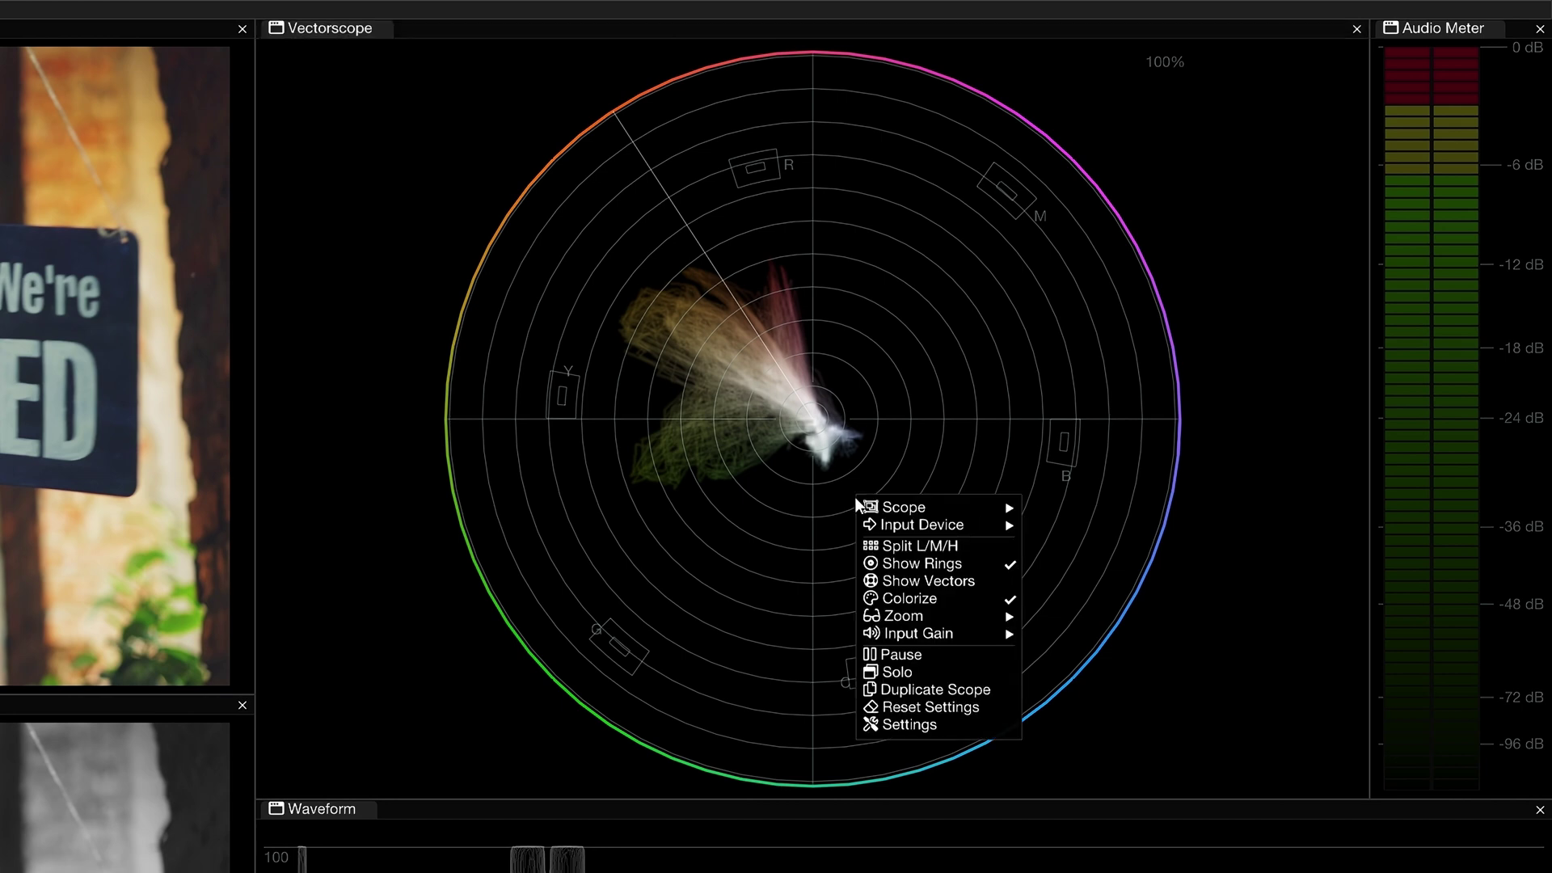
pyautogui.click(974, 546)
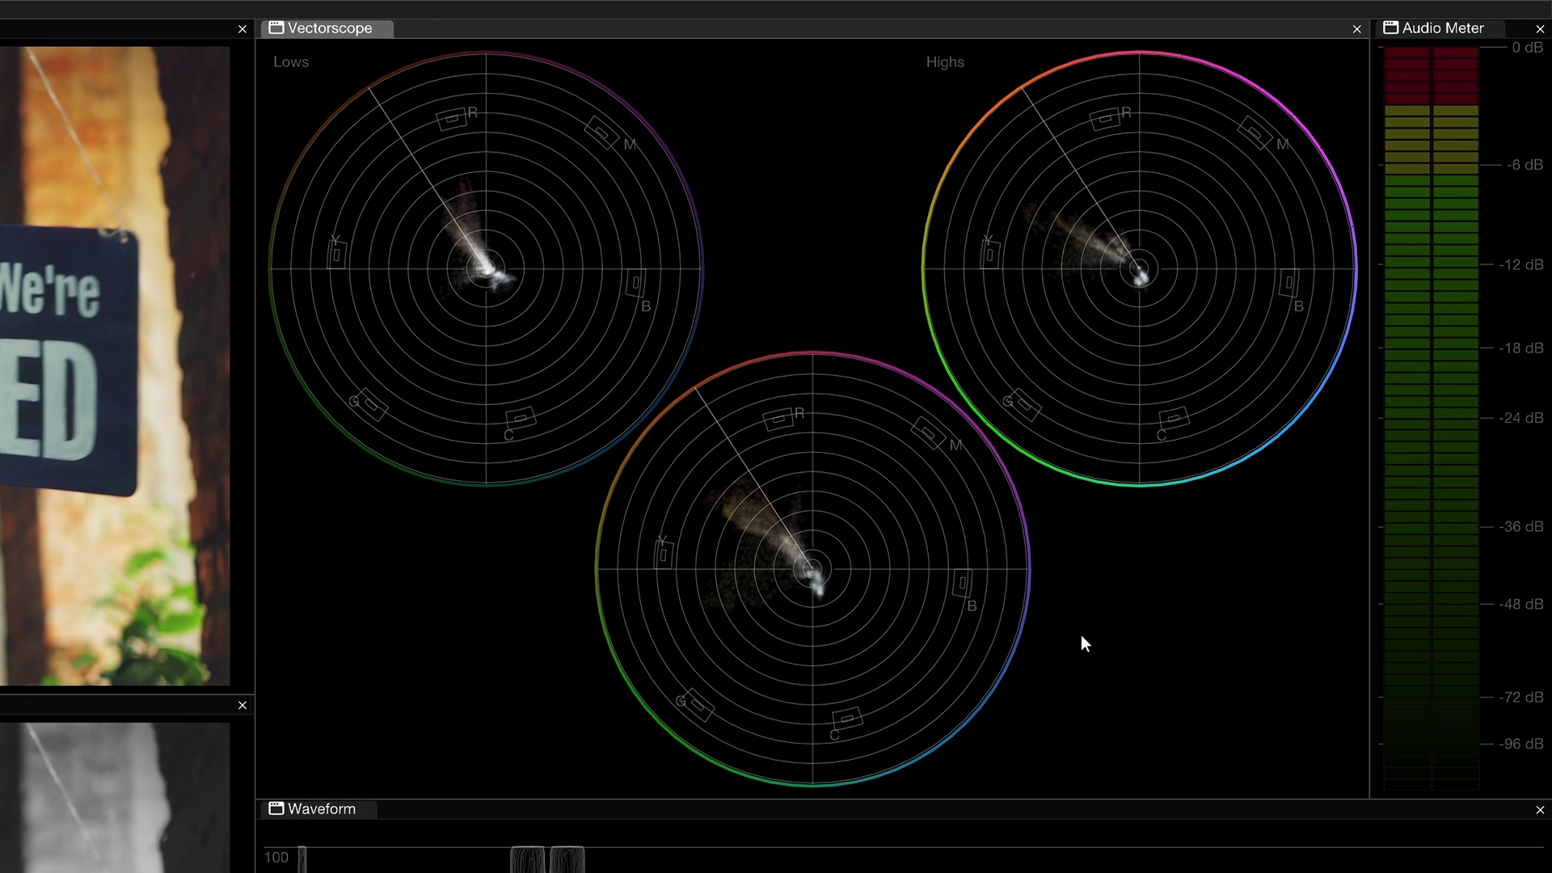
pyautogui.press('alt')
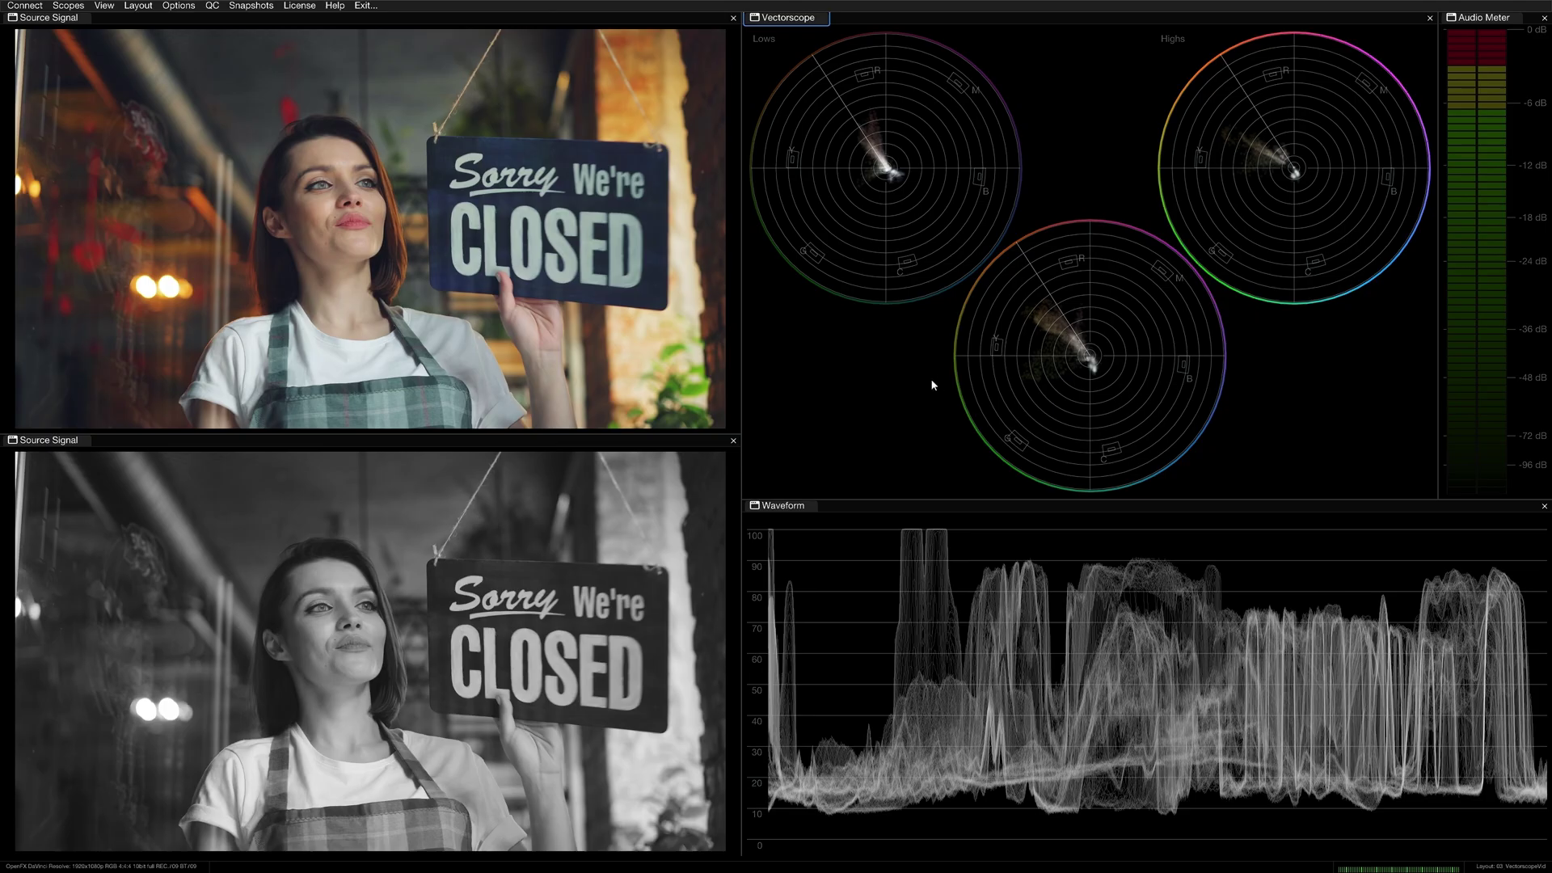
# Step: Close the Waveform scope and narrow the split vectorscope by moving the divider beside the source images
pyautogui.moveTo(740, 360); pyautogui.dragTo(738, 314)
pyautogui.click(1544, 506)
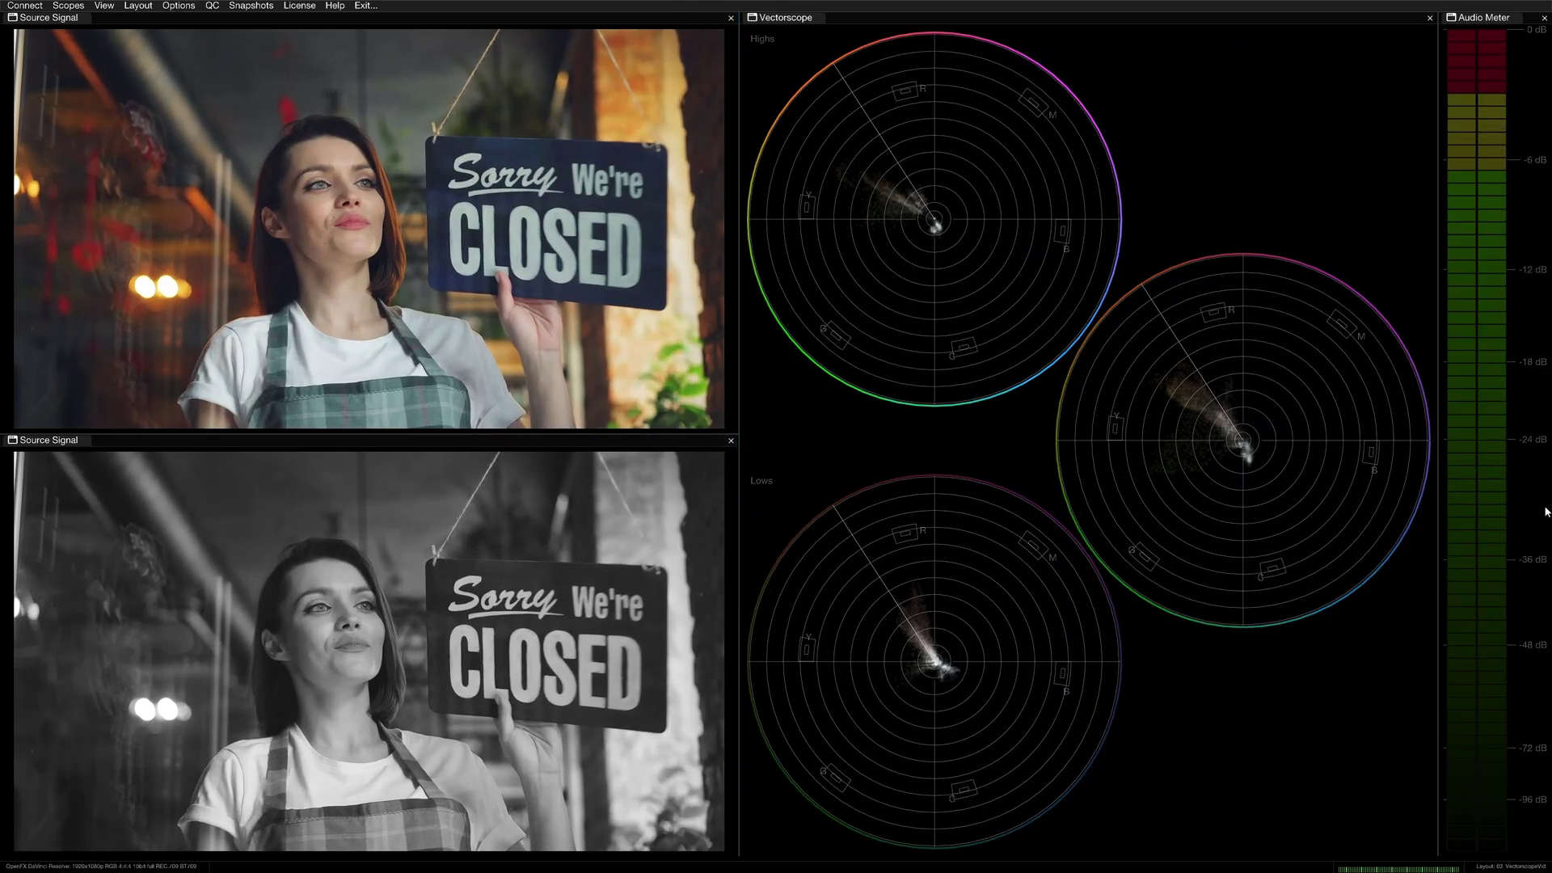
pyautogui.moveTo(740, 390); pyautogui.dragTo(1166, 394)
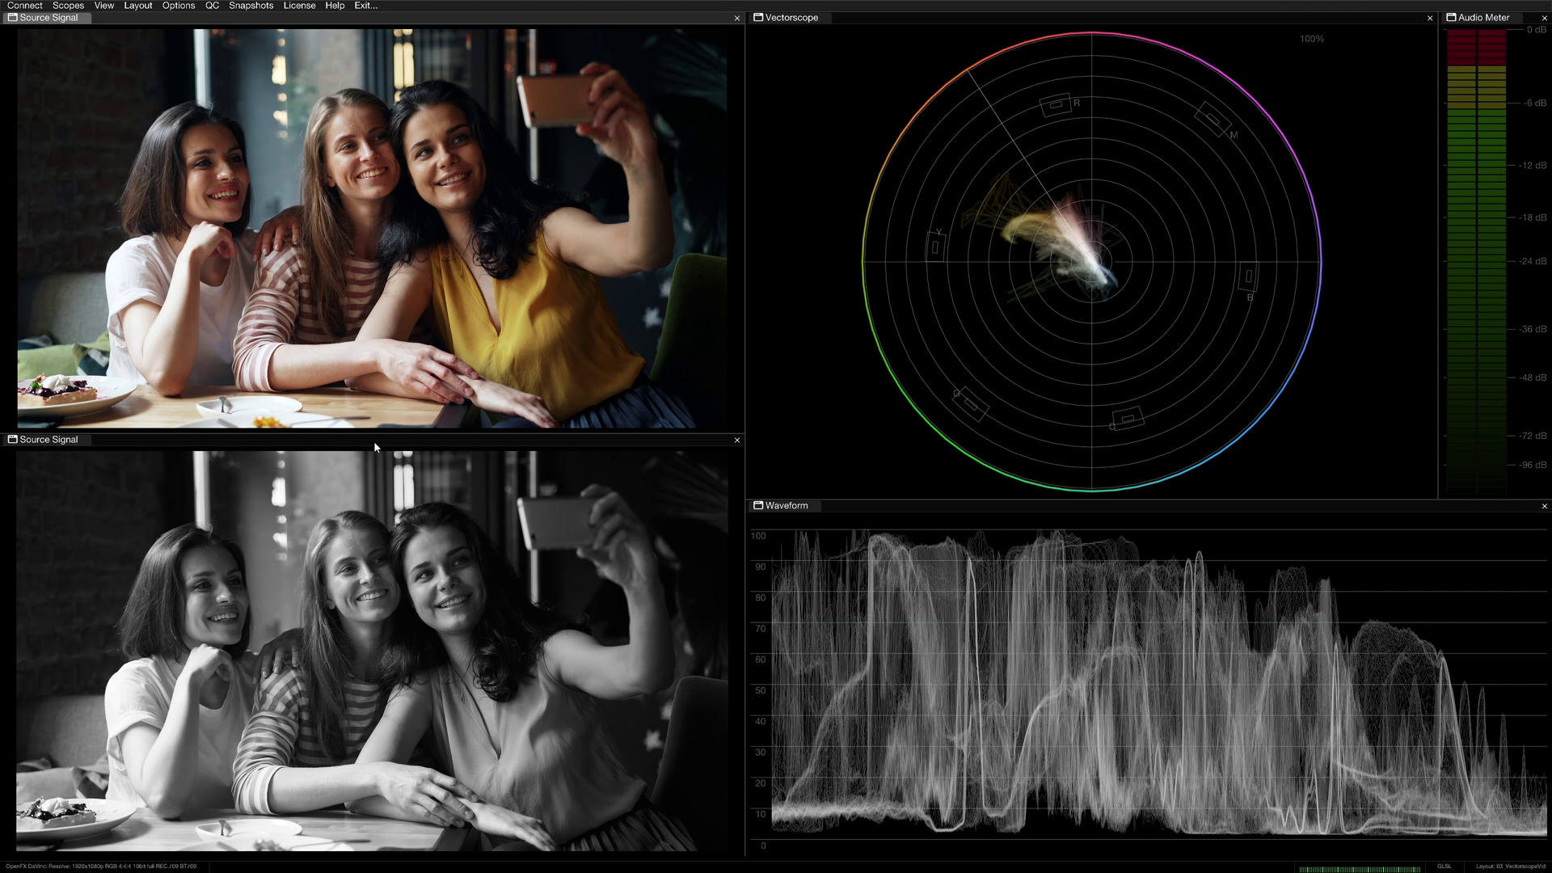
# Step: Mark rectangular regions around two of the women's faces in the colour source image to isolate them in the scopes
pyautogui.moveTo(178, 132); pyautogui.dragTo(248, 217)
pyautogui.click(249, 216)
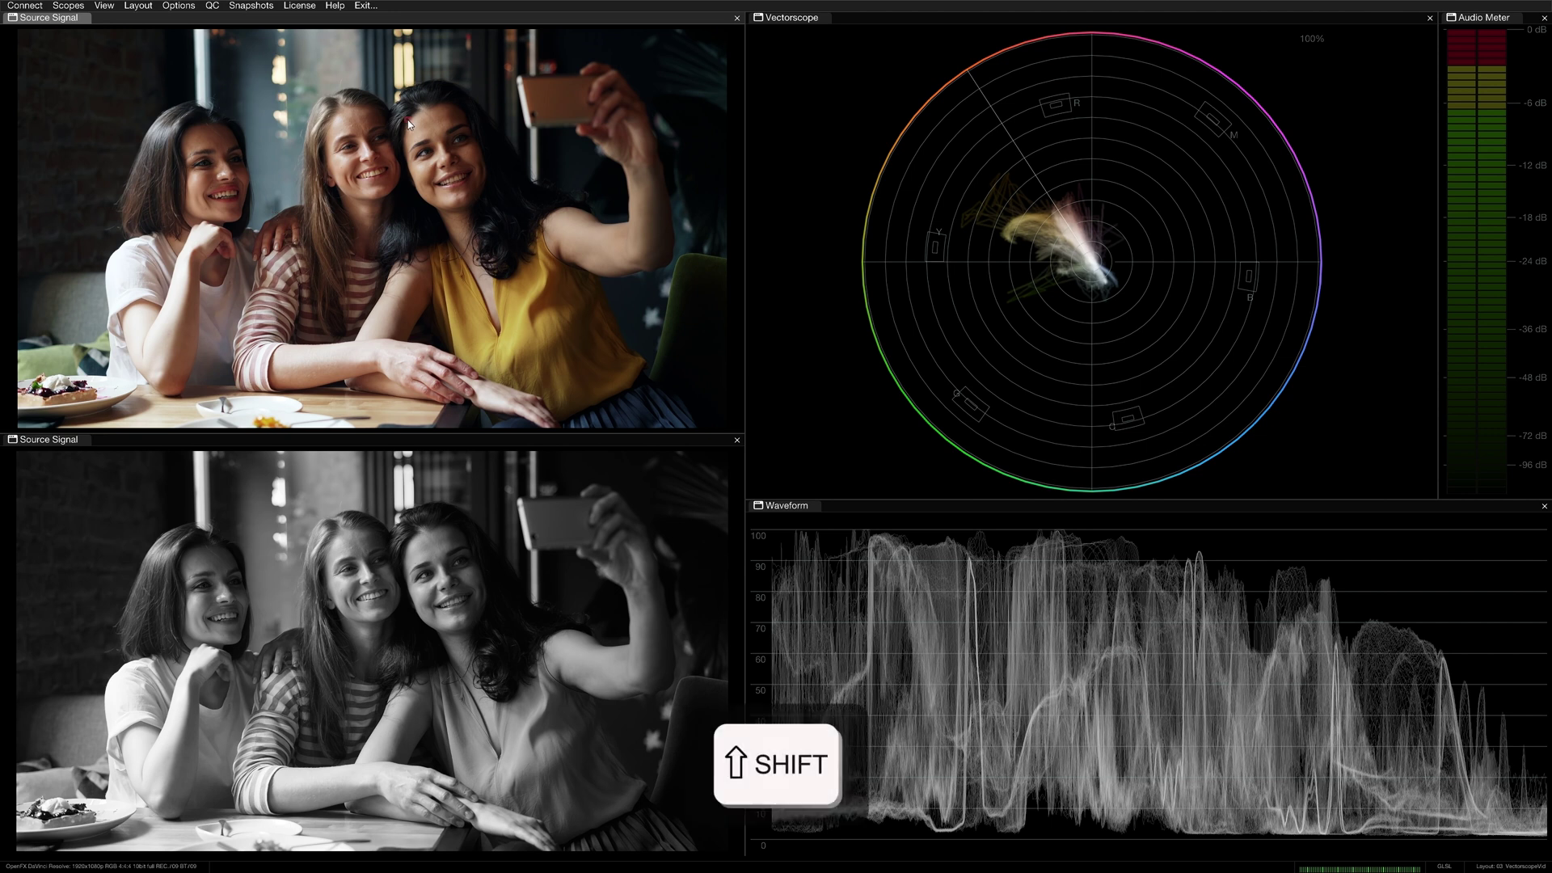
pyautogui.moveTo(408, 124); pyautogui.dragTo(481, 208)
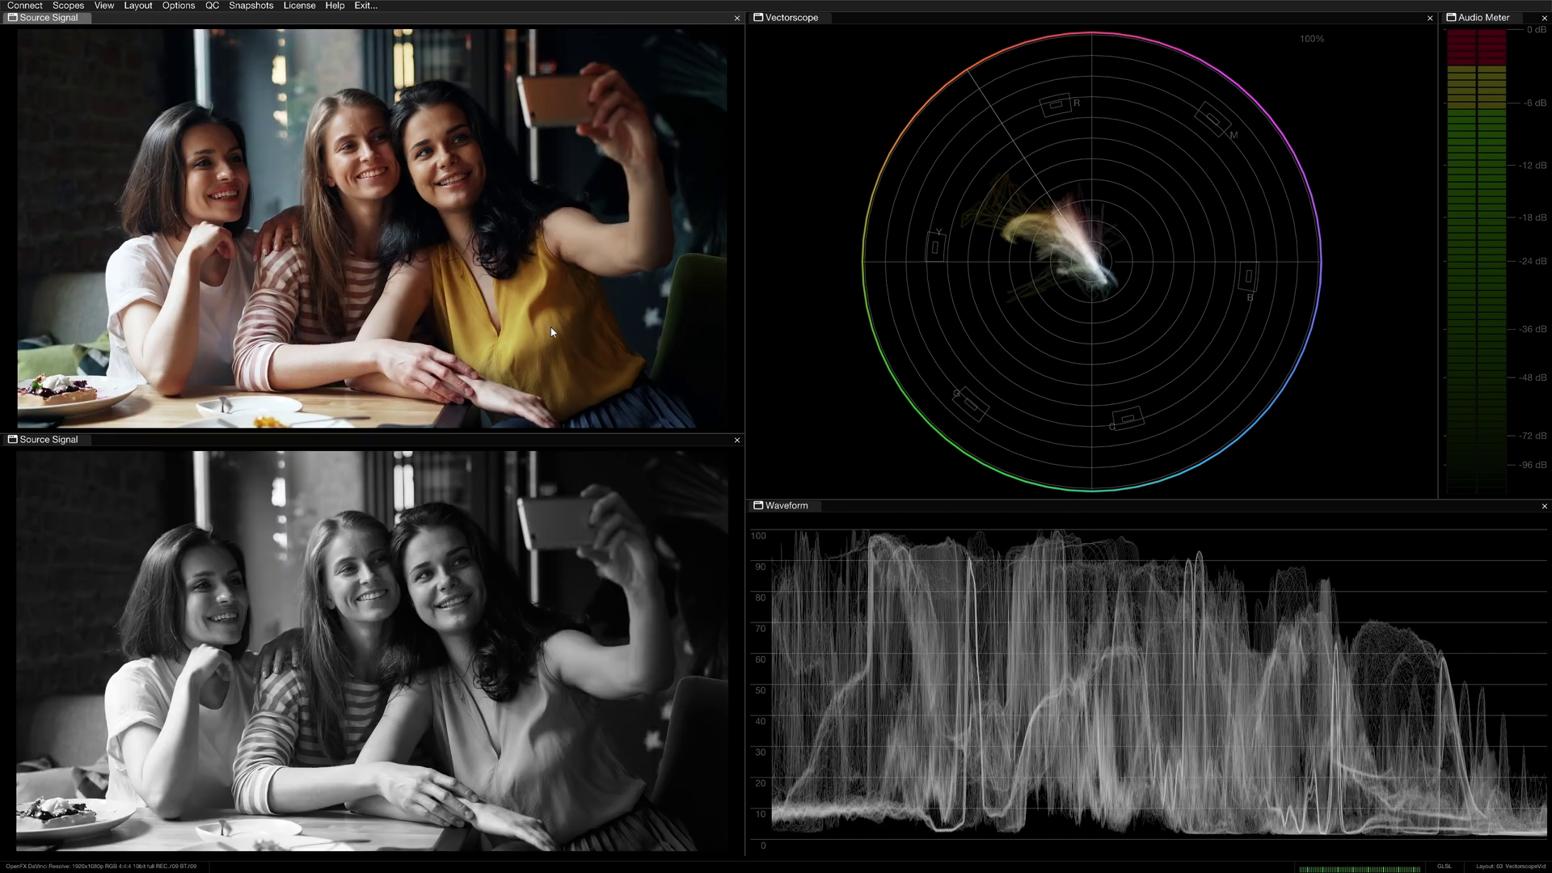
# Step: Place an RGB sample probe on the yellow blouse in the colour source image and remove it
pyautogui.press('alt')
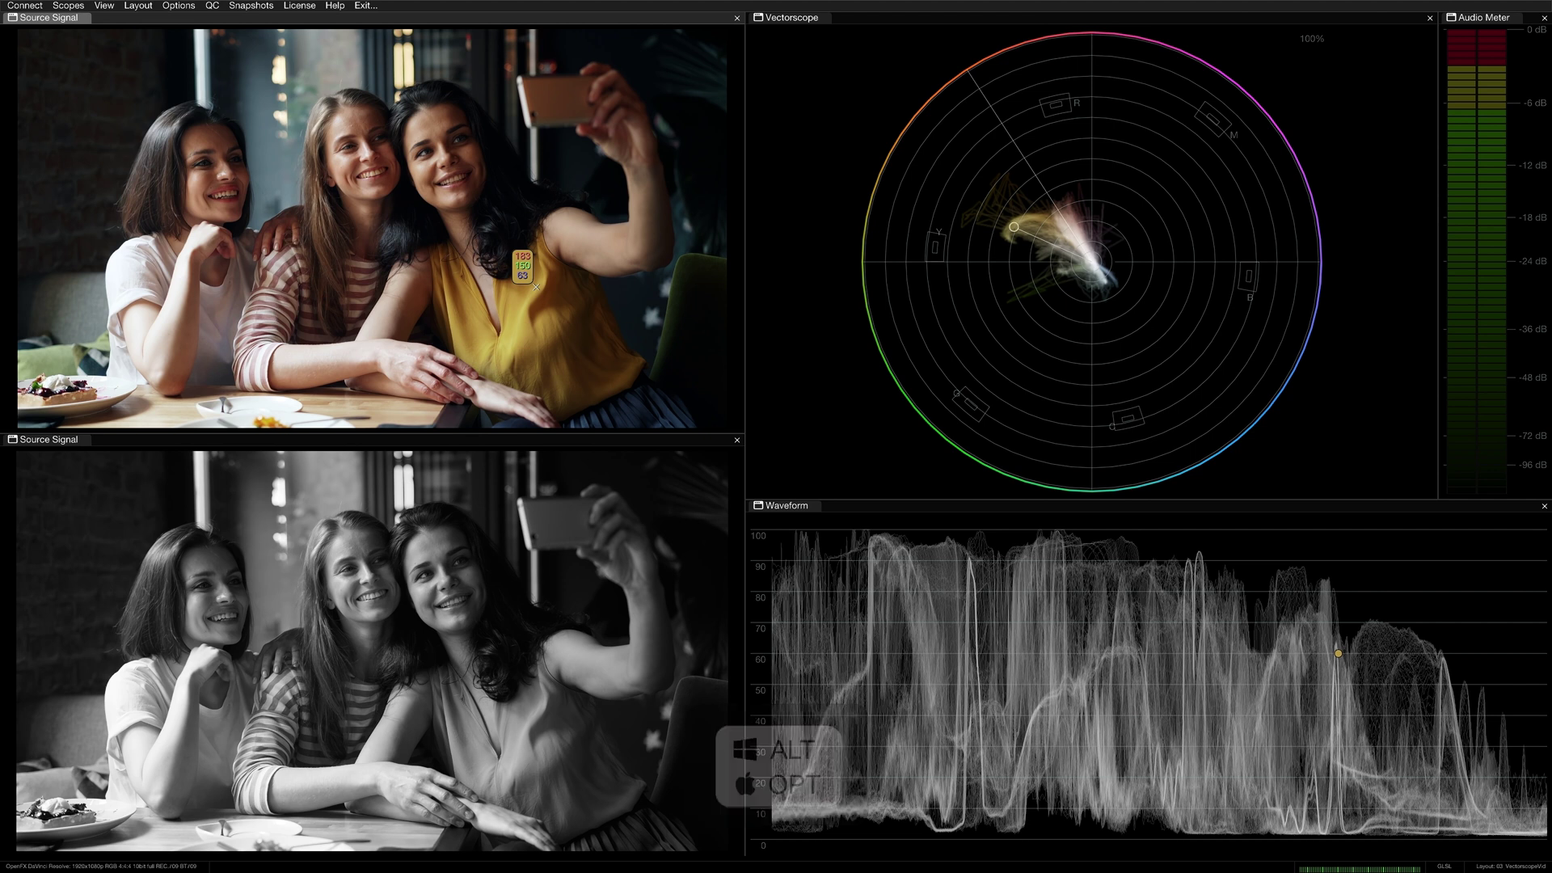
pyautogui.click(538, 291)
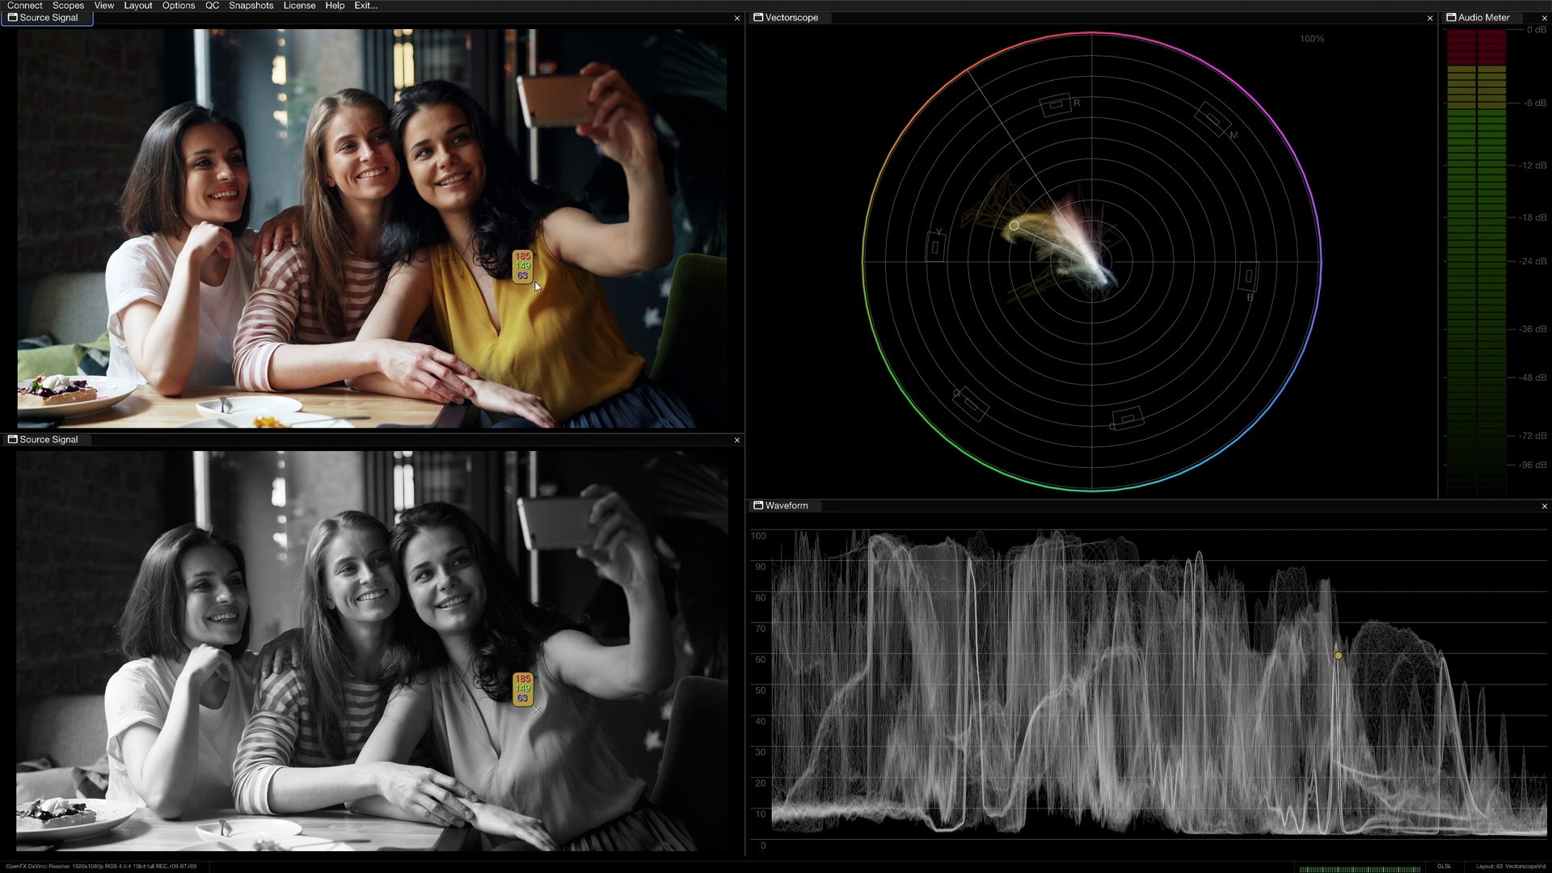
pyautogui.click(529, 276)
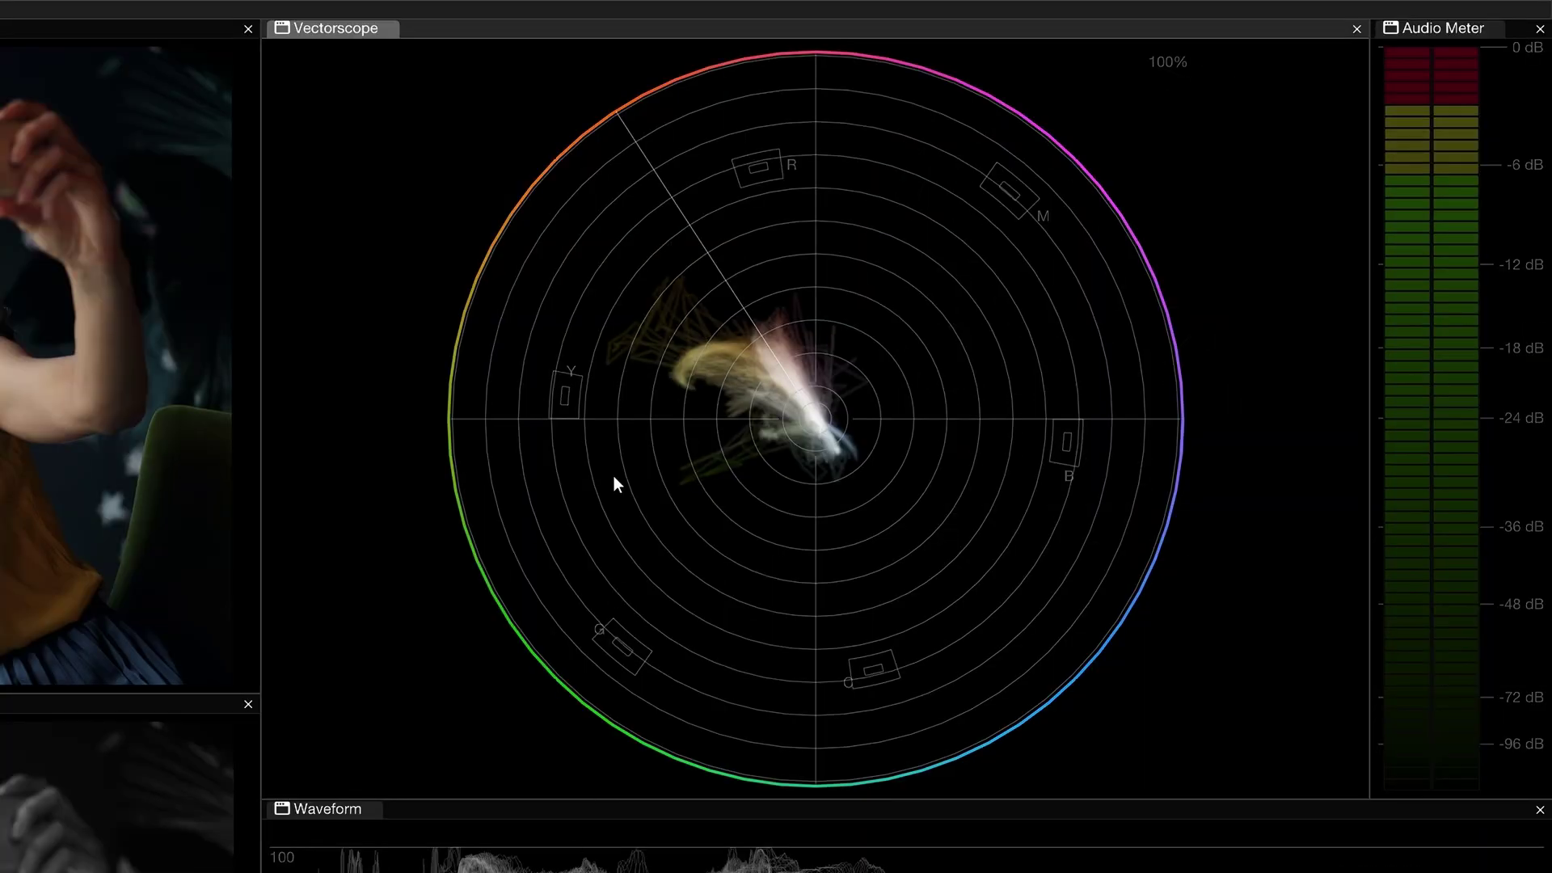
# Step: Set the vectorscope's zoom to 364% in its settings and disable clipping of the signal outside the outer ring
pyautogui.rightClick(637, 447)
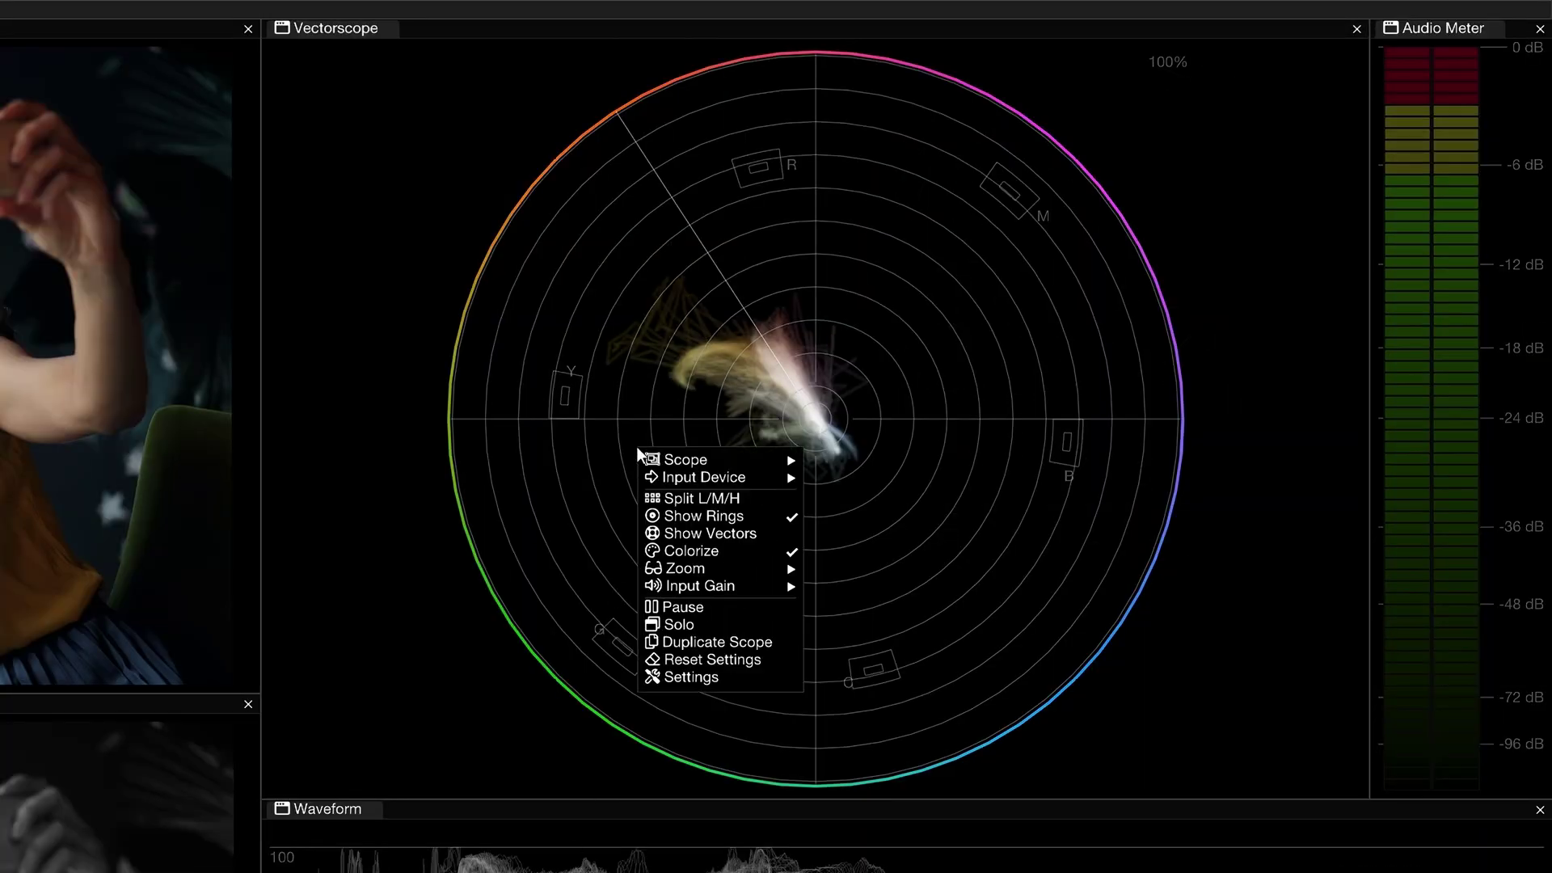
pyautogui.click(750, 679)
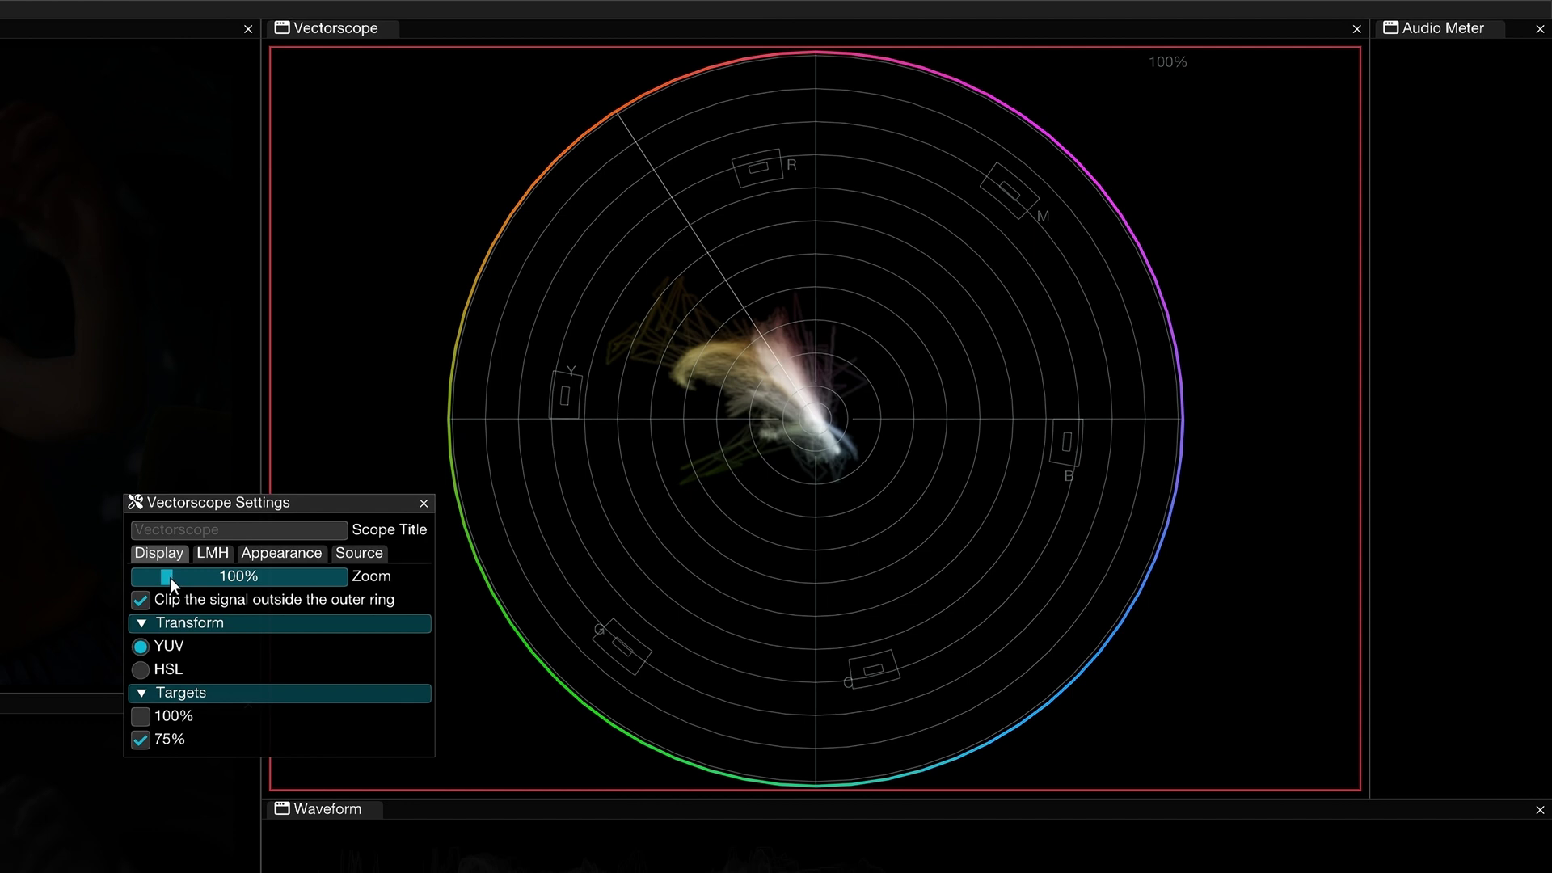
pyautogui.moveTo(170, 578); pyautogui.dragTo(281, 585)
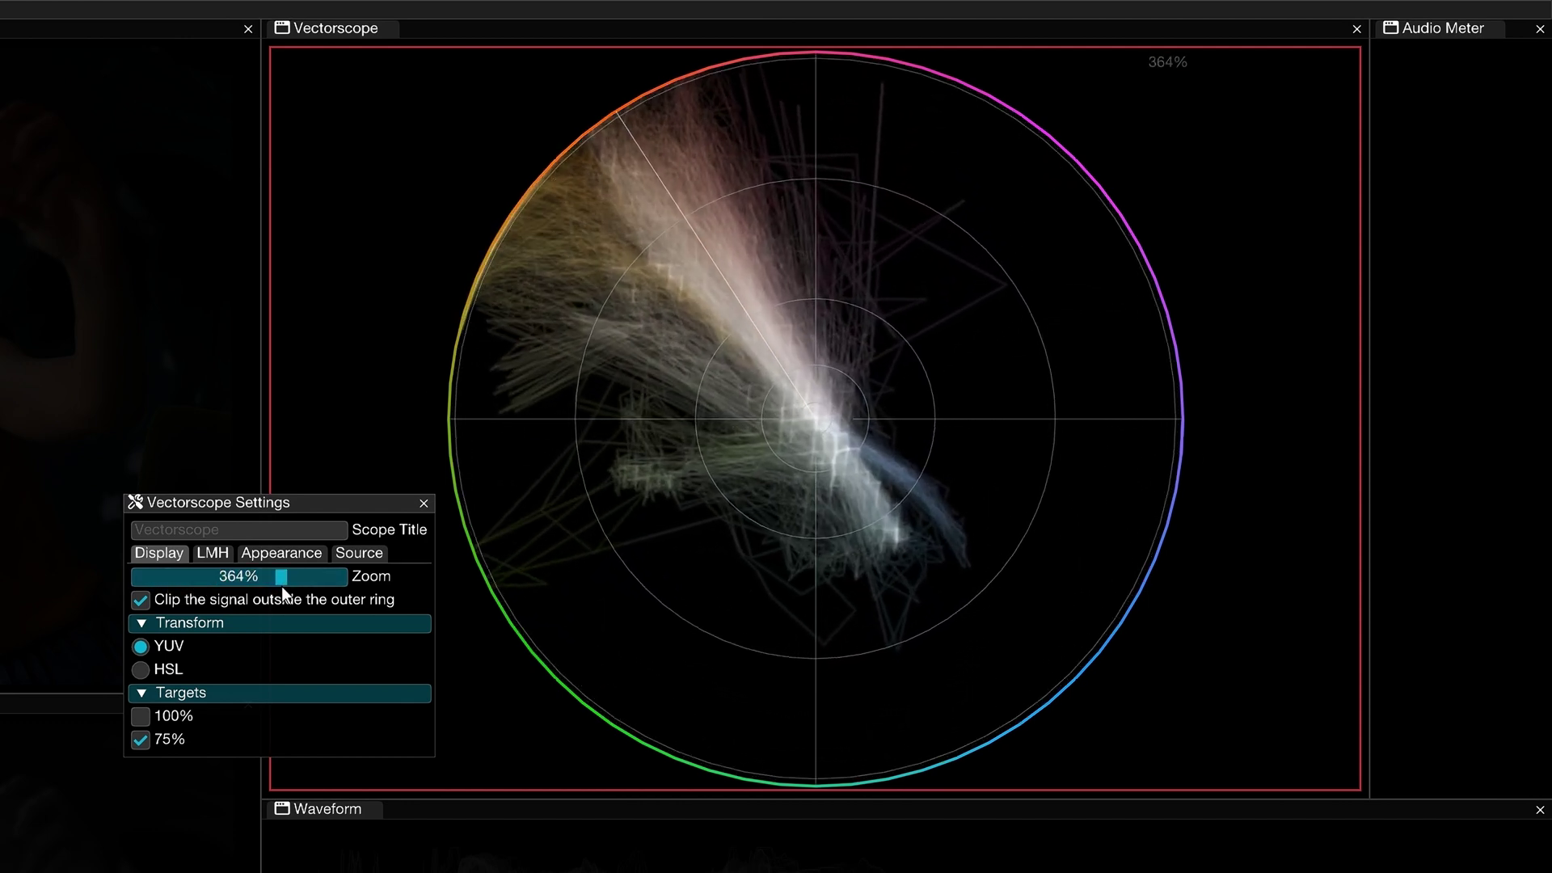
pyautogui.click(139, 600)
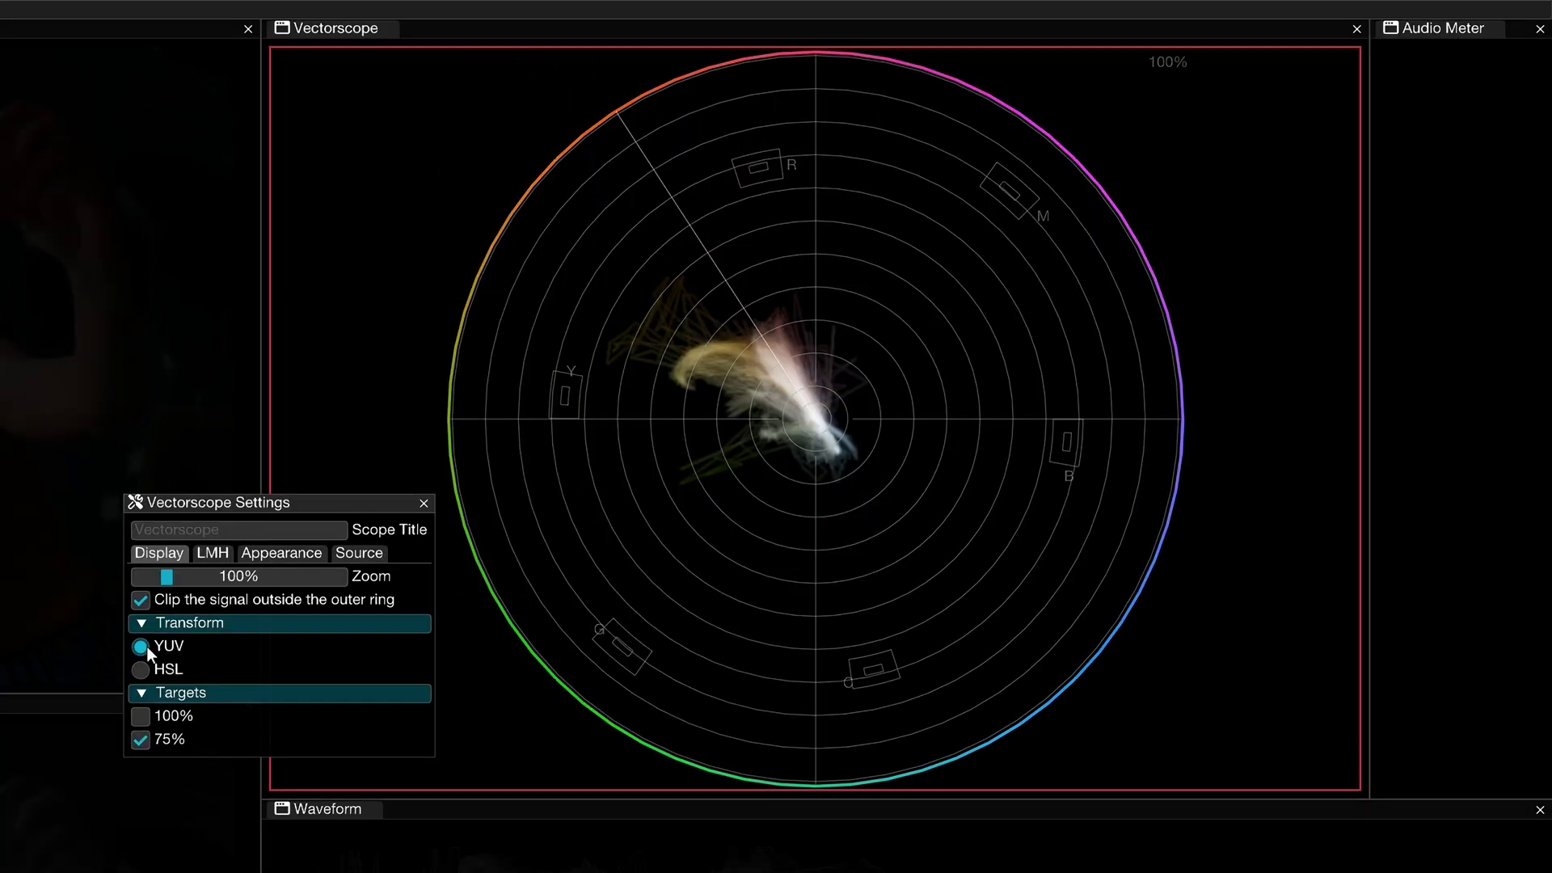
# Step: Switch the vectorscope's transform to HSL and back to YUV, and turn the 100% targets on and off
pyautogui.click(142, 670)
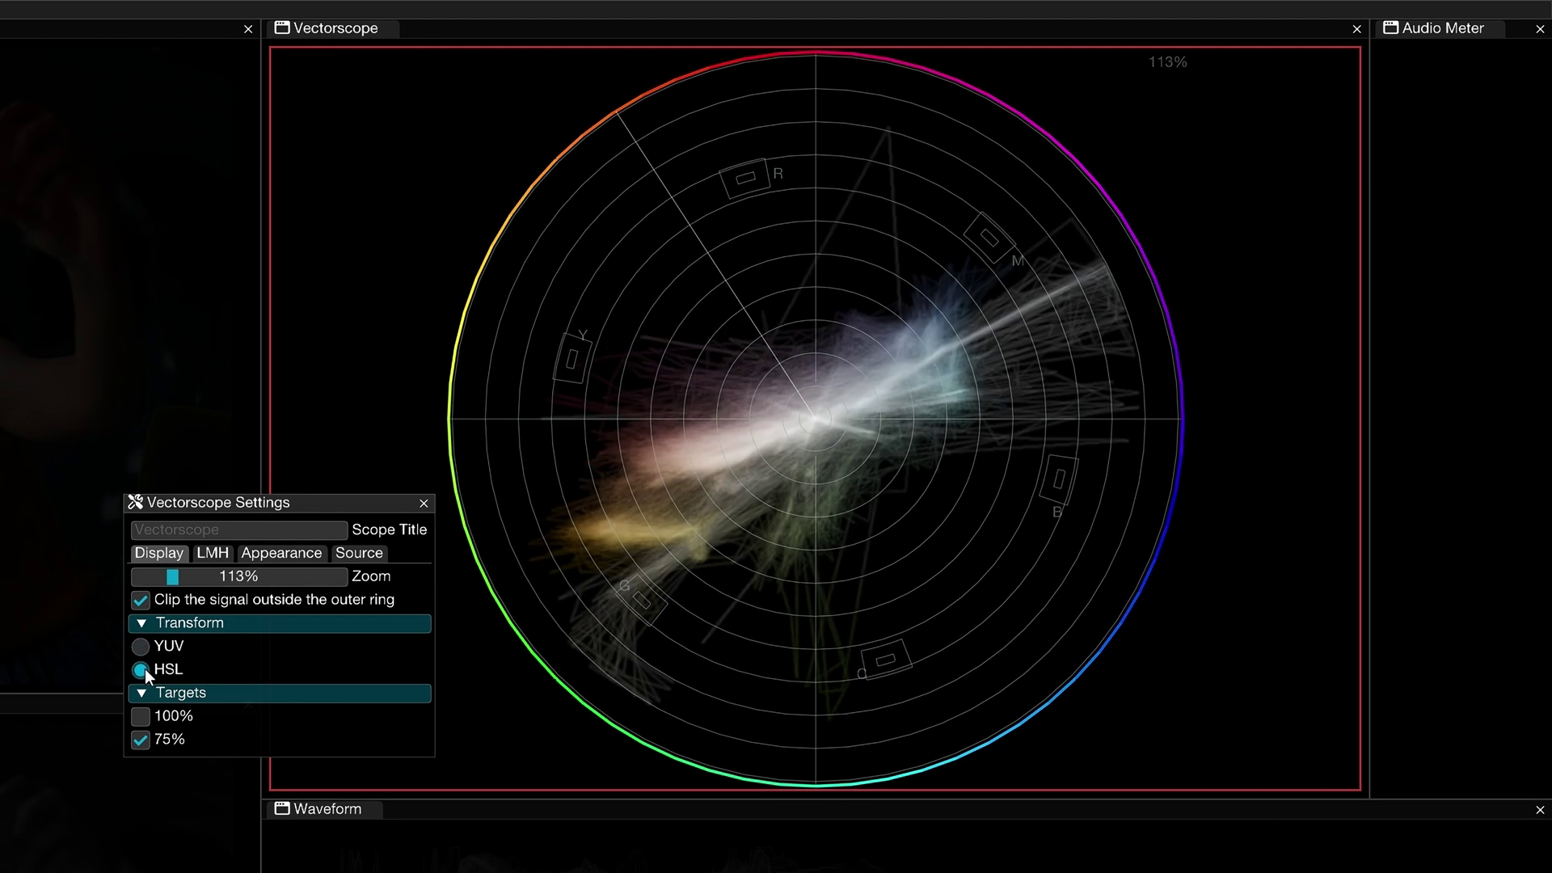
pyautogui.click(141, 646)
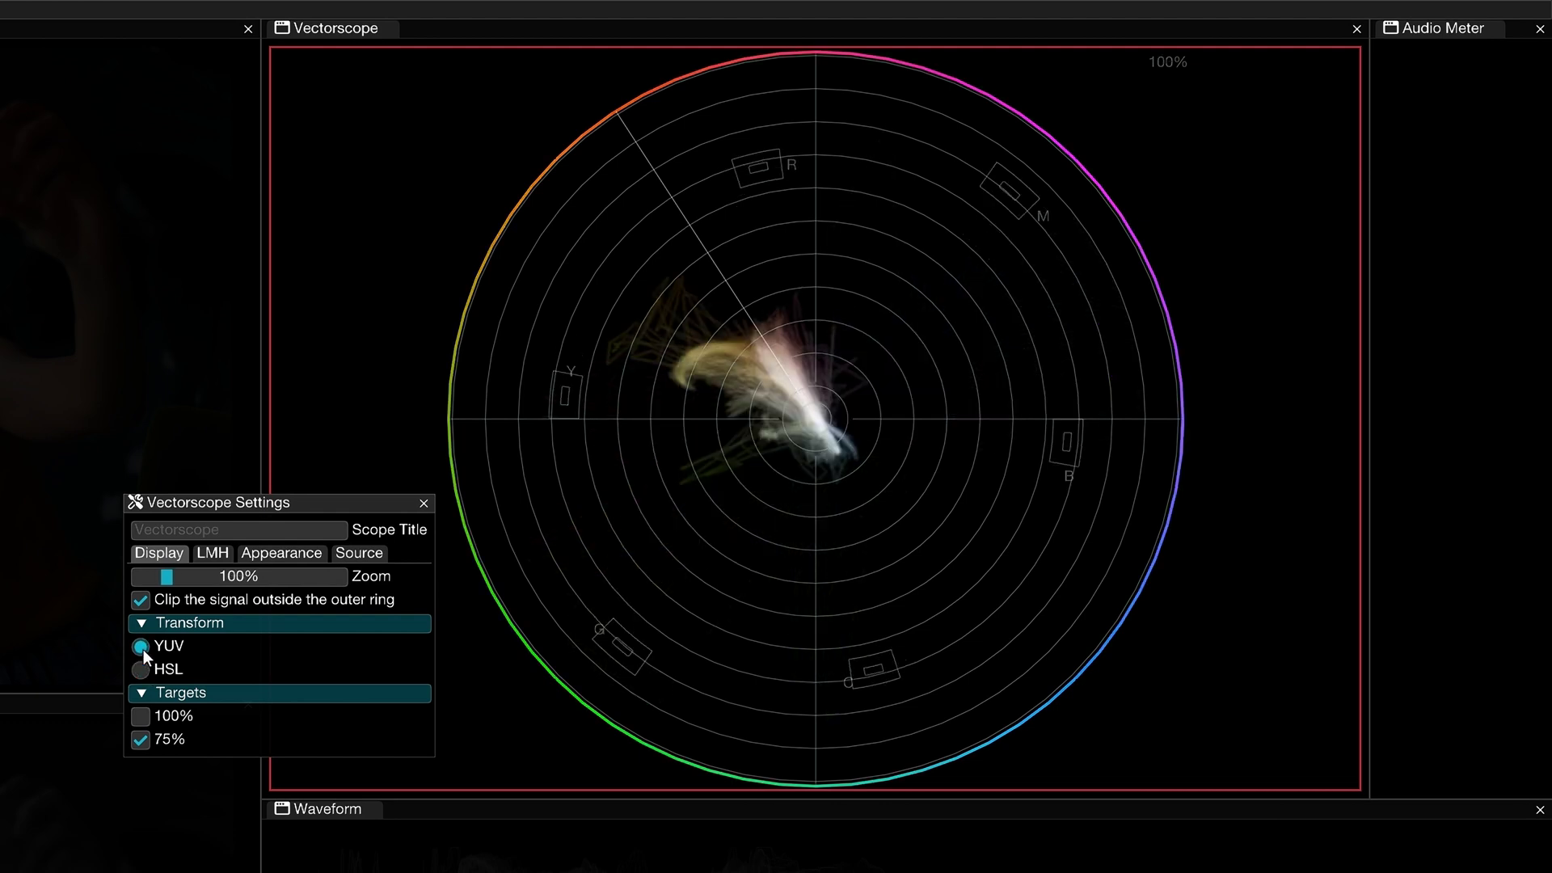
pyautogui.click(142, 716)
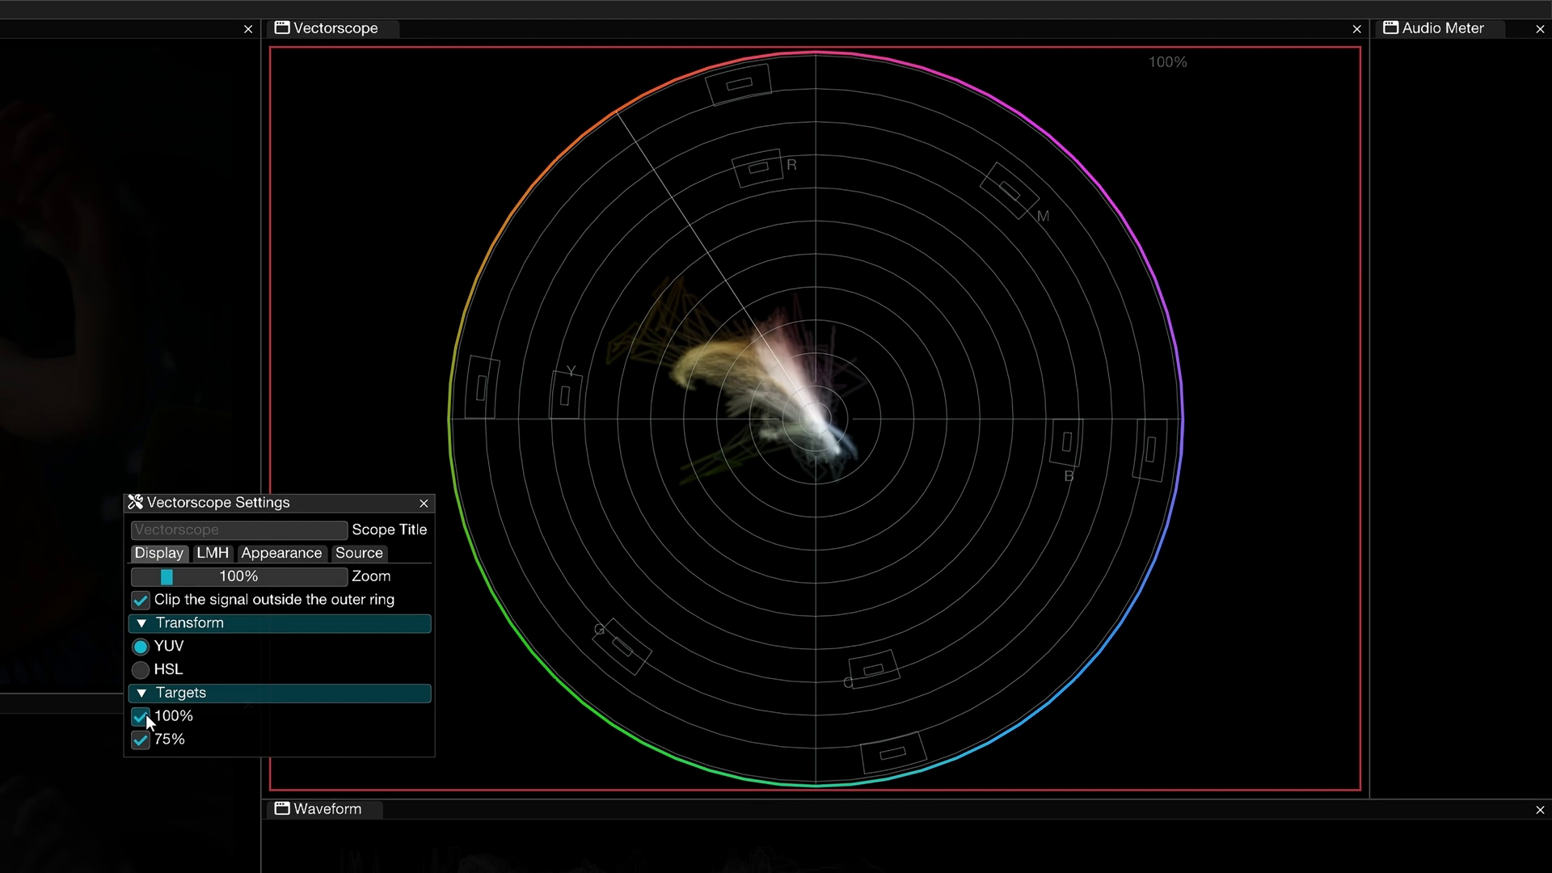
pyautogui.click(142, 716)
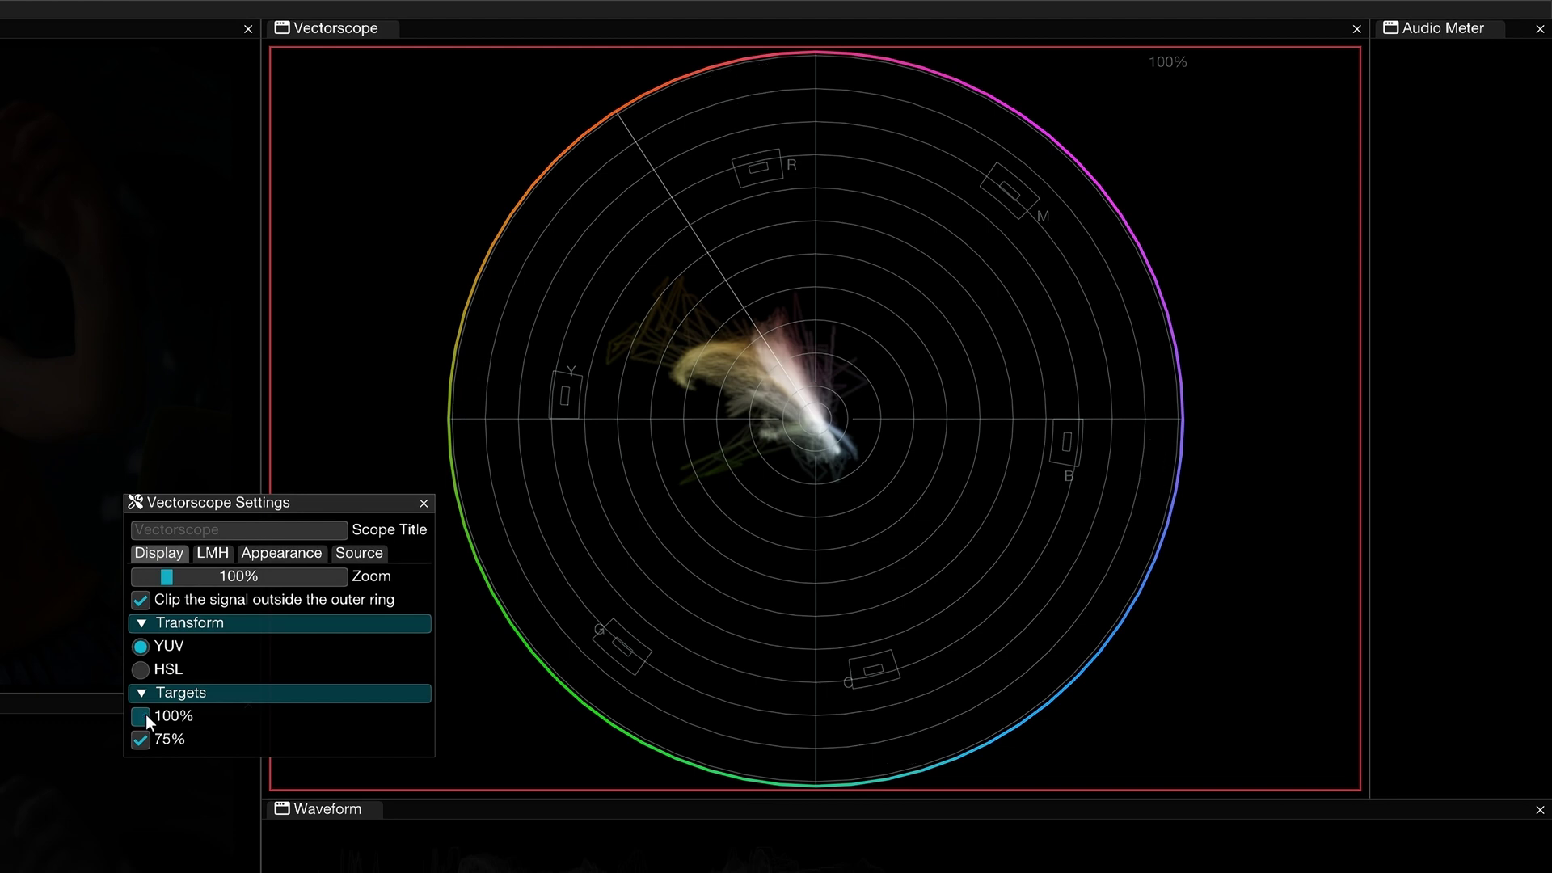
# Step: Raise the vectorscope's minimum luminosity to 32% and show the L/M/H preview
pyautogui.click(204, 552)
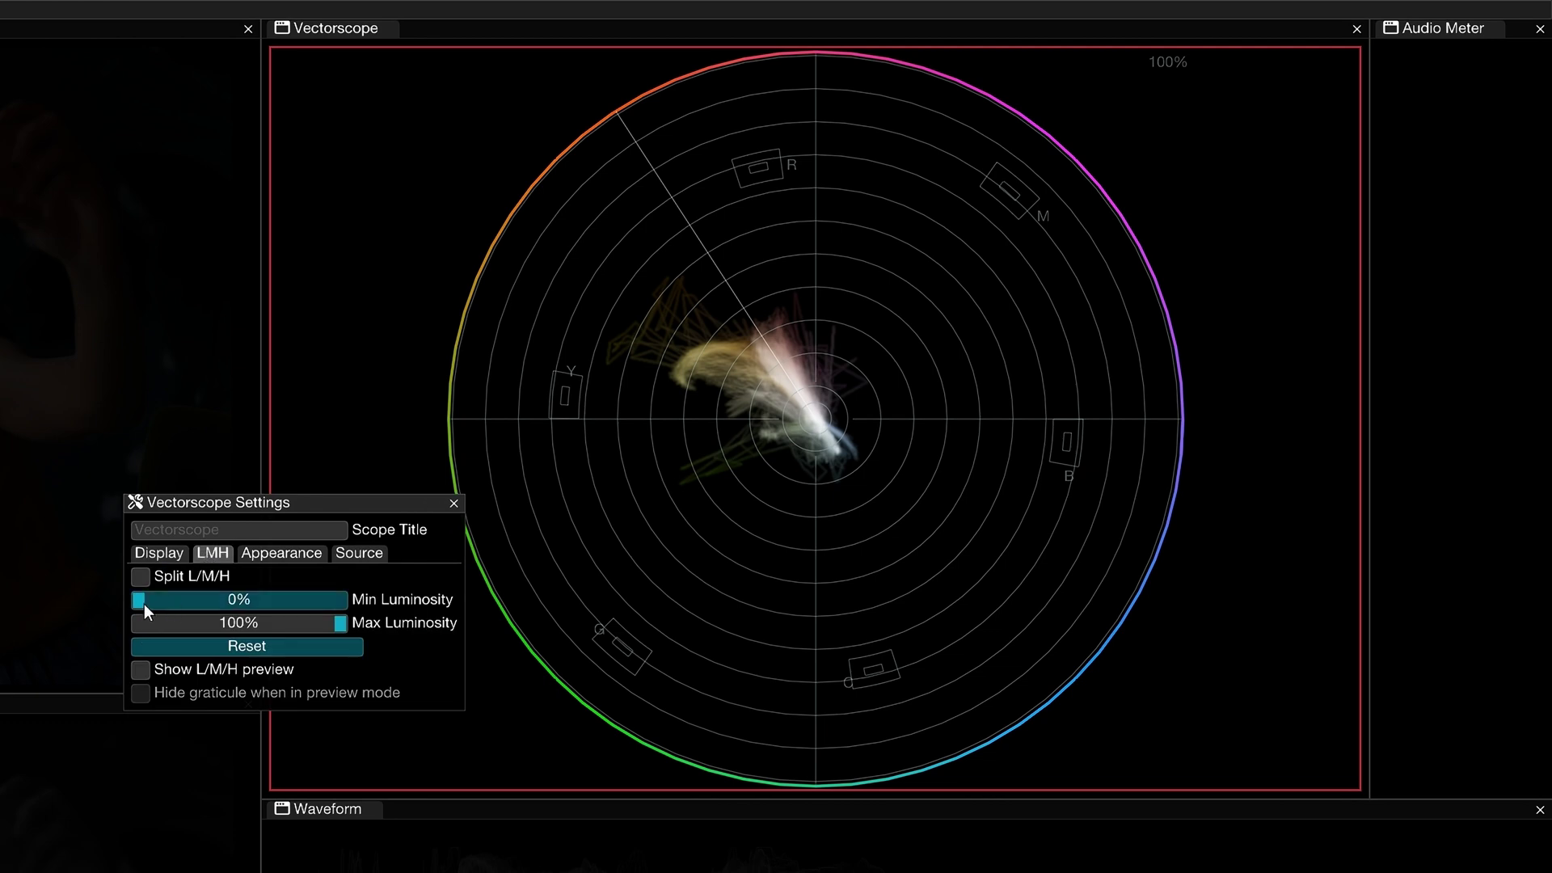
pyautogui.moveTo(136, 599)
pyautogui.mouseDown()
pyautogui.moveTo(257, 611)
pyautogui.moveTo(204, 604)
pyautogui.mouseUp()
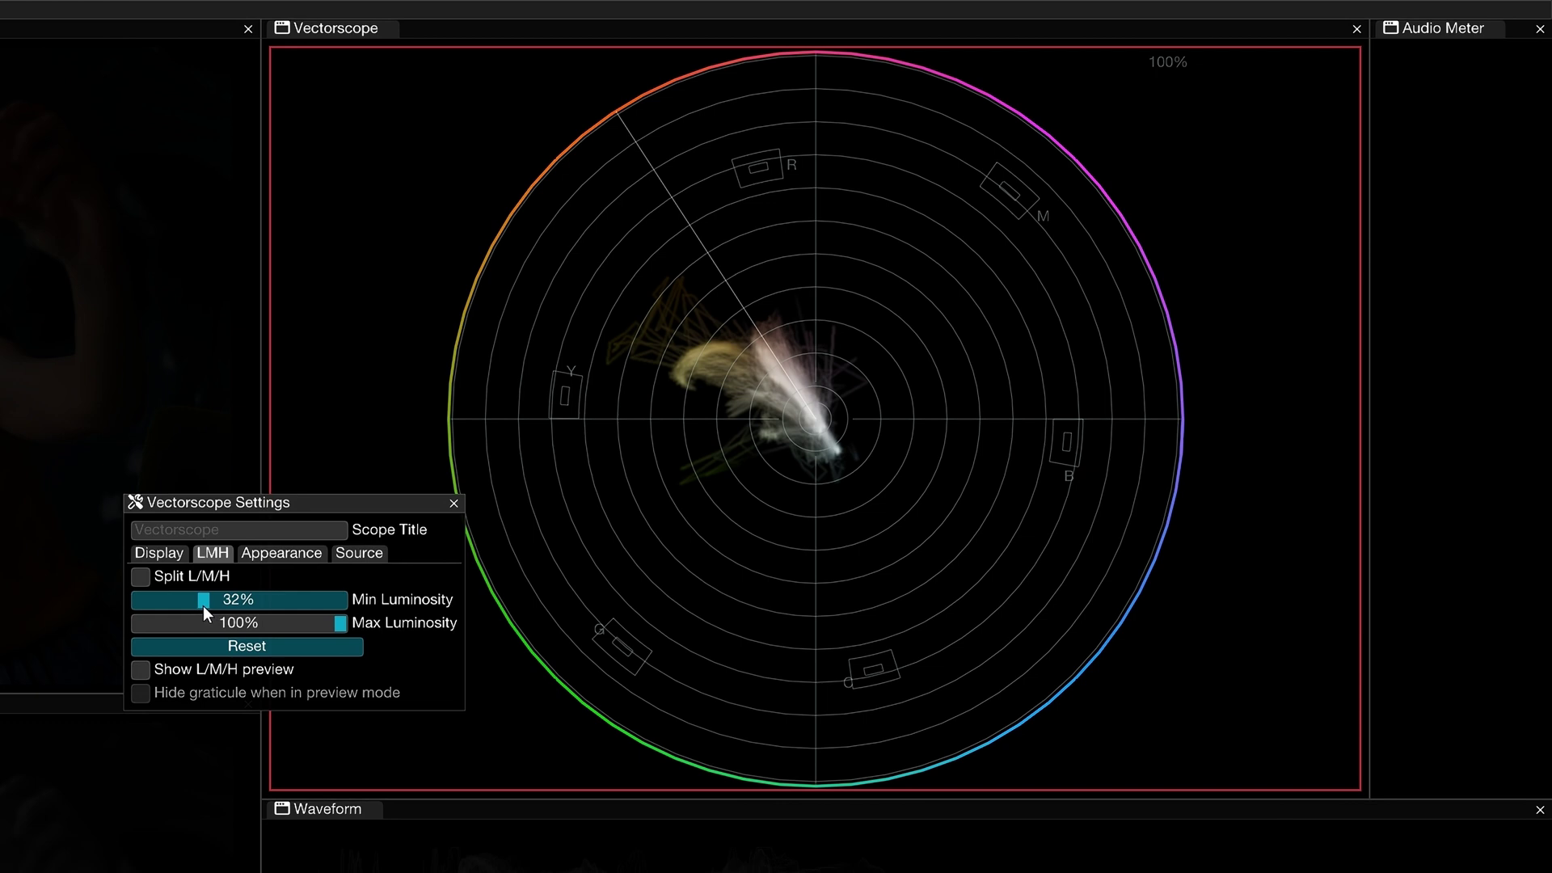
pyautogui.click(148, 671)
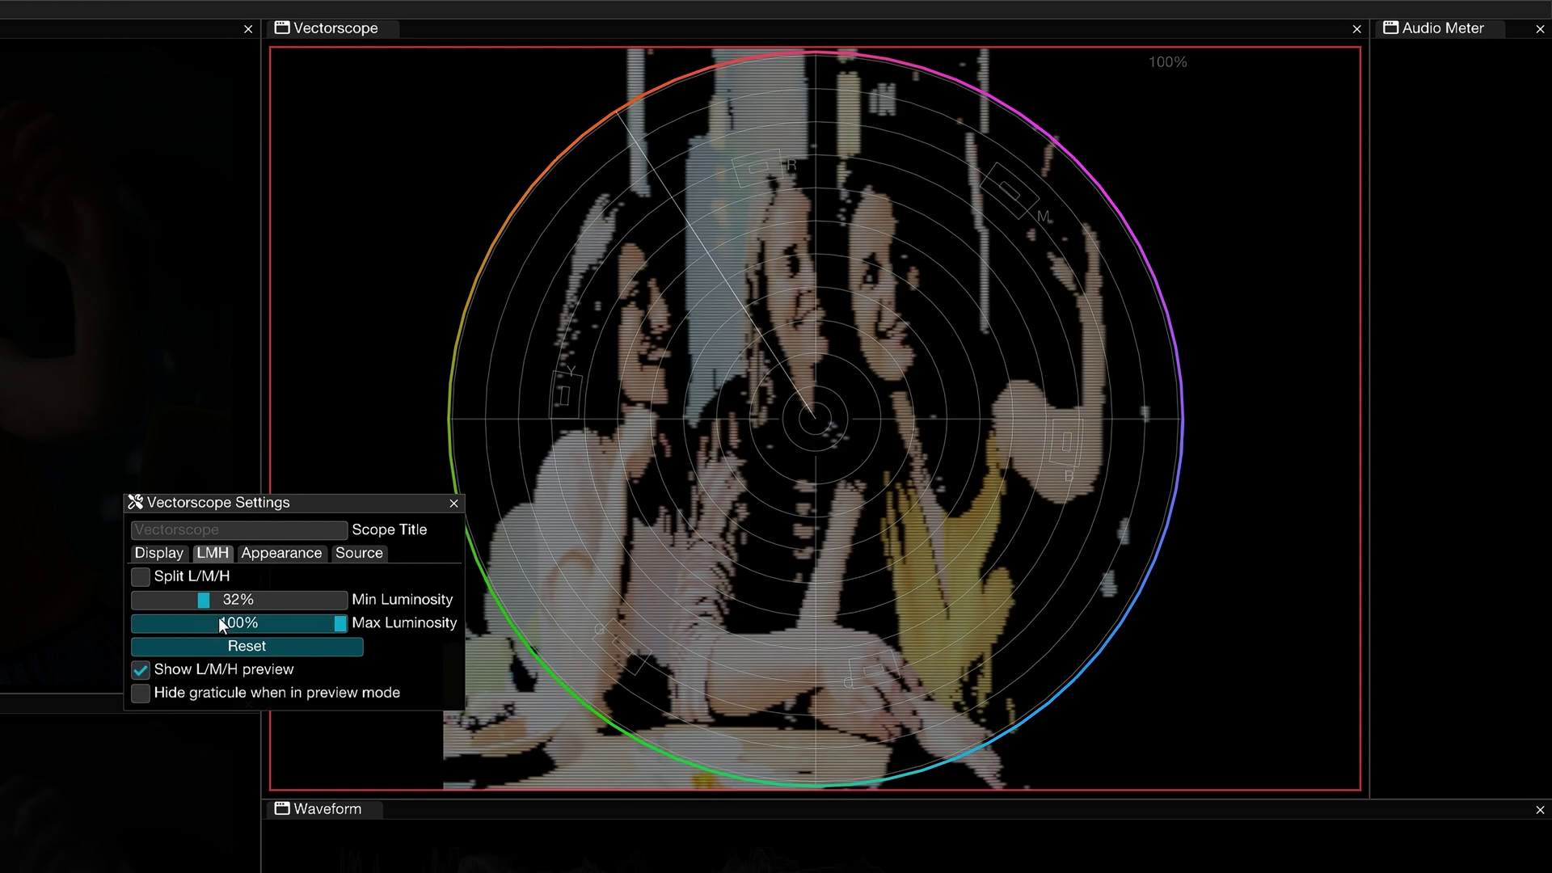
# Step: Hide the graticule in preview mode and adjust the minimum luminosity to 45%, keeping the maximum at 100%
pyautogui.moveTo(203, 604); pyautogui.dragTo(242, 604)
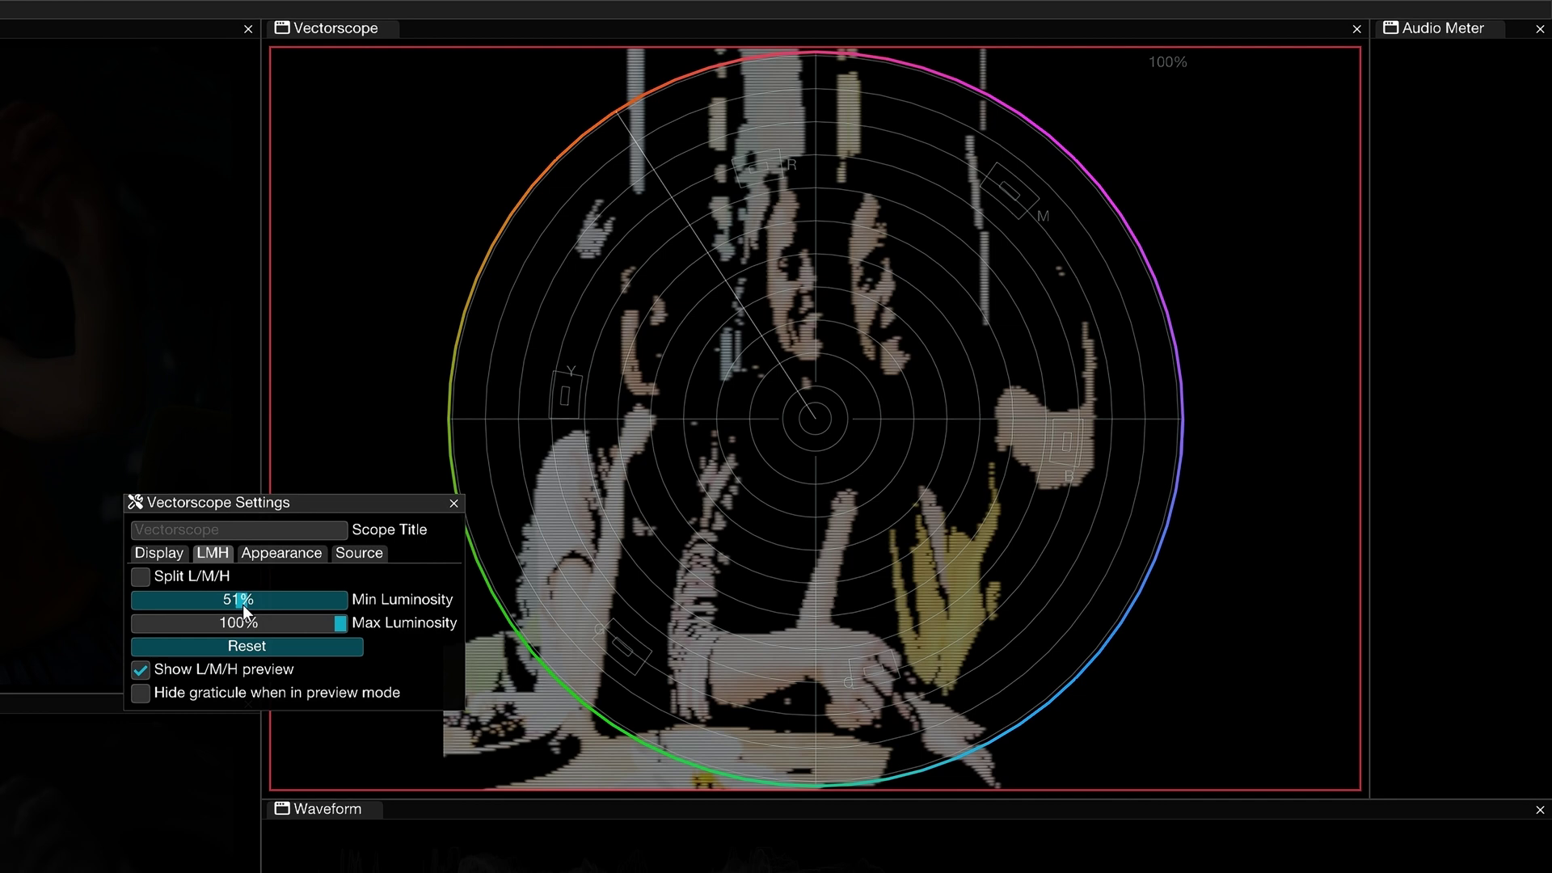
pyautogui.click(142, 694)
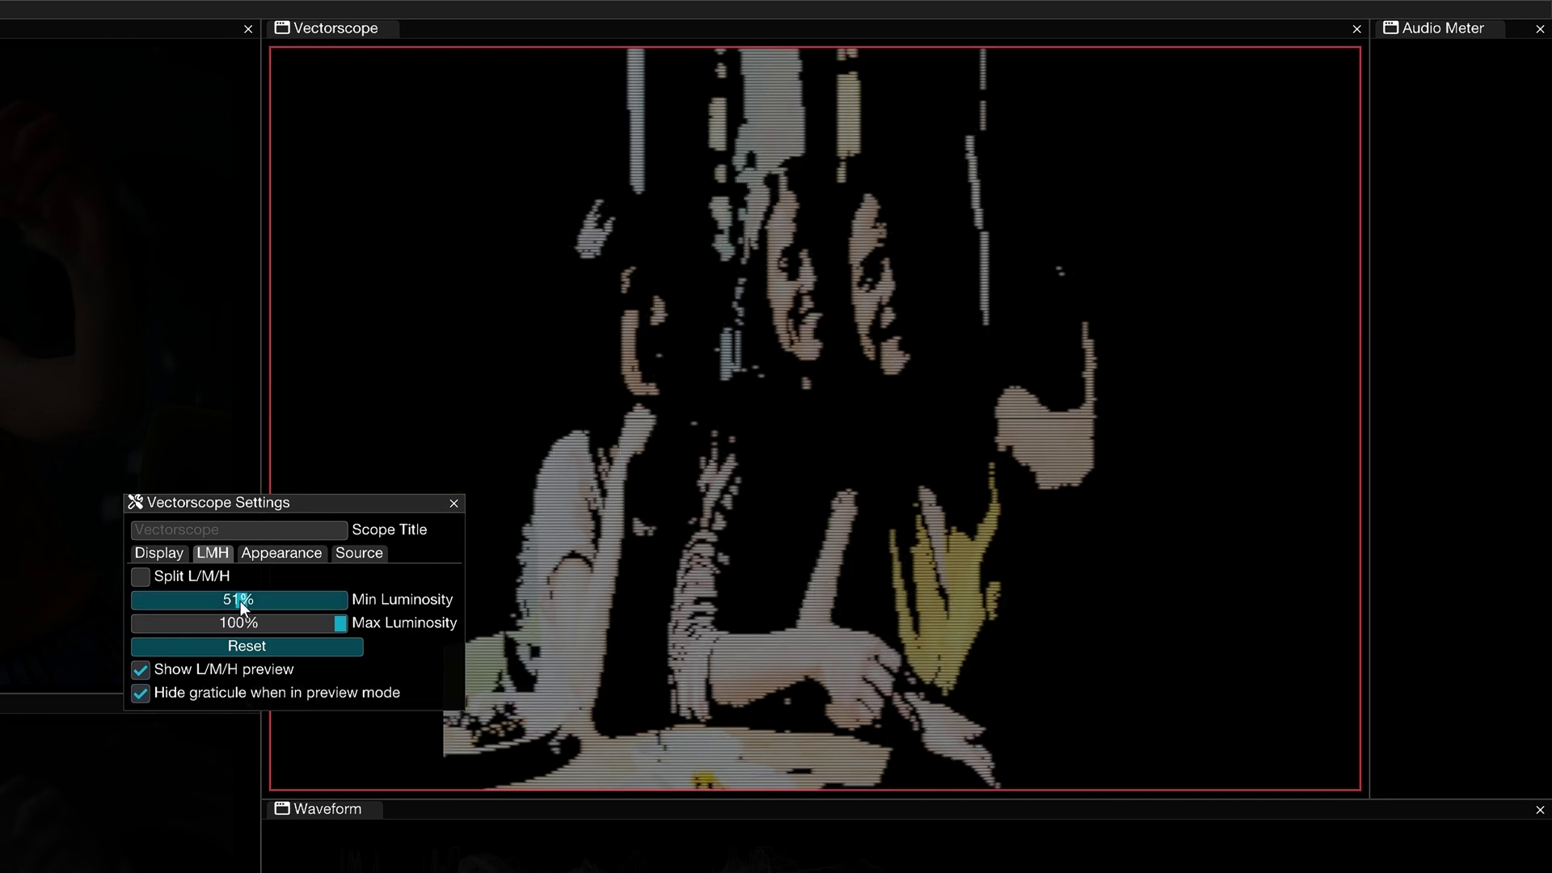
pyautogui.moveTo(240, 600); pyautogui.dragTo(225, 602)
pyautogui.moveTo(337, 624)
pyautogui.mouseDown()
pyautogui.moveTo(300, 622)
pyautogui.moveTo(349, 625)
pyautogui.mouseUp()
pyautogui.moveTo(216, 605); pyautogui.dragTo(229, 607)
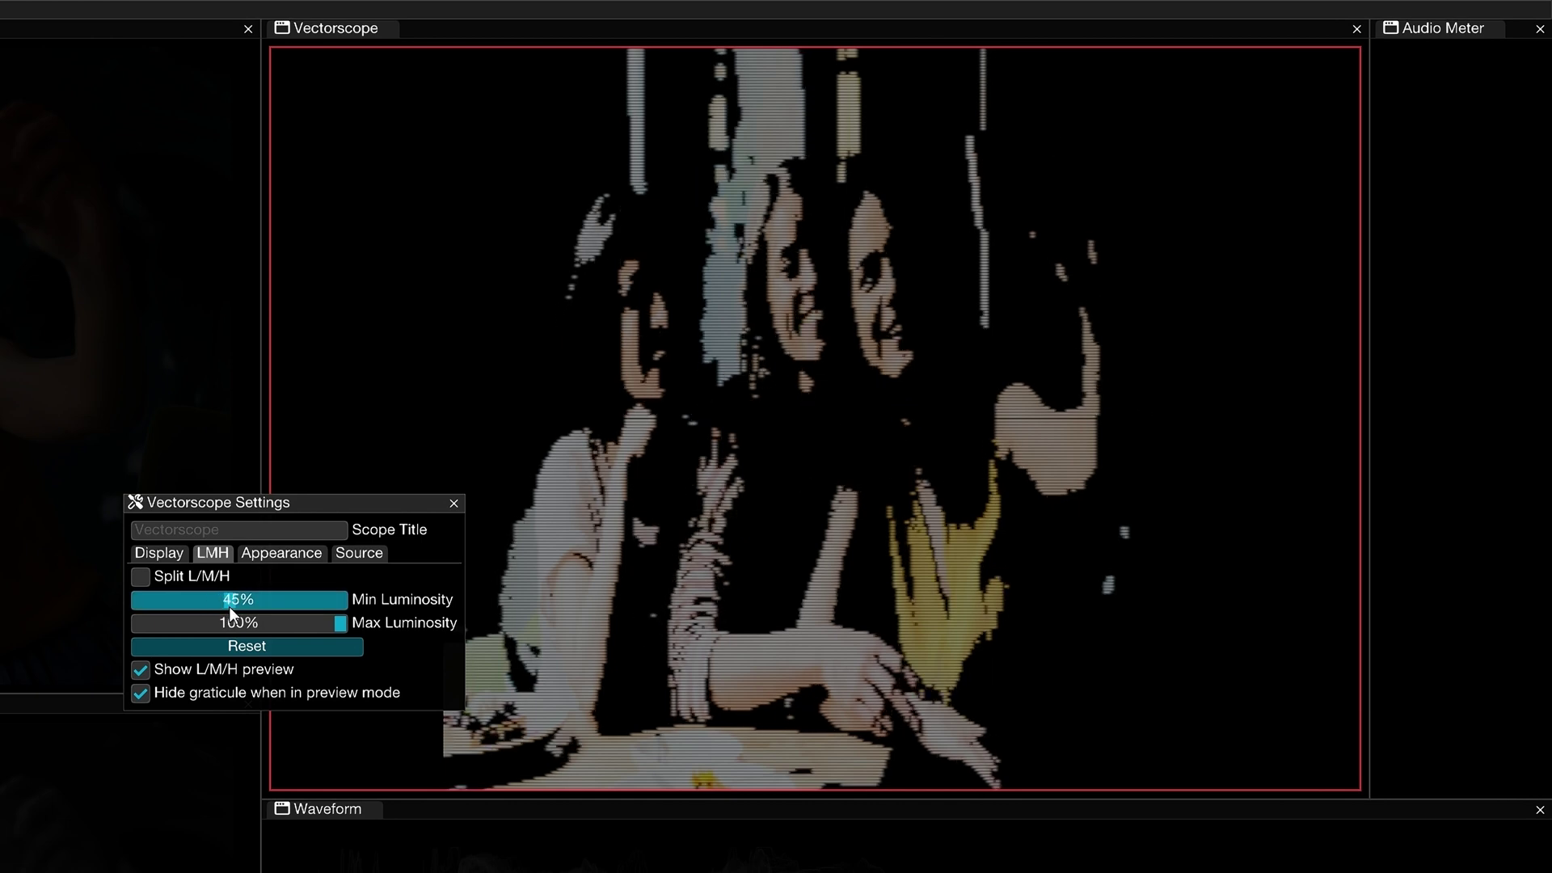
# Step: Split the vectorscope into L/M/H with ratios 0.165 and 0.578, and toggle the ring brightness adjustment off and on
pyautogui.click(140, 577)
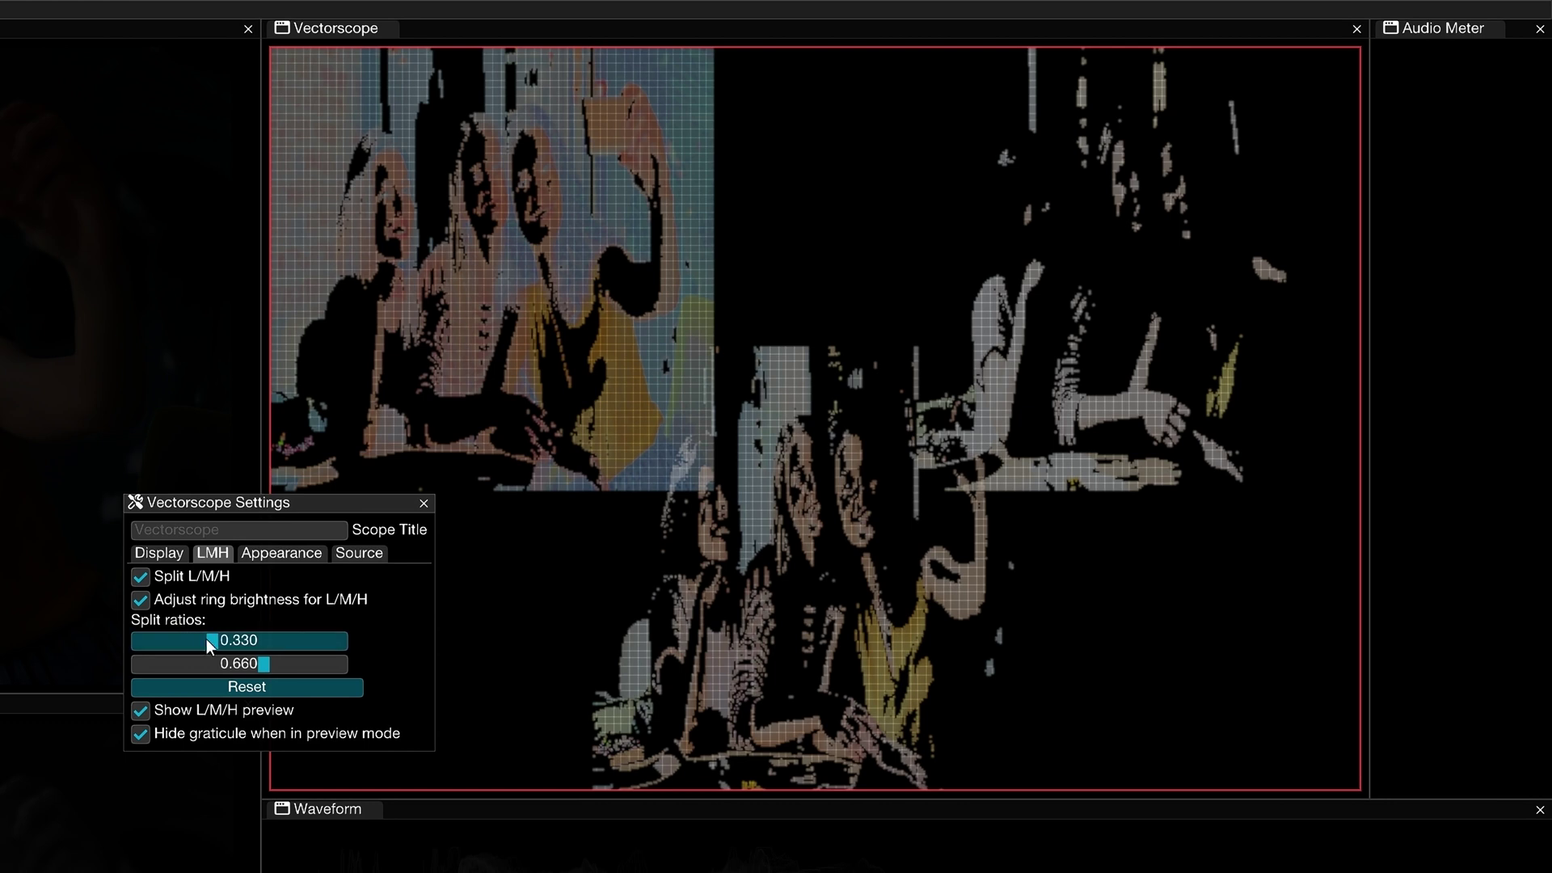
pyautogui.moveTo(210, 641); pyautogui.dragTo(246, 662)
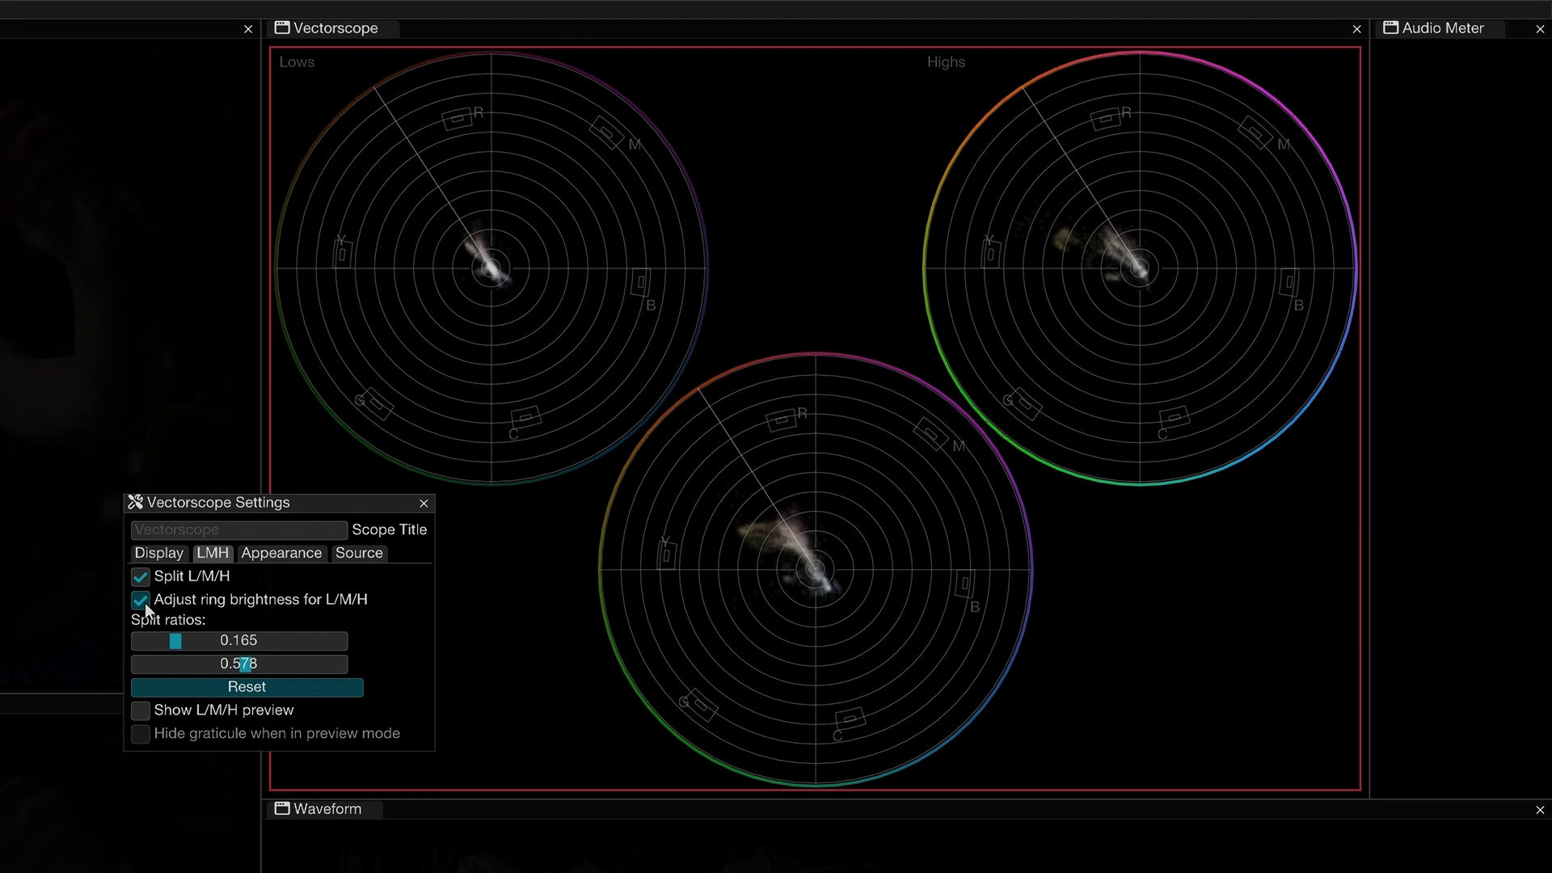
pyautogui.click(141, 600)
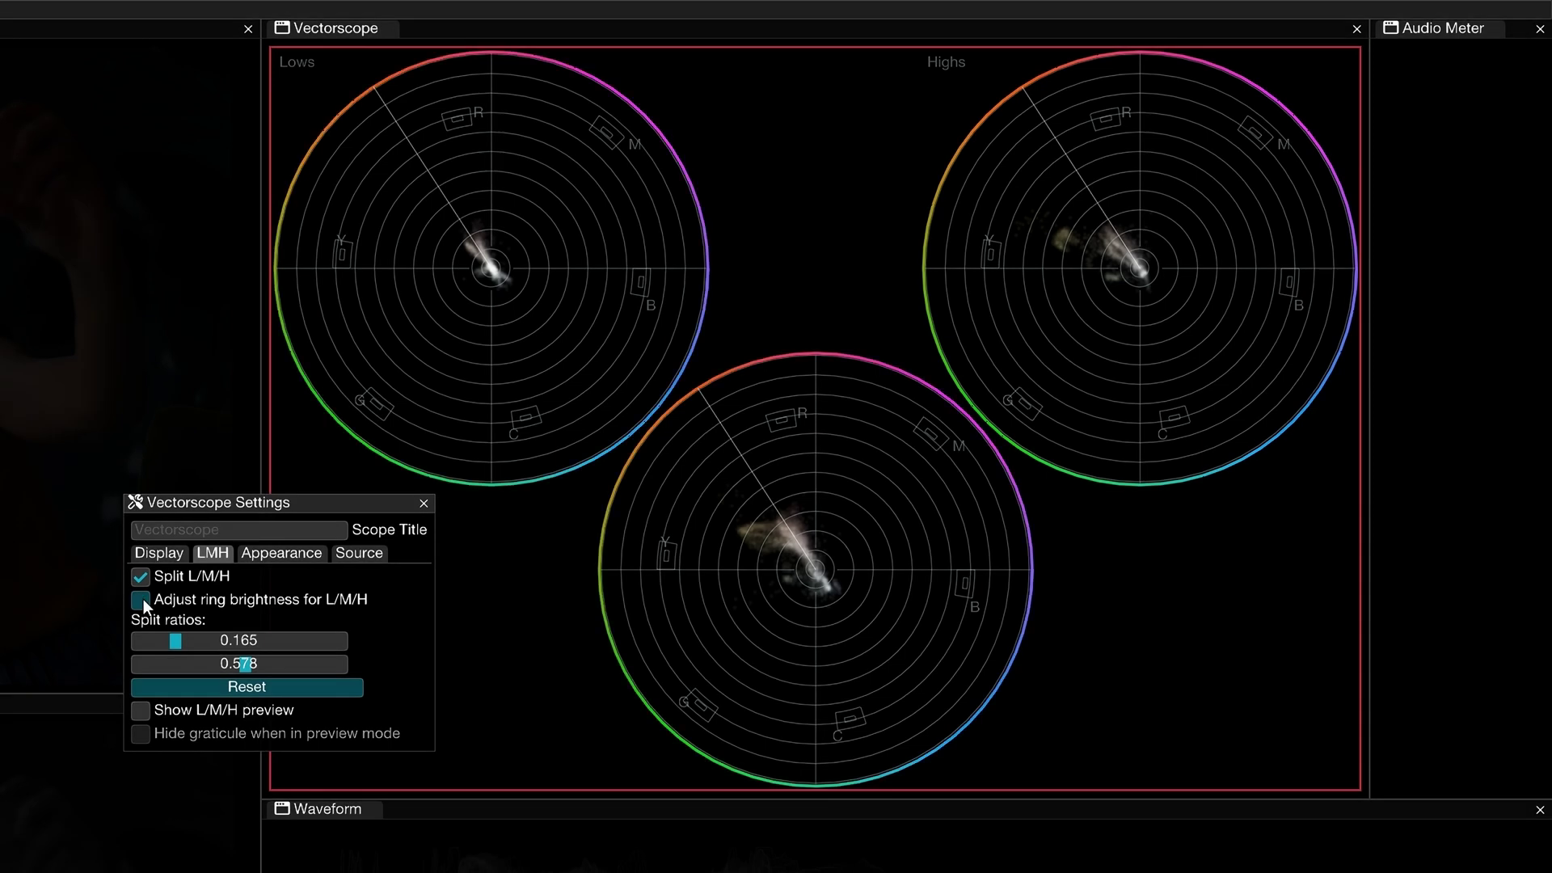
pyautogui.click(142, 599)
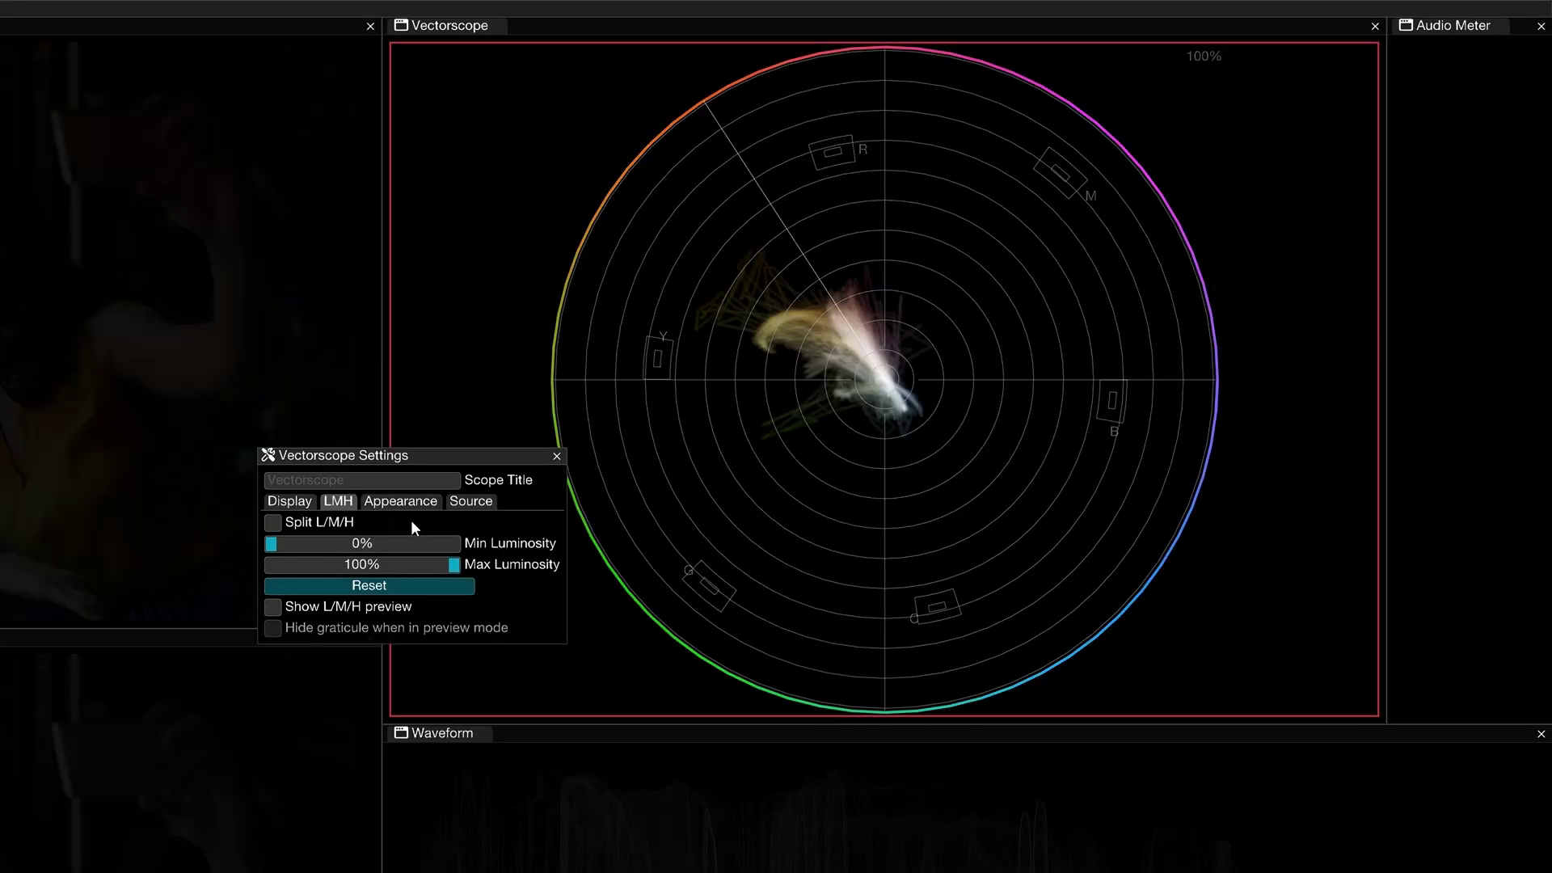
# Step: Turn De-gamma, Smooth Trace and Enhanced Render off and on one after another in the vectorscope's appearance settings
pyautogui.click(415, 502)
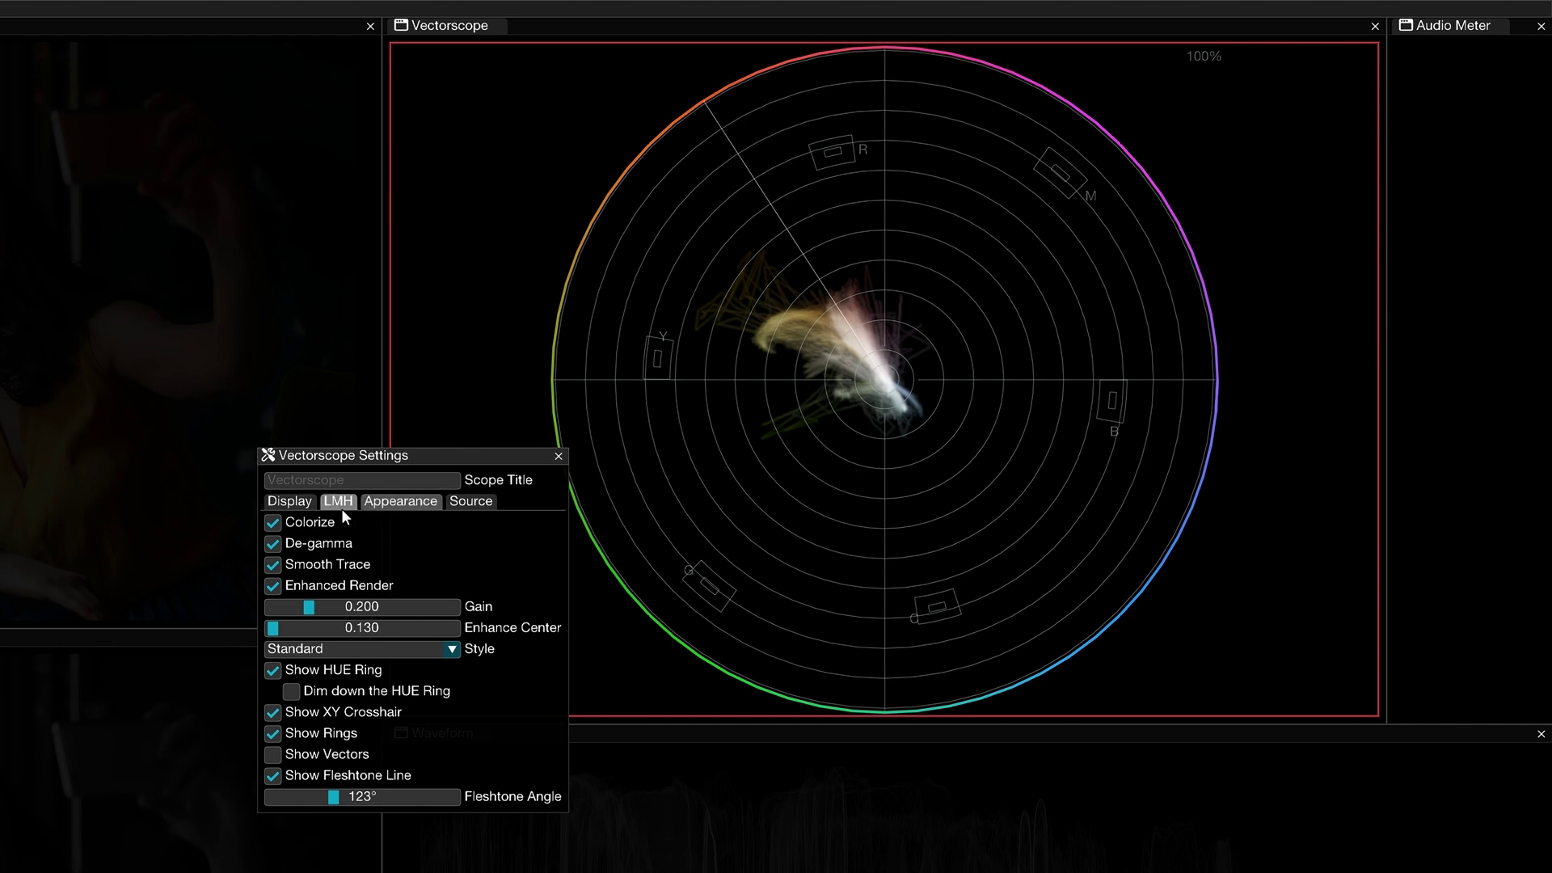
pyautogui.click(273, 543)
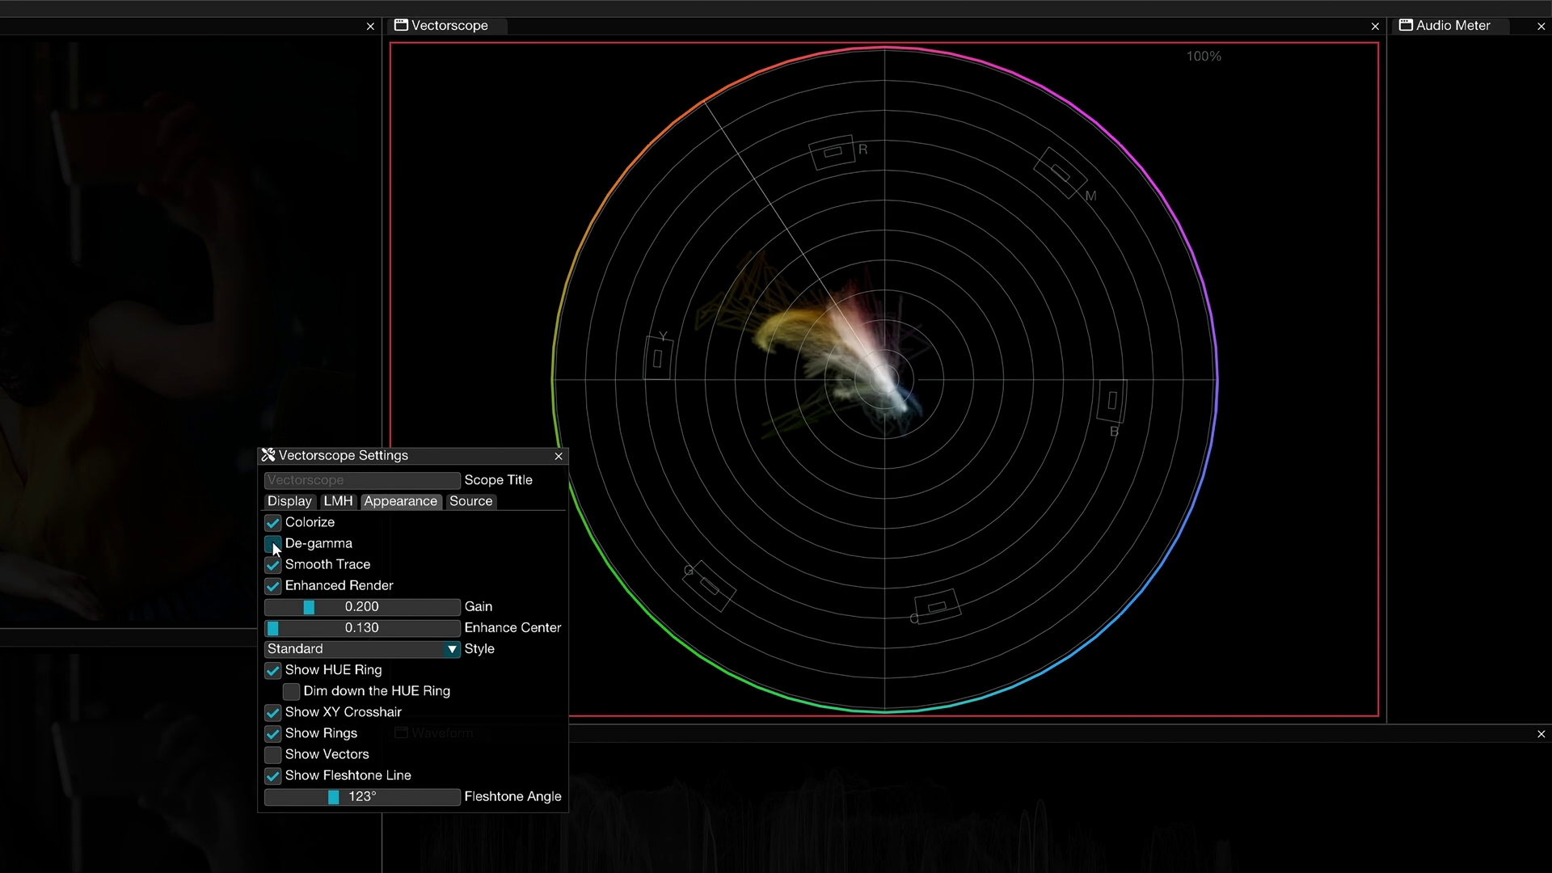
pyautogui.click(272, 543)
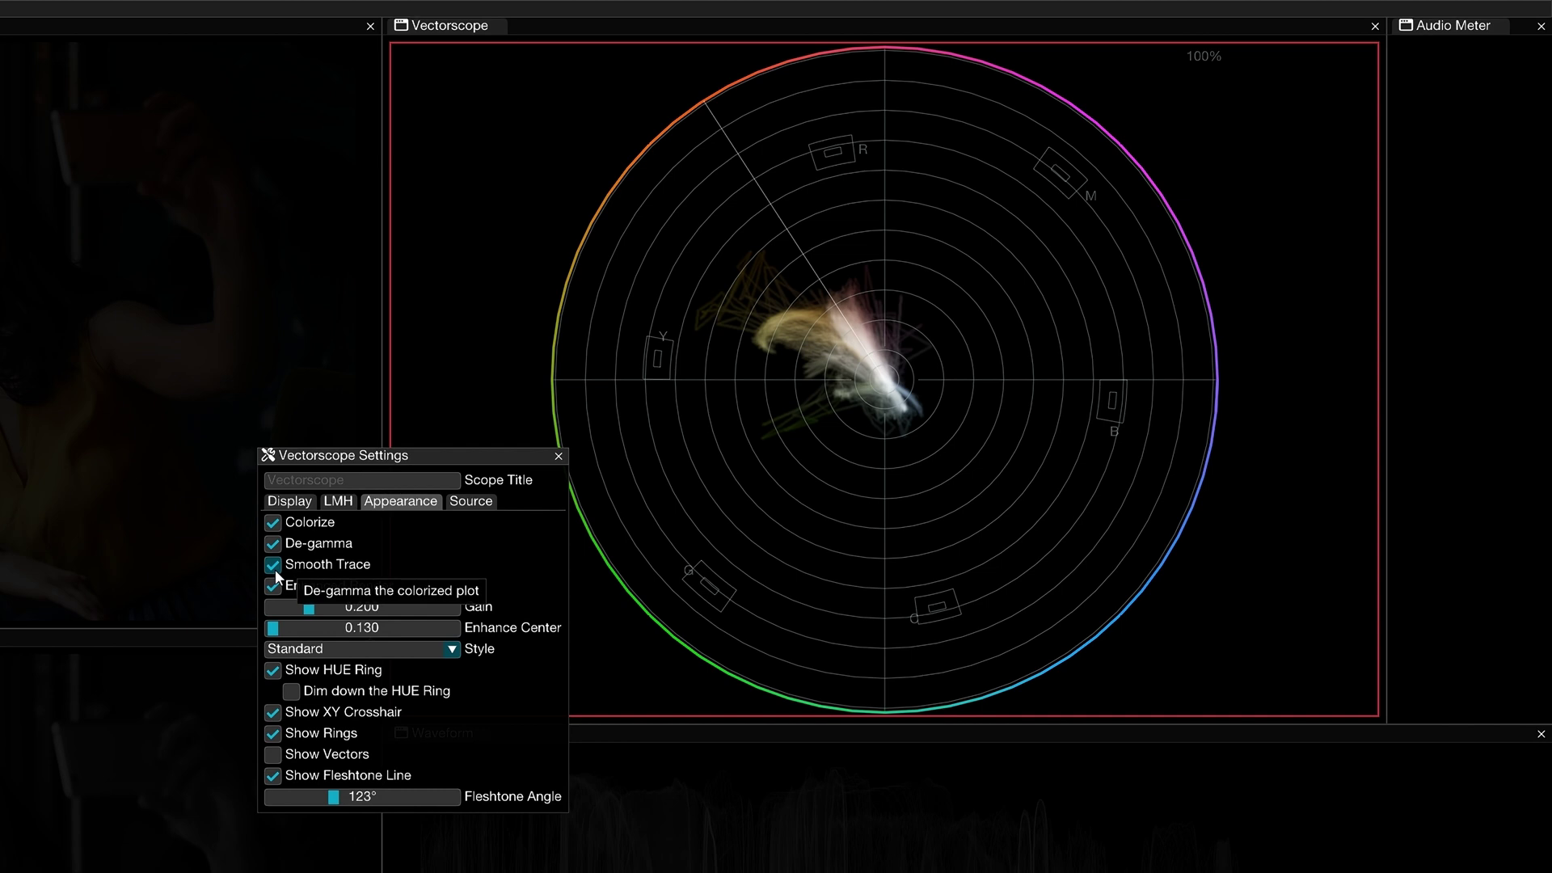
pyautogui.click(275, 569)
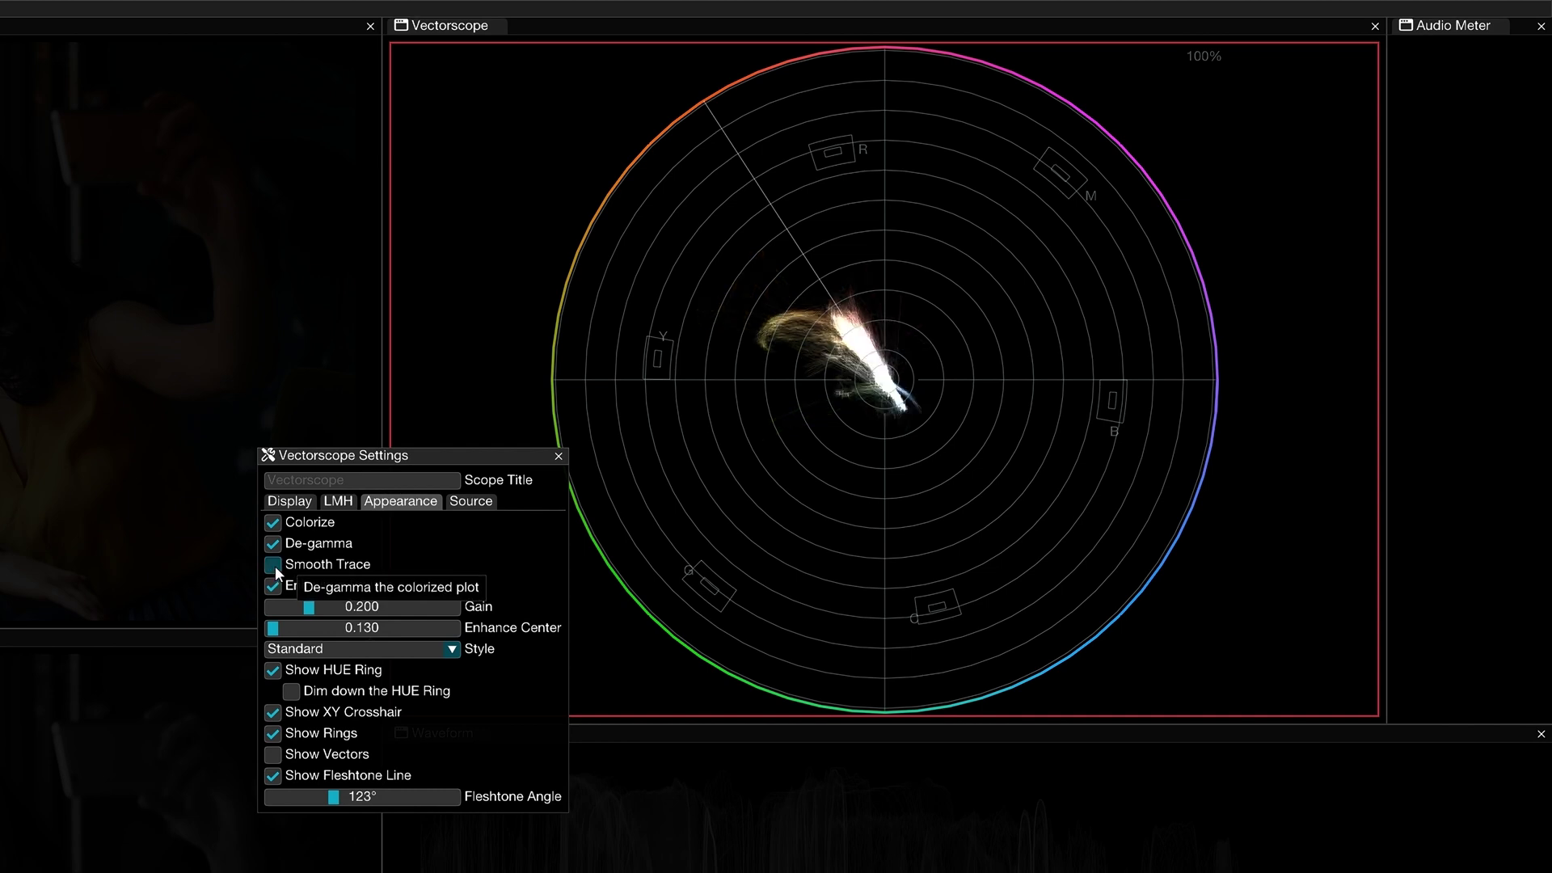
pyautogui.click(275, 566)
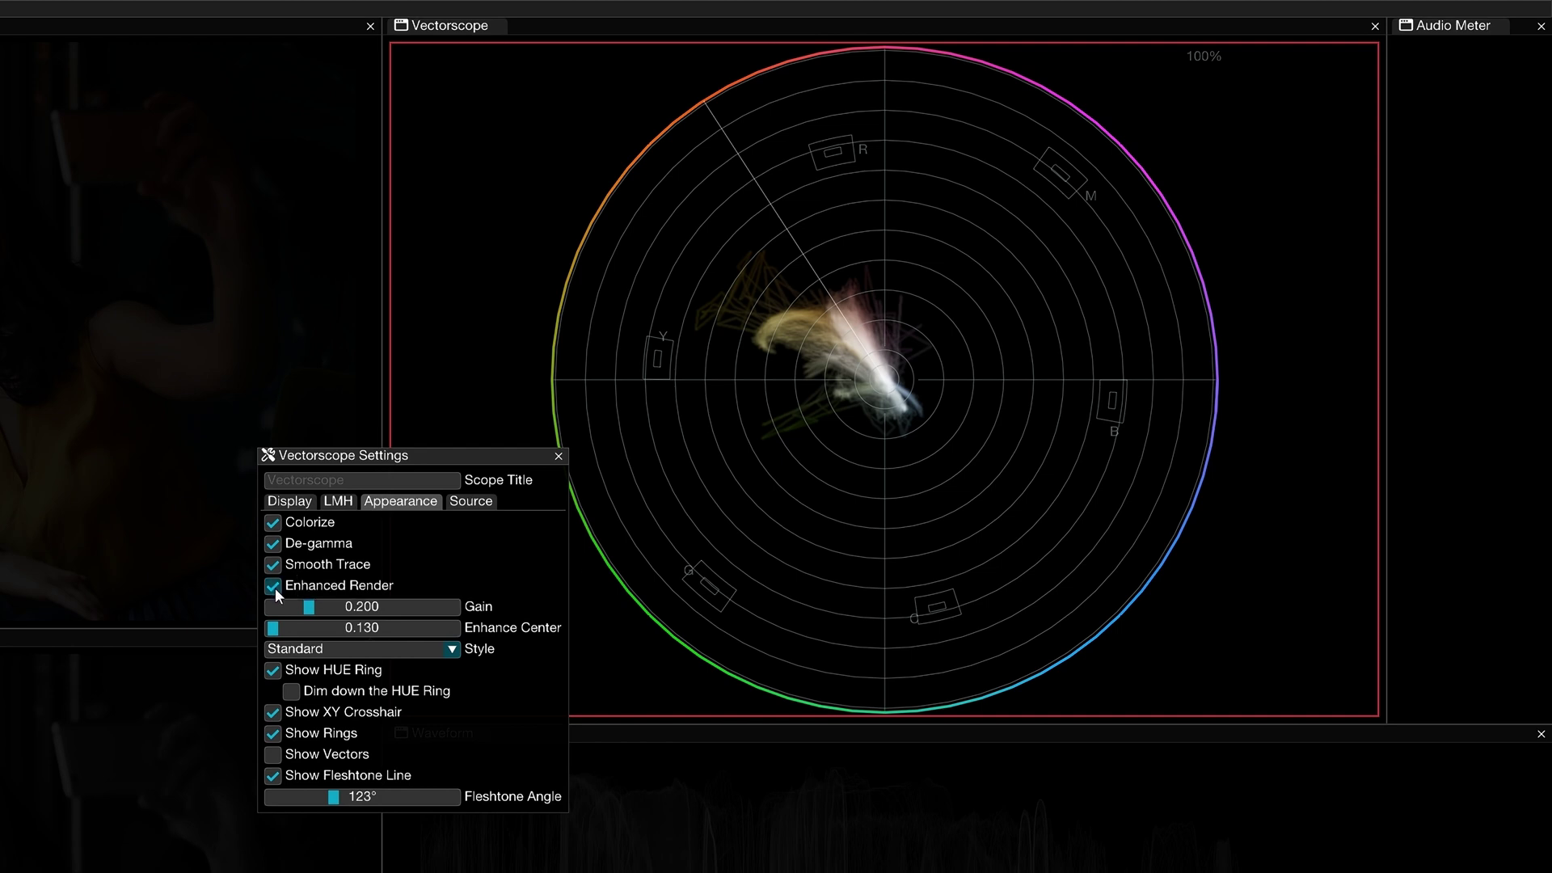
pyautogui.click(273, 586)
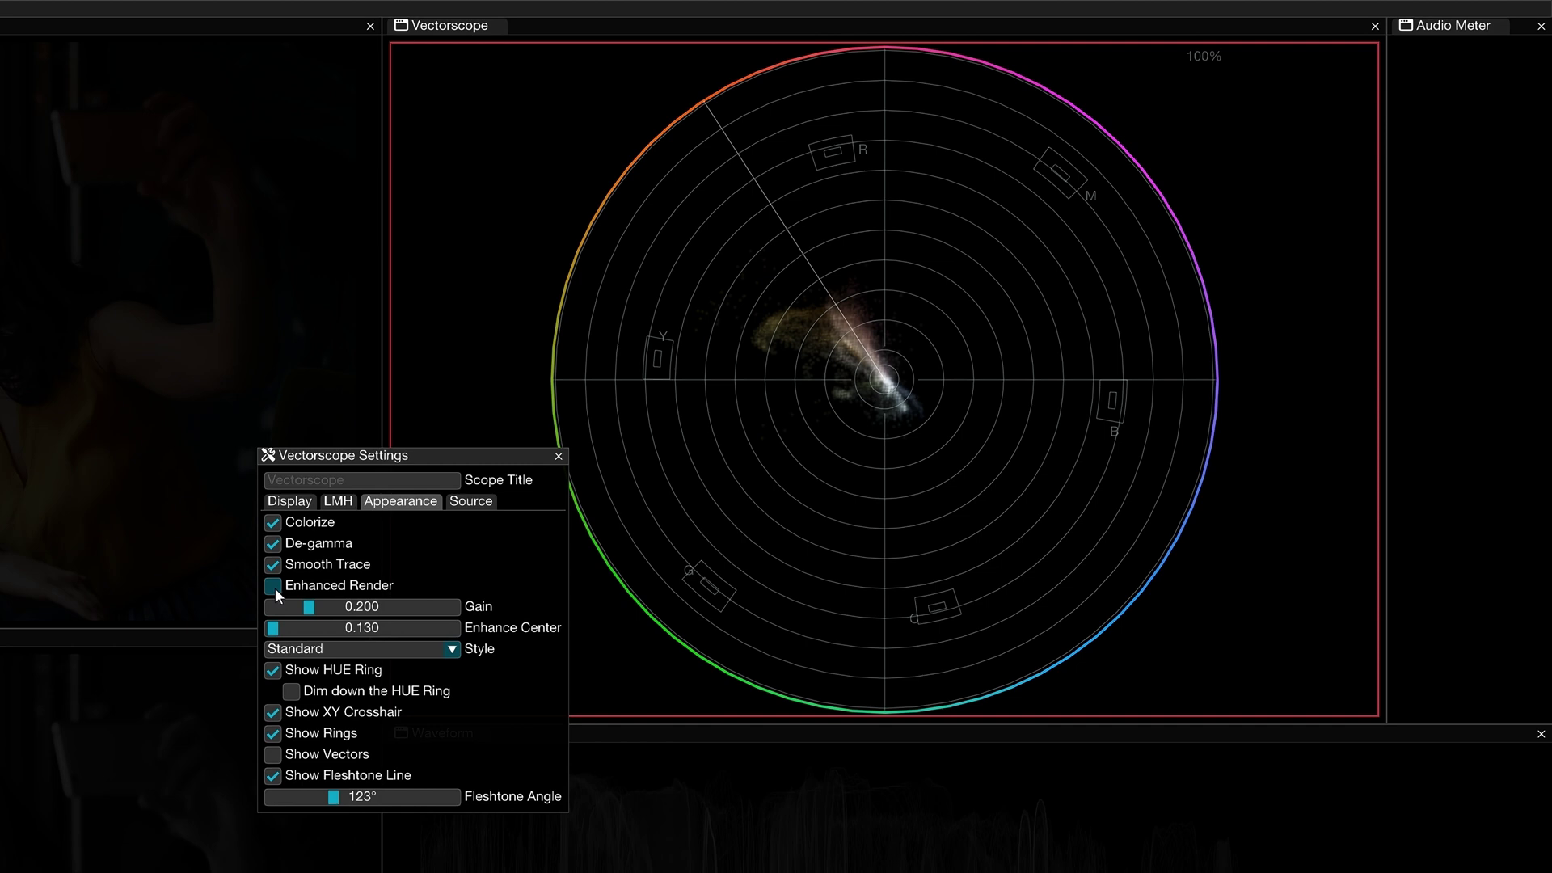
pyautogui.click(273, 586)
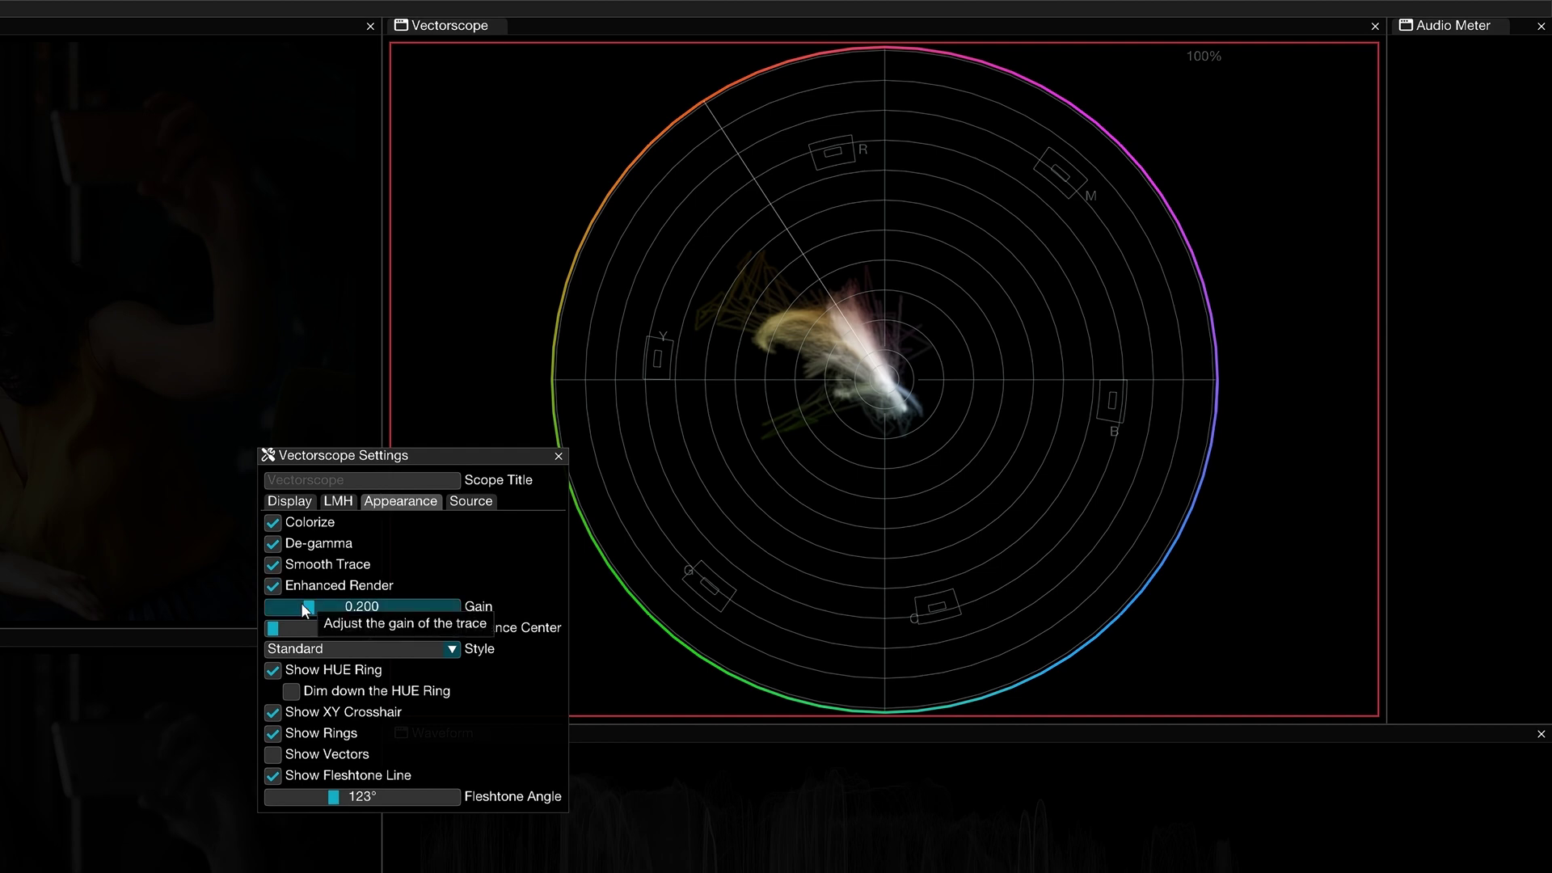
# Step: Set the trace gain to 0.365 and Enhance Center to 1.3, and reset the vectorscope's settings to defaults
pyautogui.moveTo(307, 604)
pyautogui.mouseDown()
pyautogui.moveTo(289, 606)
pyautogui.moveTo(377, 607)
pyautogui.moveTo(285, 627)
pyautogui.moveTo(383, 627)
pyautogui.moveTo(272, 633)
pyautogui.mouseUp()
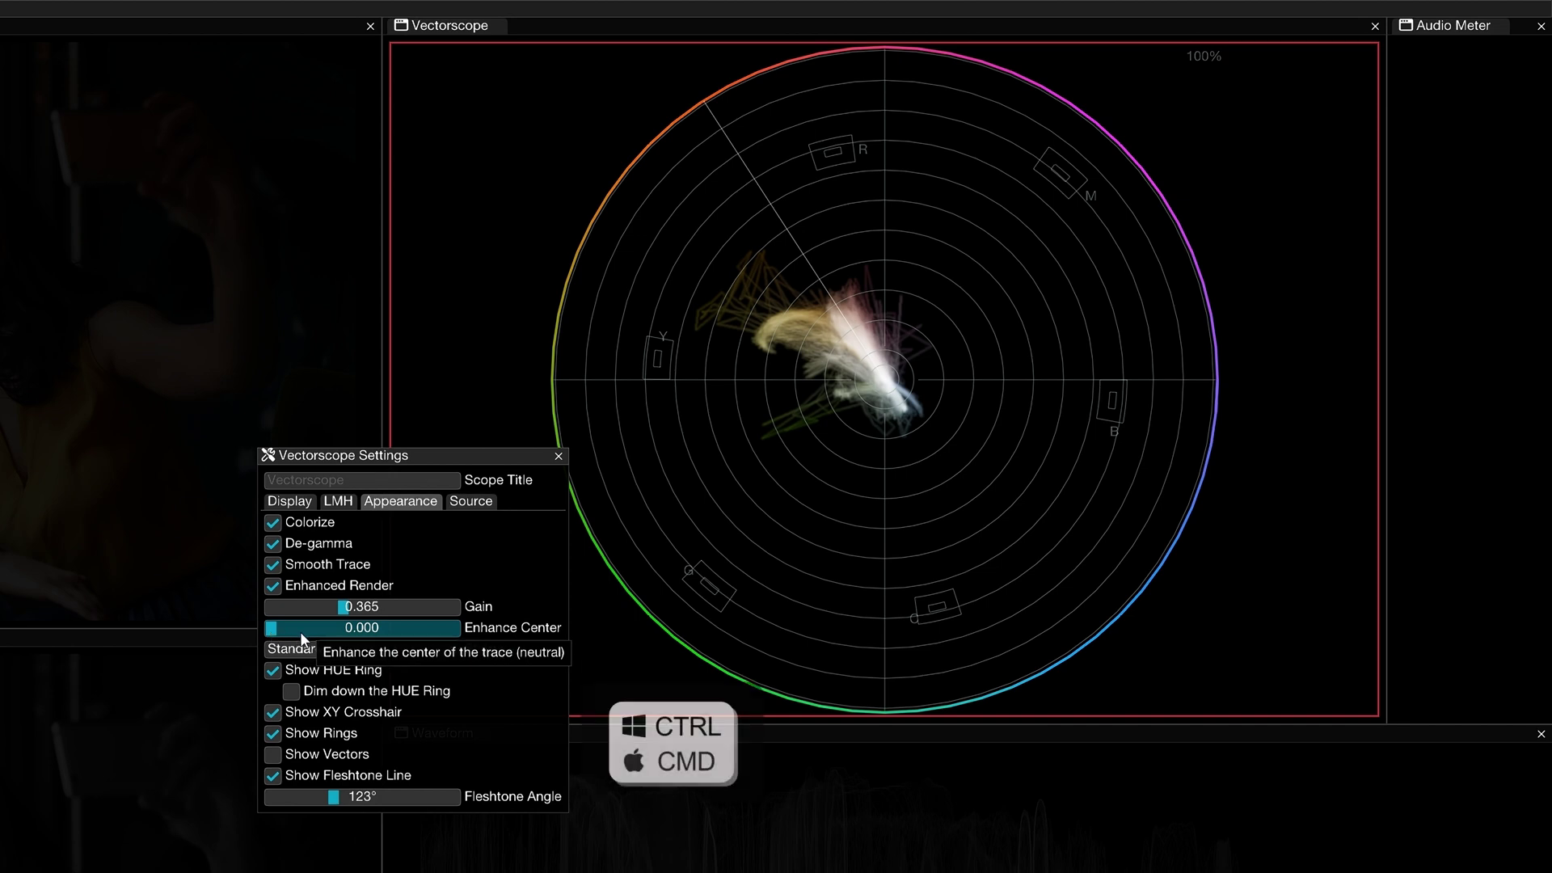
pyautogui.keyDown('ctrl'); pyautogui.click(310, 632); pyautogui.keyUp('ctrl')
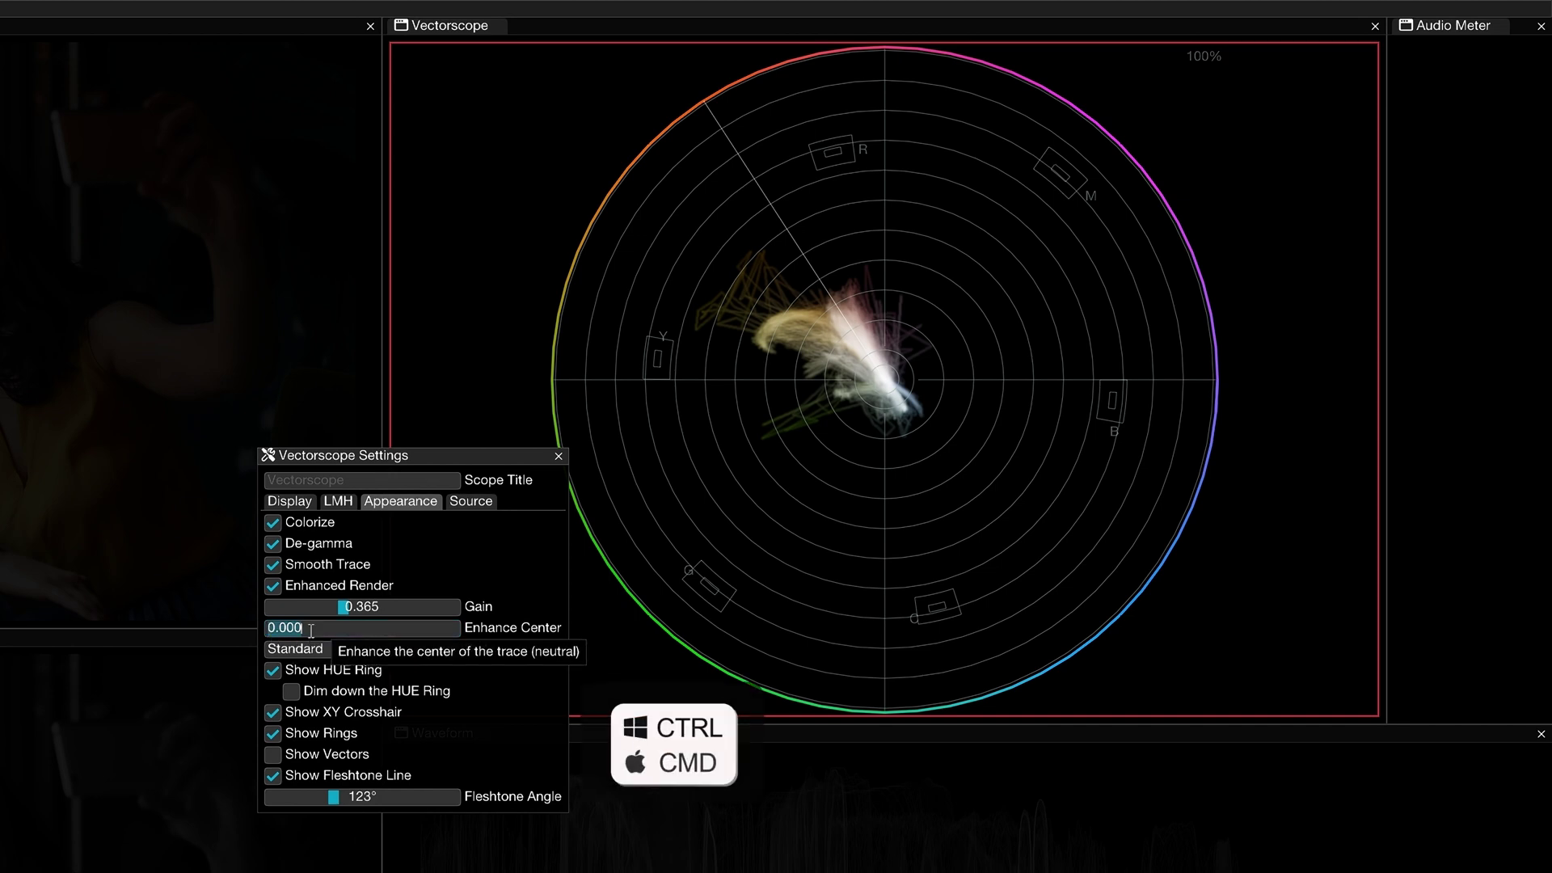
pyautogui.write('1.3')
pyautogui.press('Return')
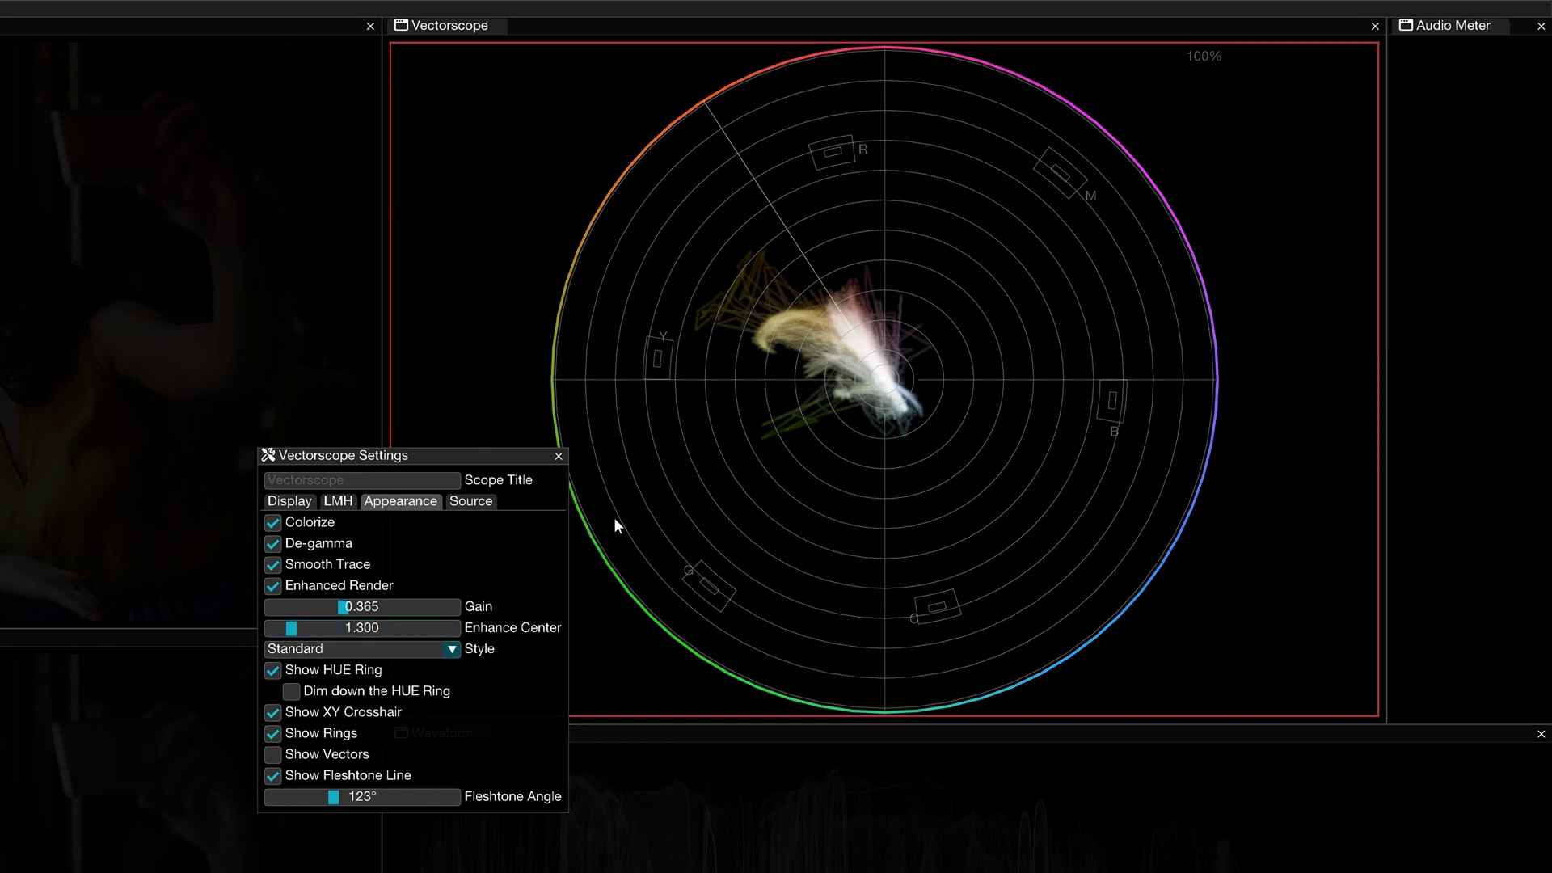
pyautogui.rightClick(789, 458)
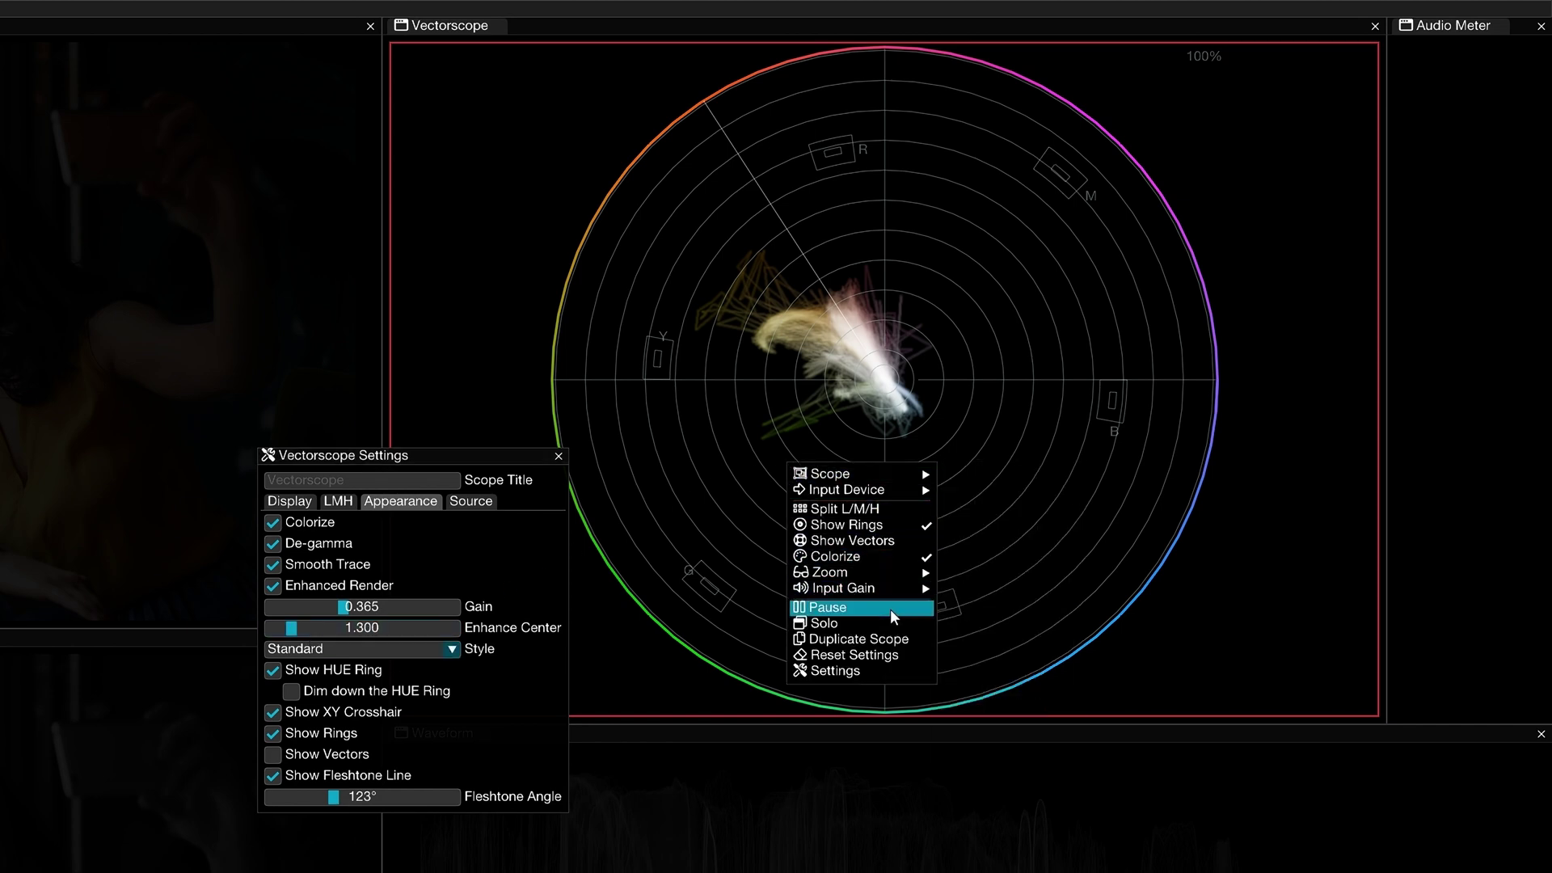
pyautogui.click(905, 653)
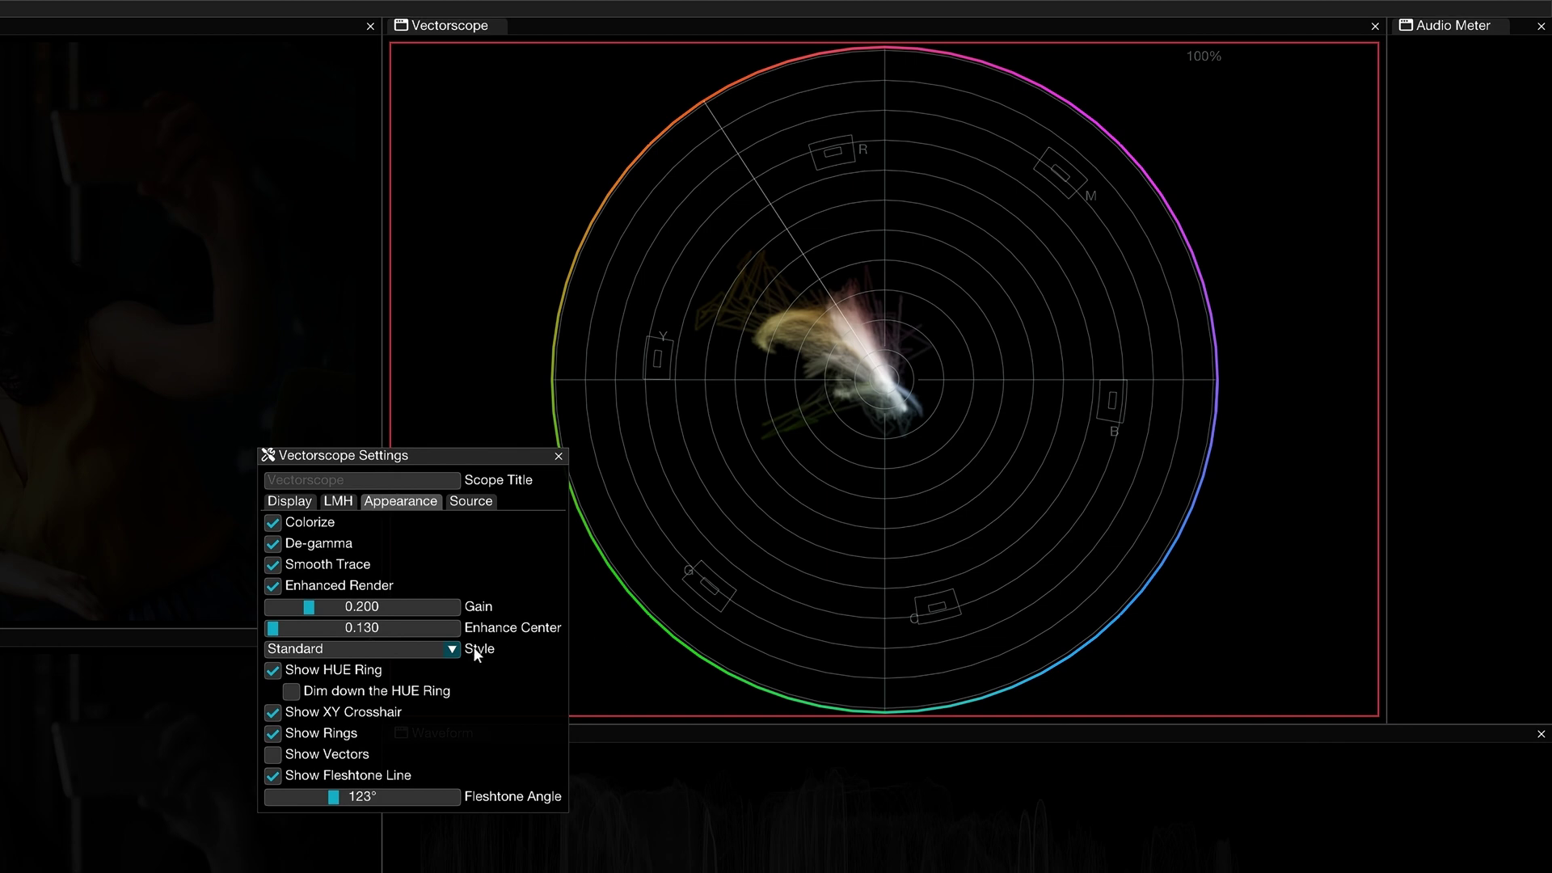
# Step: Change the vectorscope's graticule style to Hue Vectors and return it to Standard
pyautogui.click(453, 649)
pyautogui.click(442, 686)
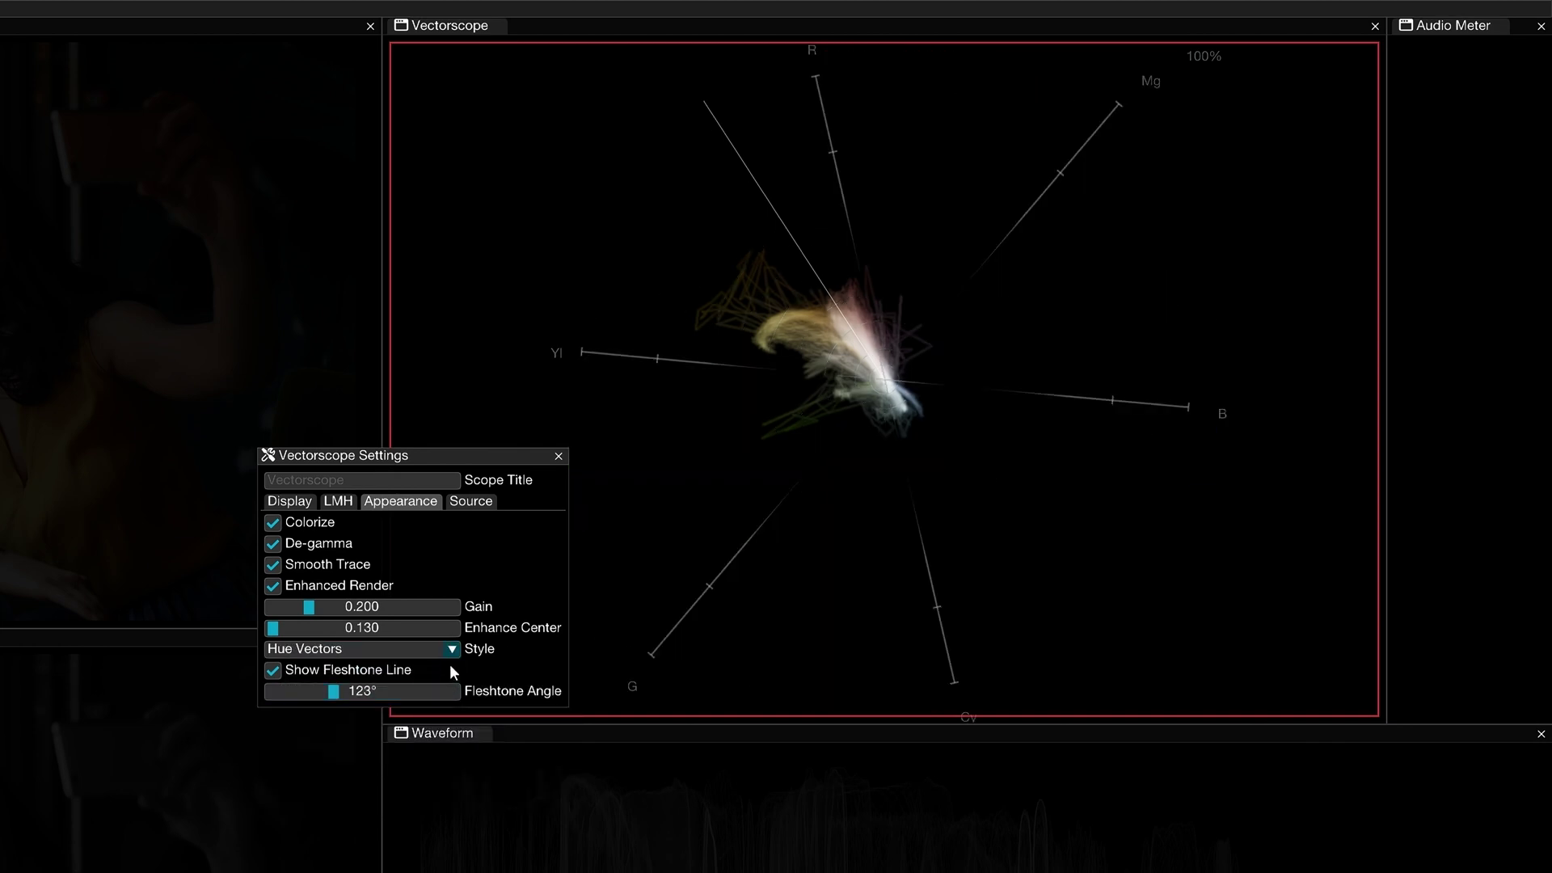
pyautogui.click(452, 650)
pyautogui.click(408, 670)
# Step: Hide and restore the HUE ring, and turn its dimming on and off
pyautogui.click(272, 670)
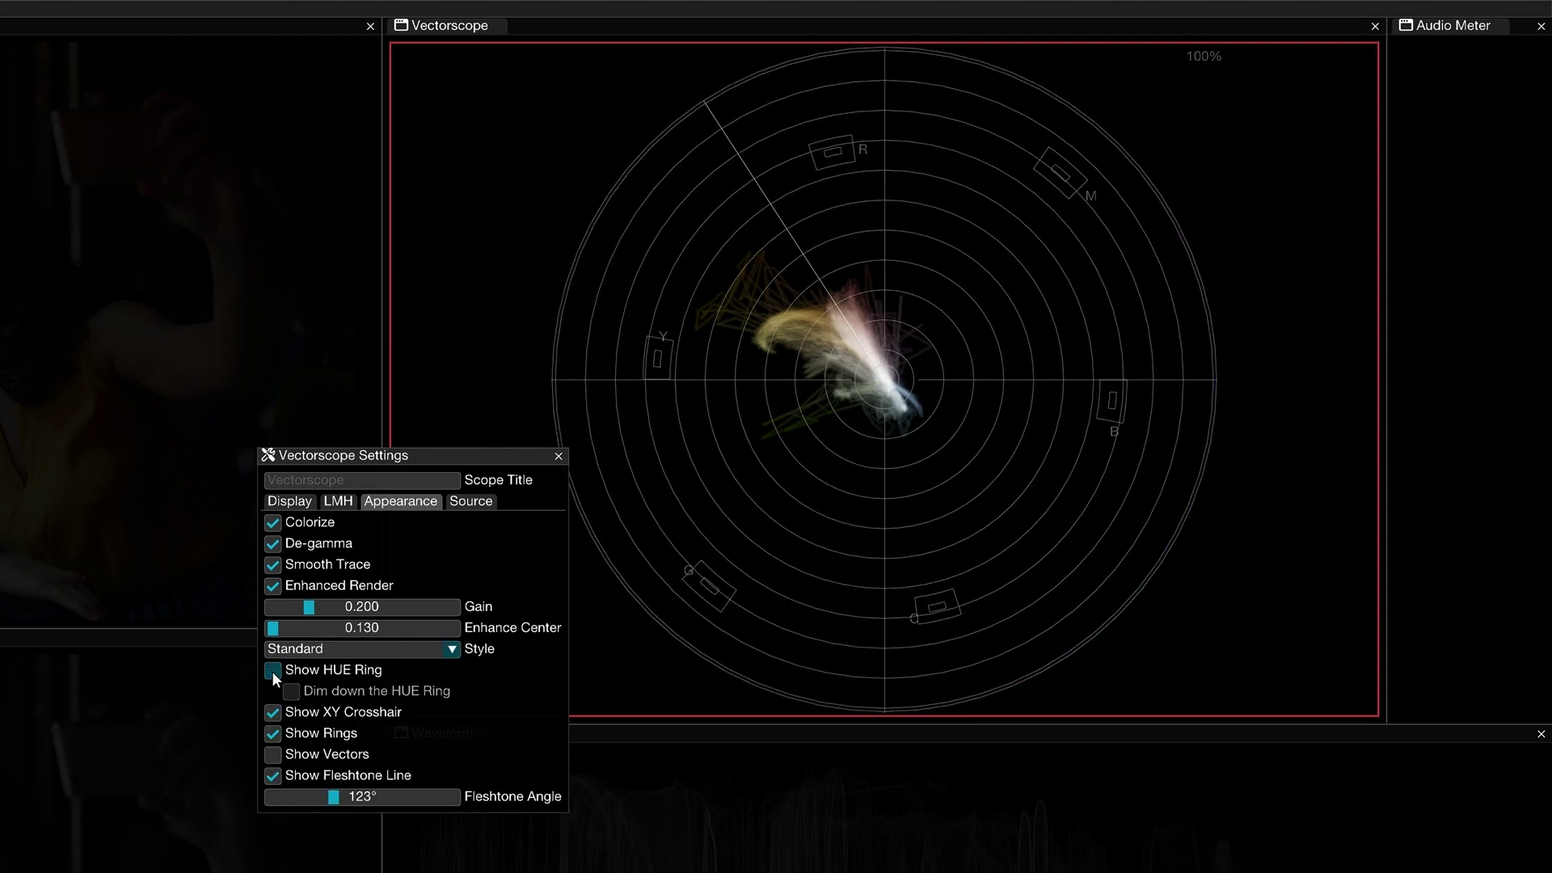
pyautogui.click(272, 671)
pyautogui.click(289, 690)
pyautogui.click(289, 690)
# Step: Hide and restore the XY crosshair and the concentric rings on the vectorscope
pyautogui.click(274, 712)
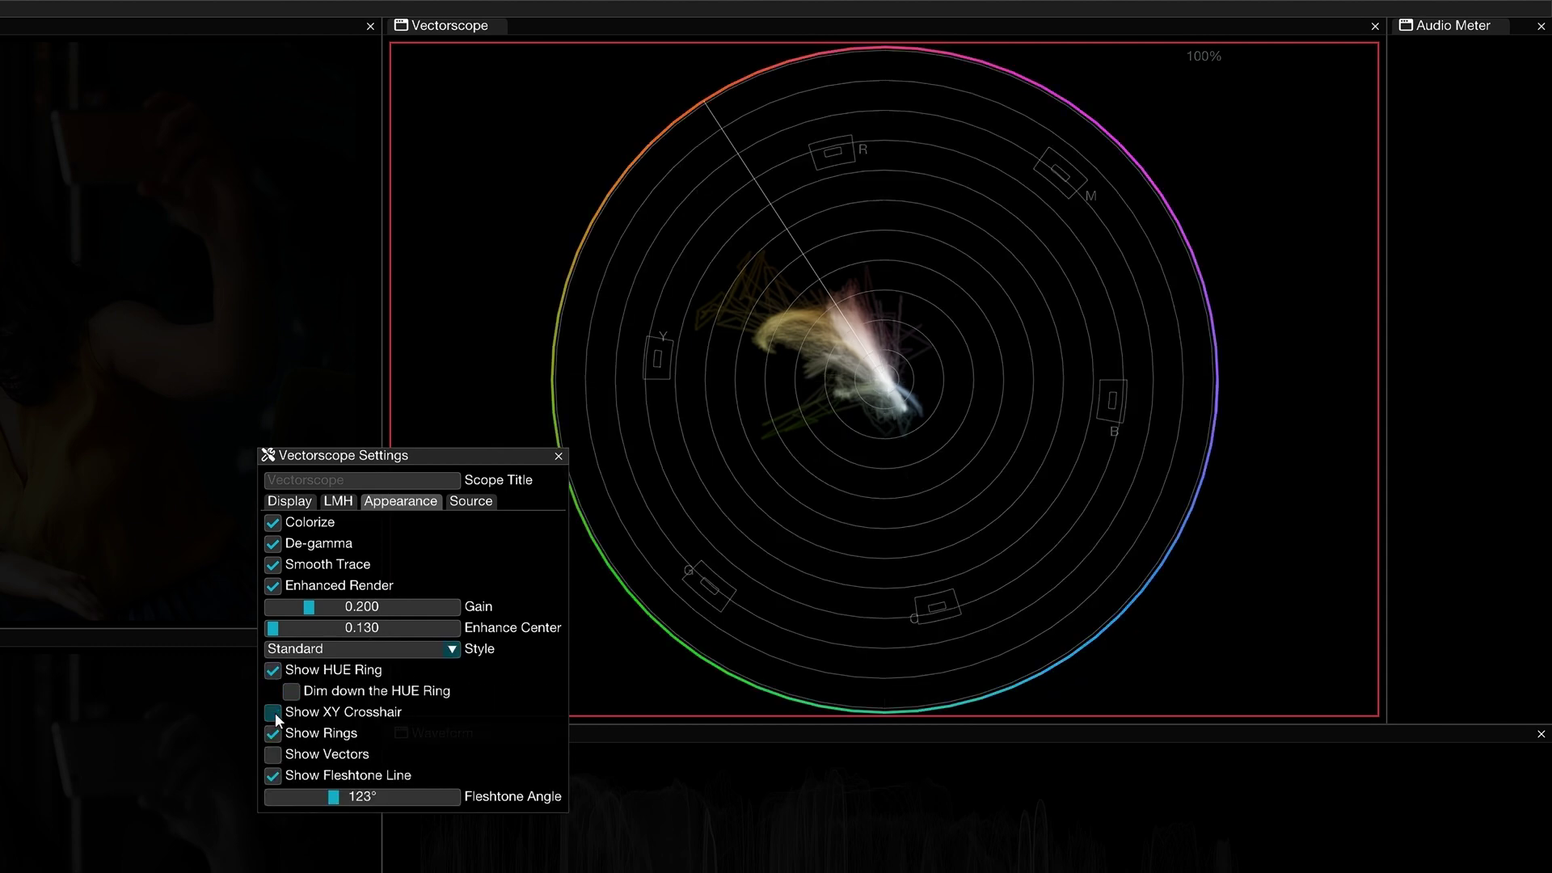
pyautogui.click(273, 713)
pyautogui.click(274, 734)
pyautogui.click(274, 734)
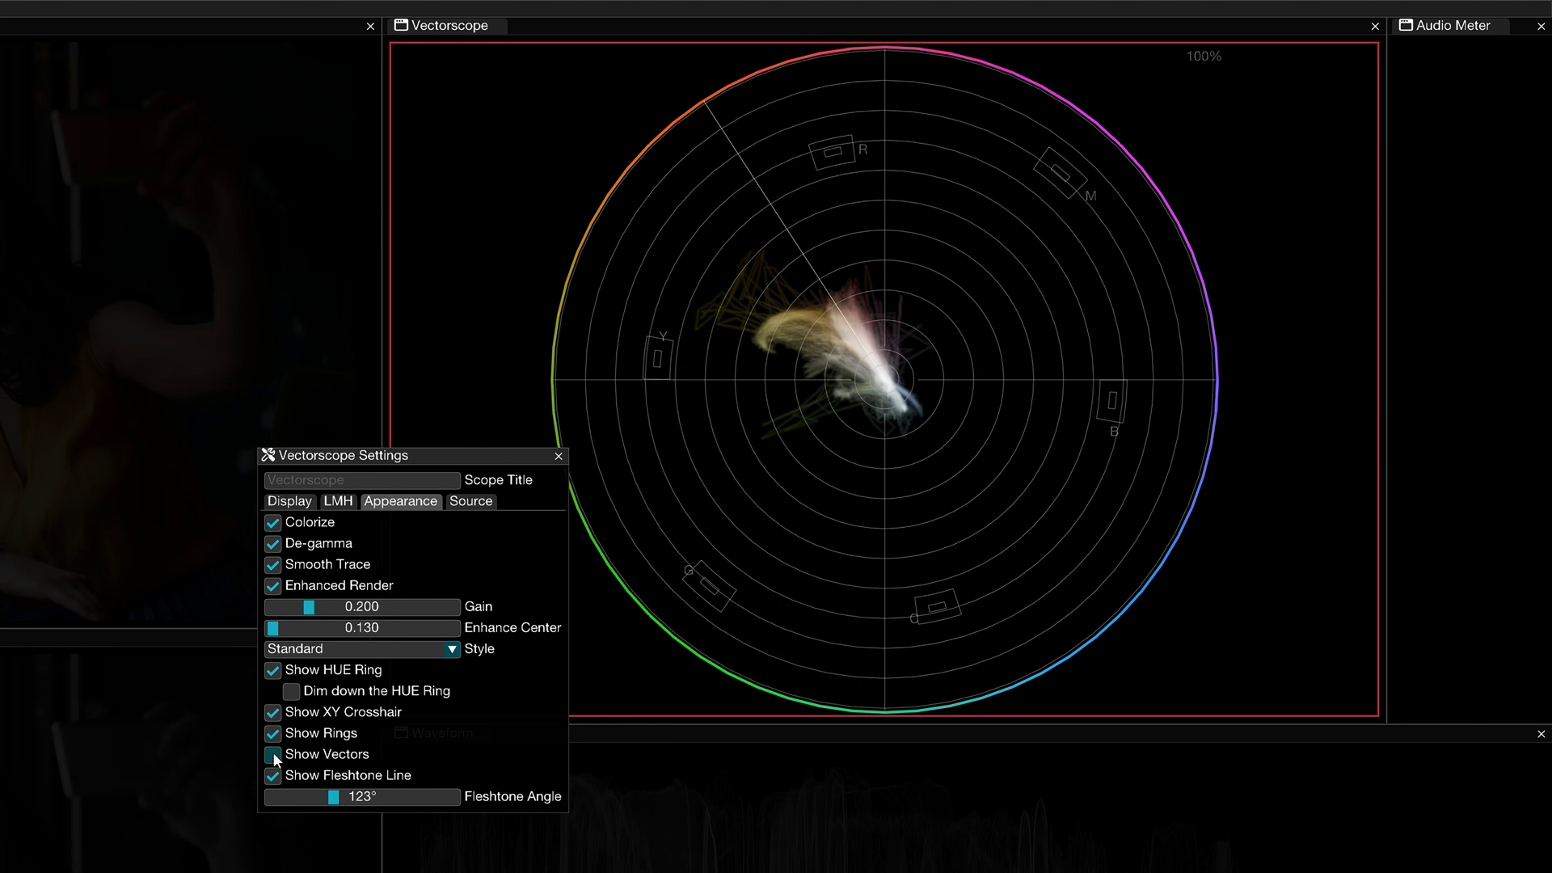
# Step: Toggle the vectors on and off and the fleshtone line off and on, and adjust the fleshtone angle back to 123°
pyautogui.click(274, 755)
pyautogui.click(275, 755)
pyautogui.click(275, 776)
pyautogui.click(278, 778)
pyautogui.moveTo(328, 798); pyautogui.dragTo(333, 797)
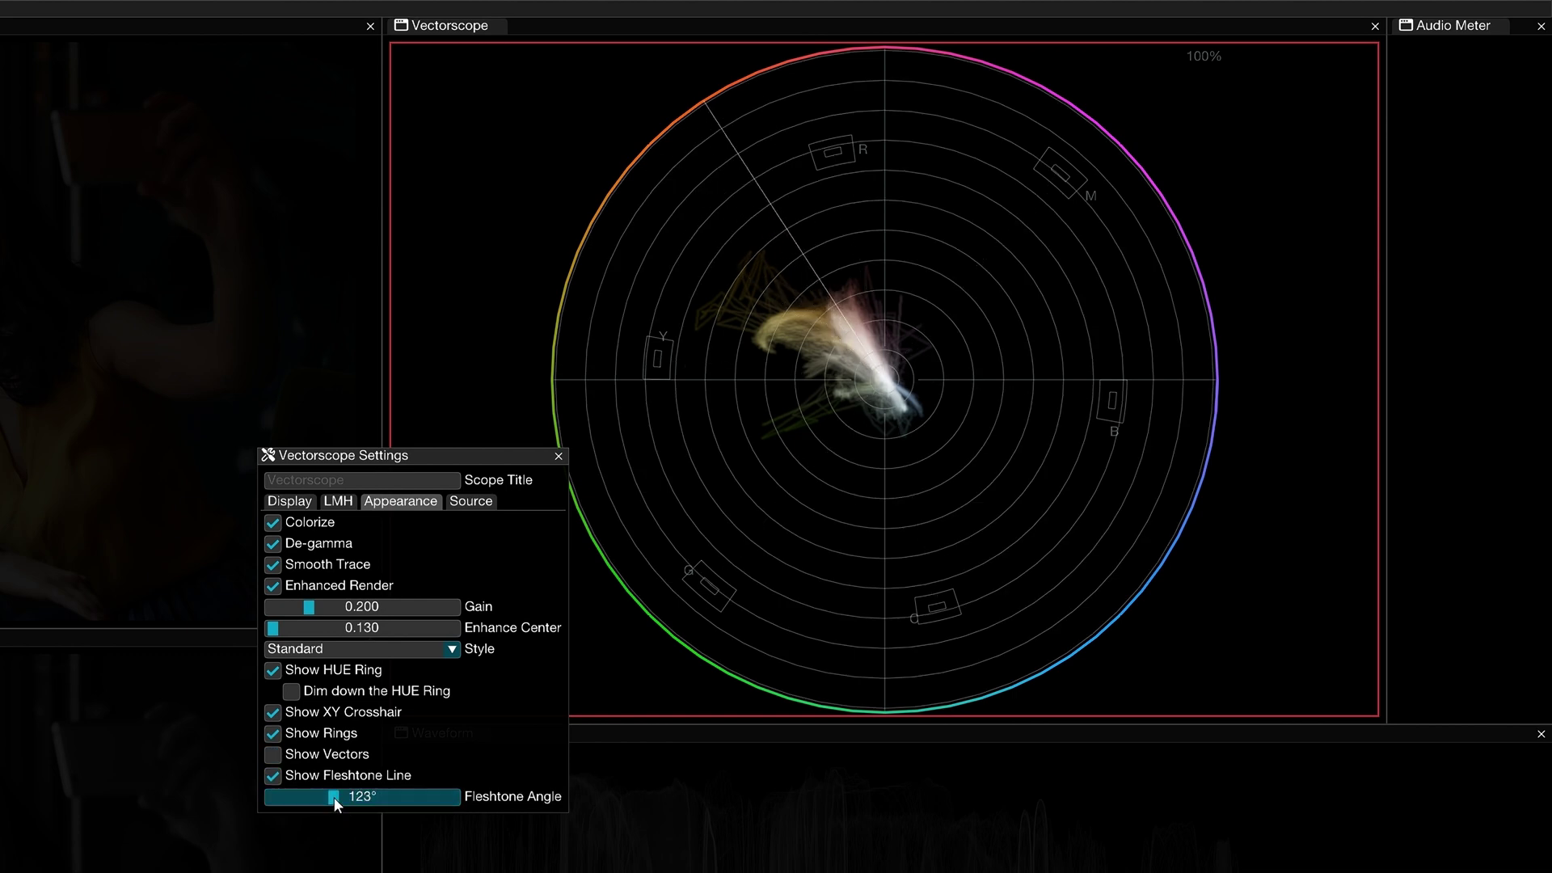
# Step: Enable the Color Space Transform override in the source settings, view its colorspace categories, and disable the override
pyautogui.click(468, 502)
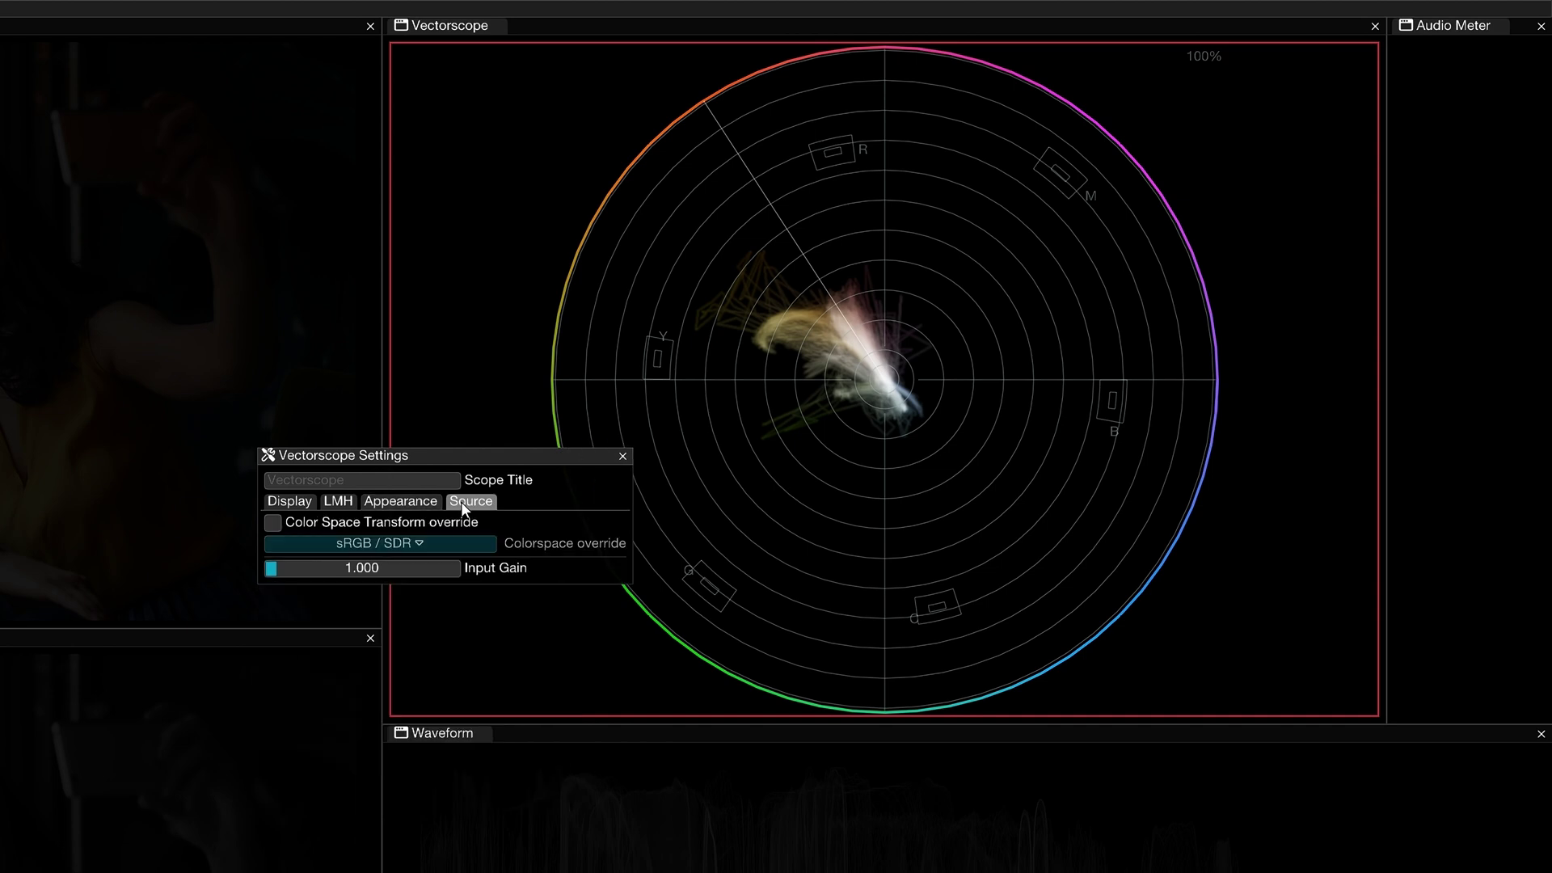
pyautogui.click(274, 523)
pyautogui.click(421, 545)
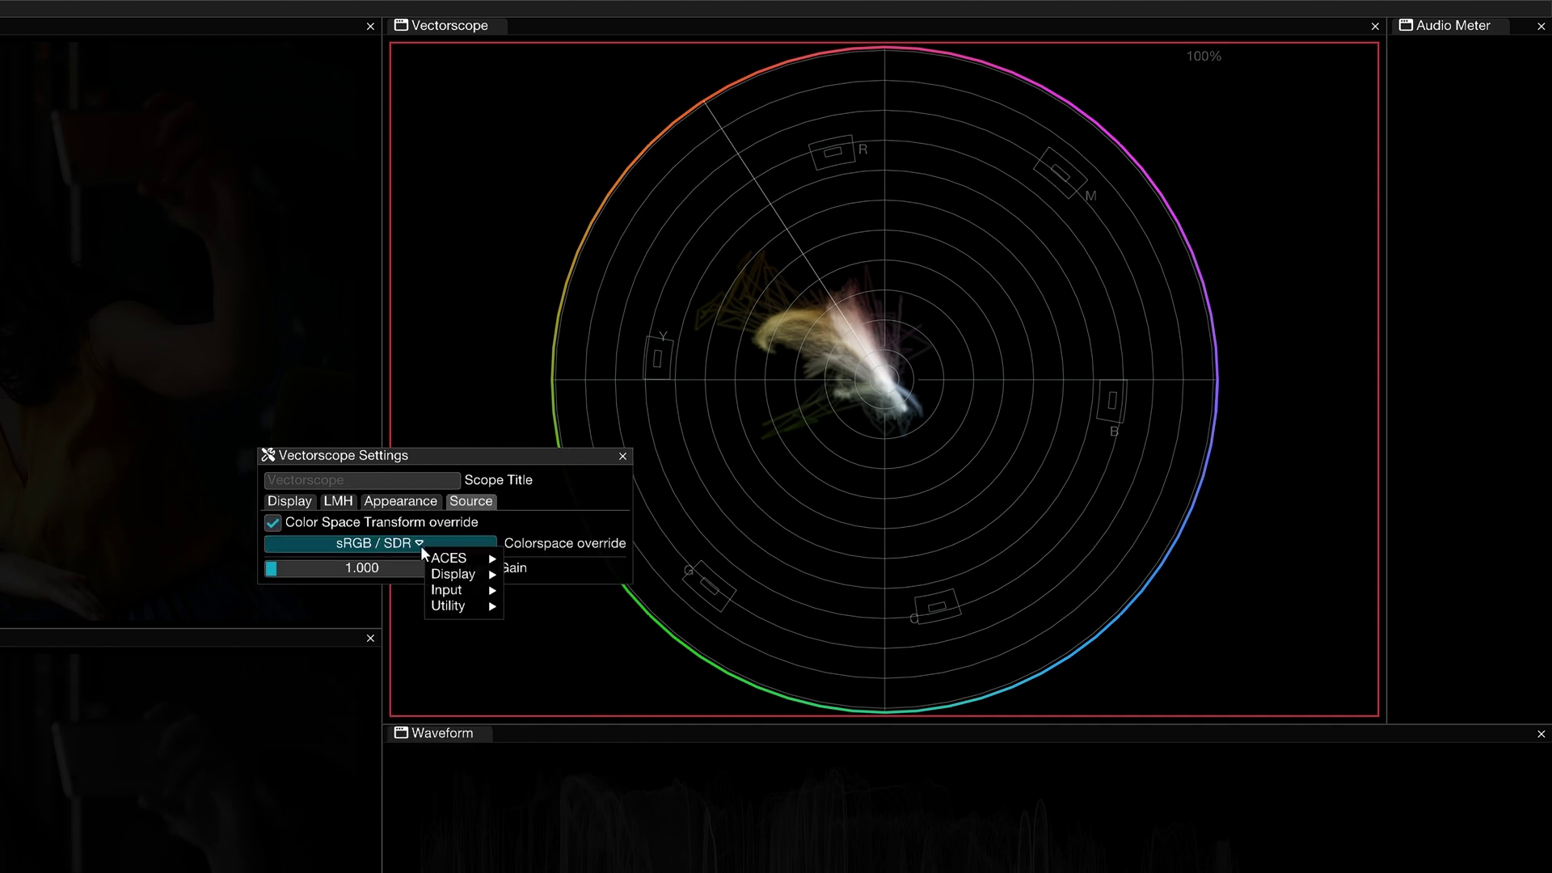
pyautogui.click(275, 522)
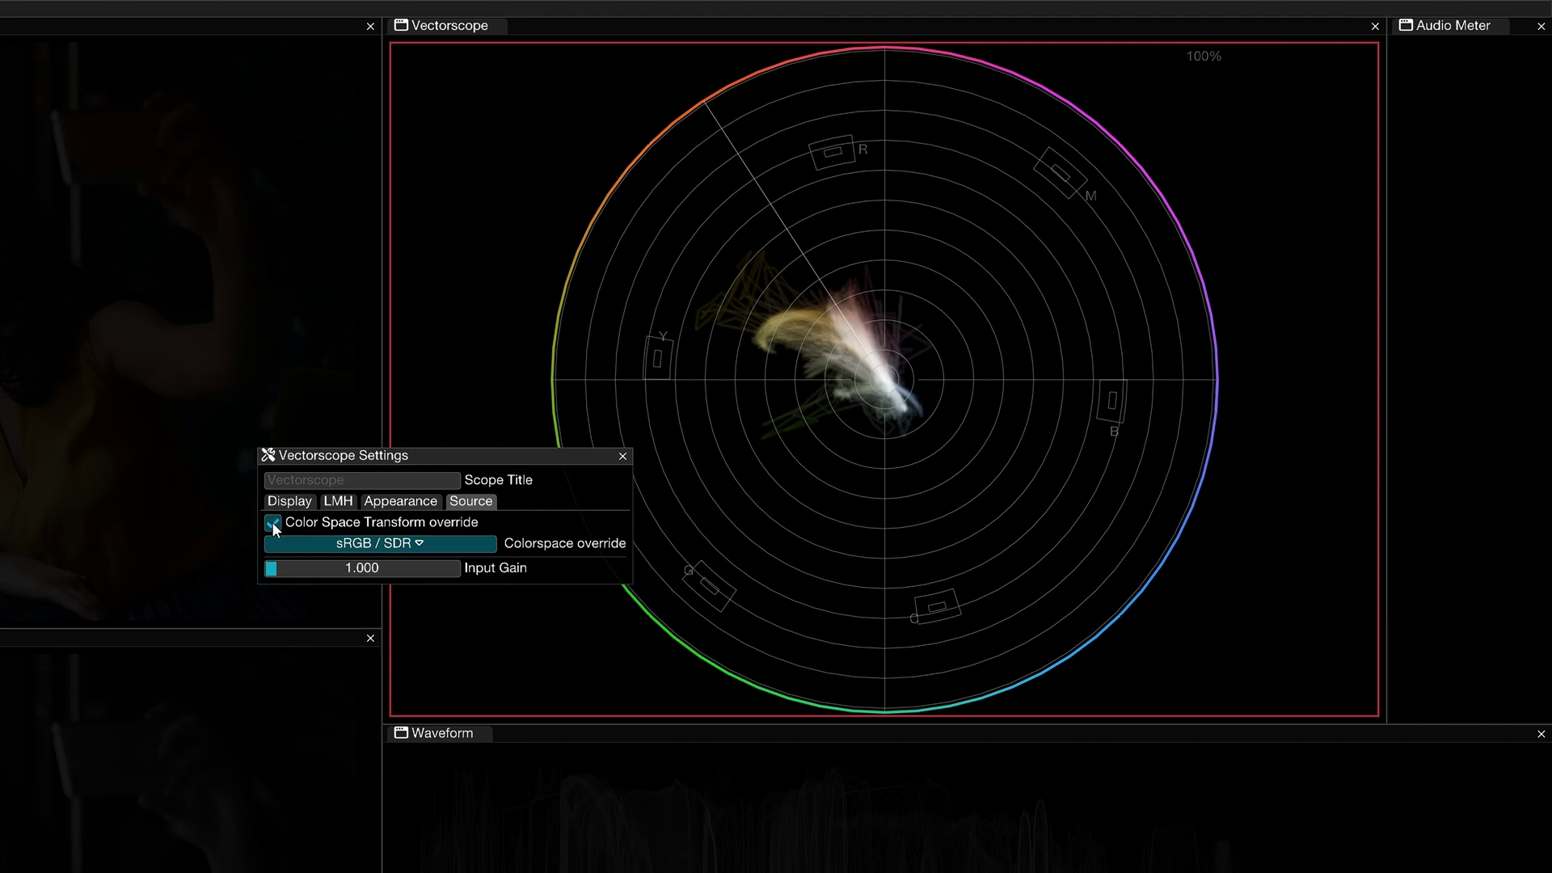
pyautogui.click(270, 522)
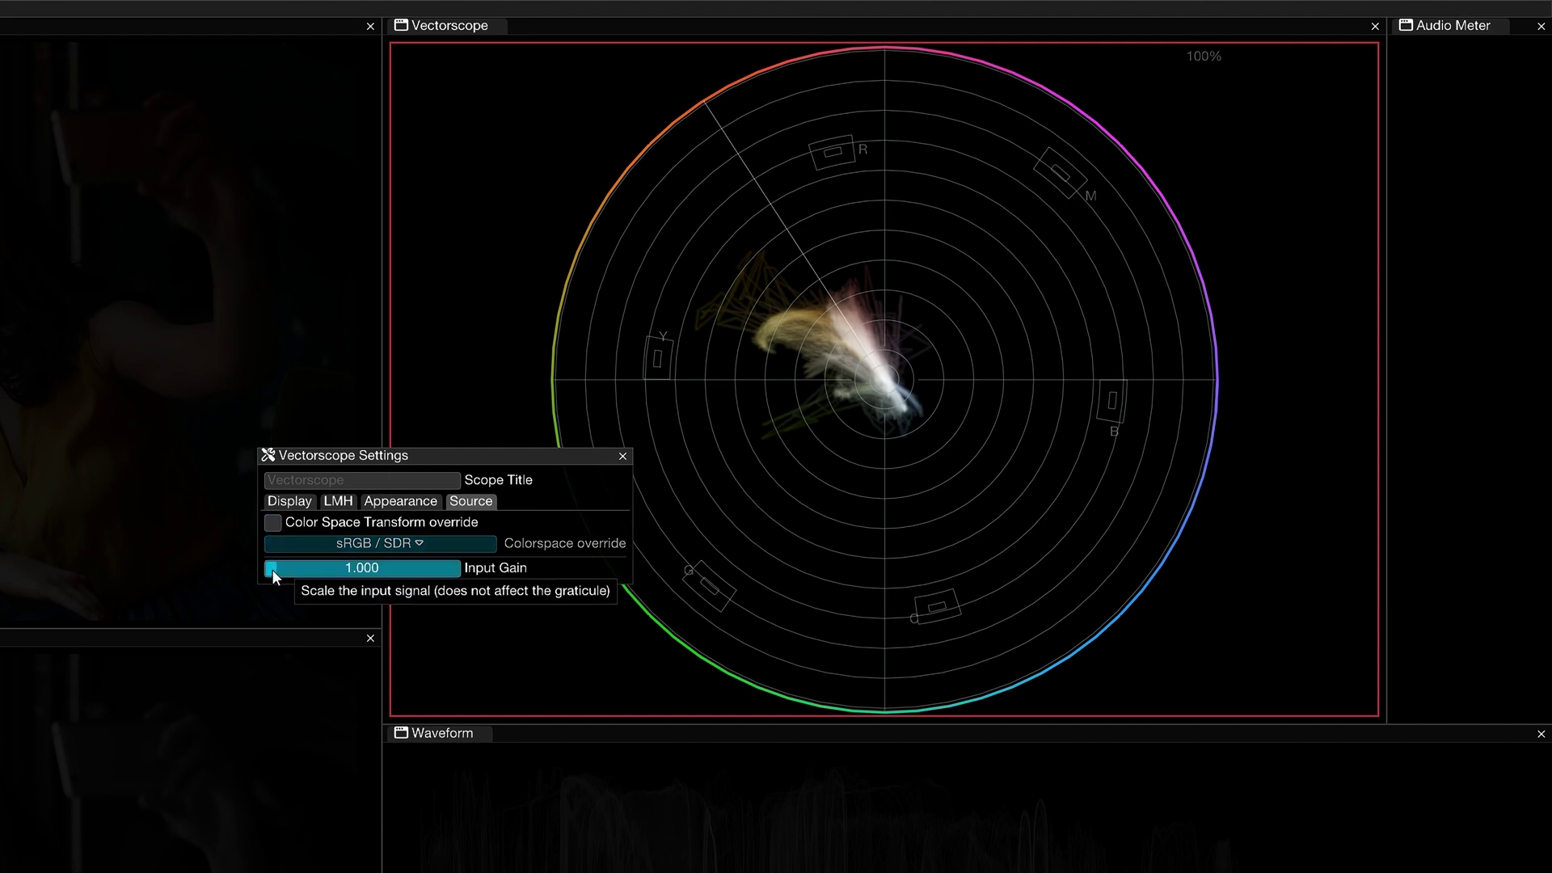
# Step: Raise the vectorscope's input gain to about 4 and return it to 1
pyautogui.moveTo(272, 569); pyautogui.dragTo(410, 569)
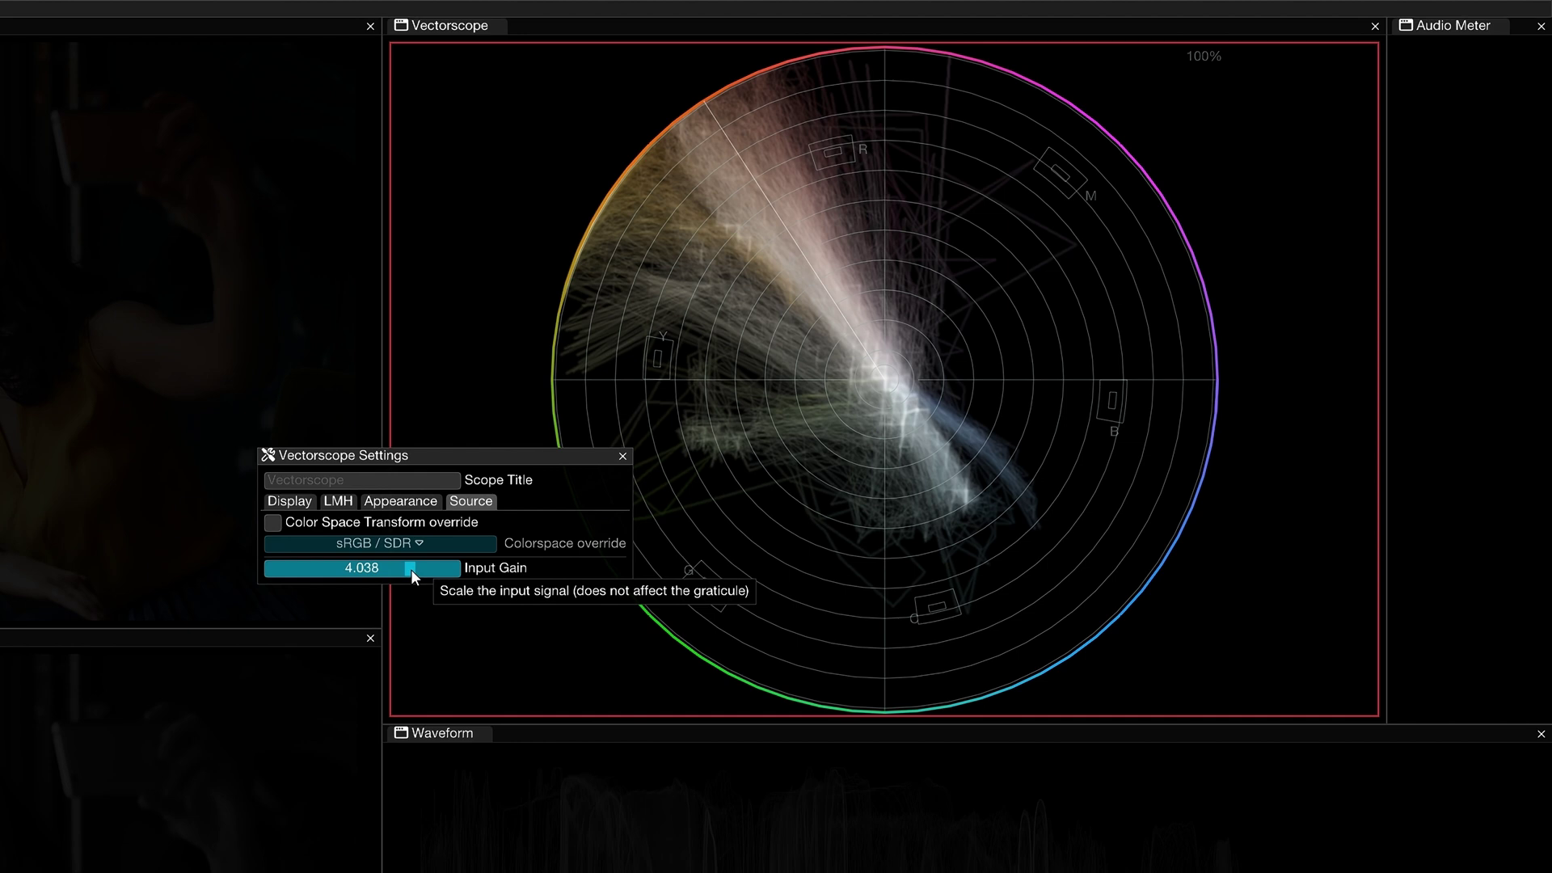
pyautogui.moveTo(410, 569); pyautogui.dragTo(269, 561)
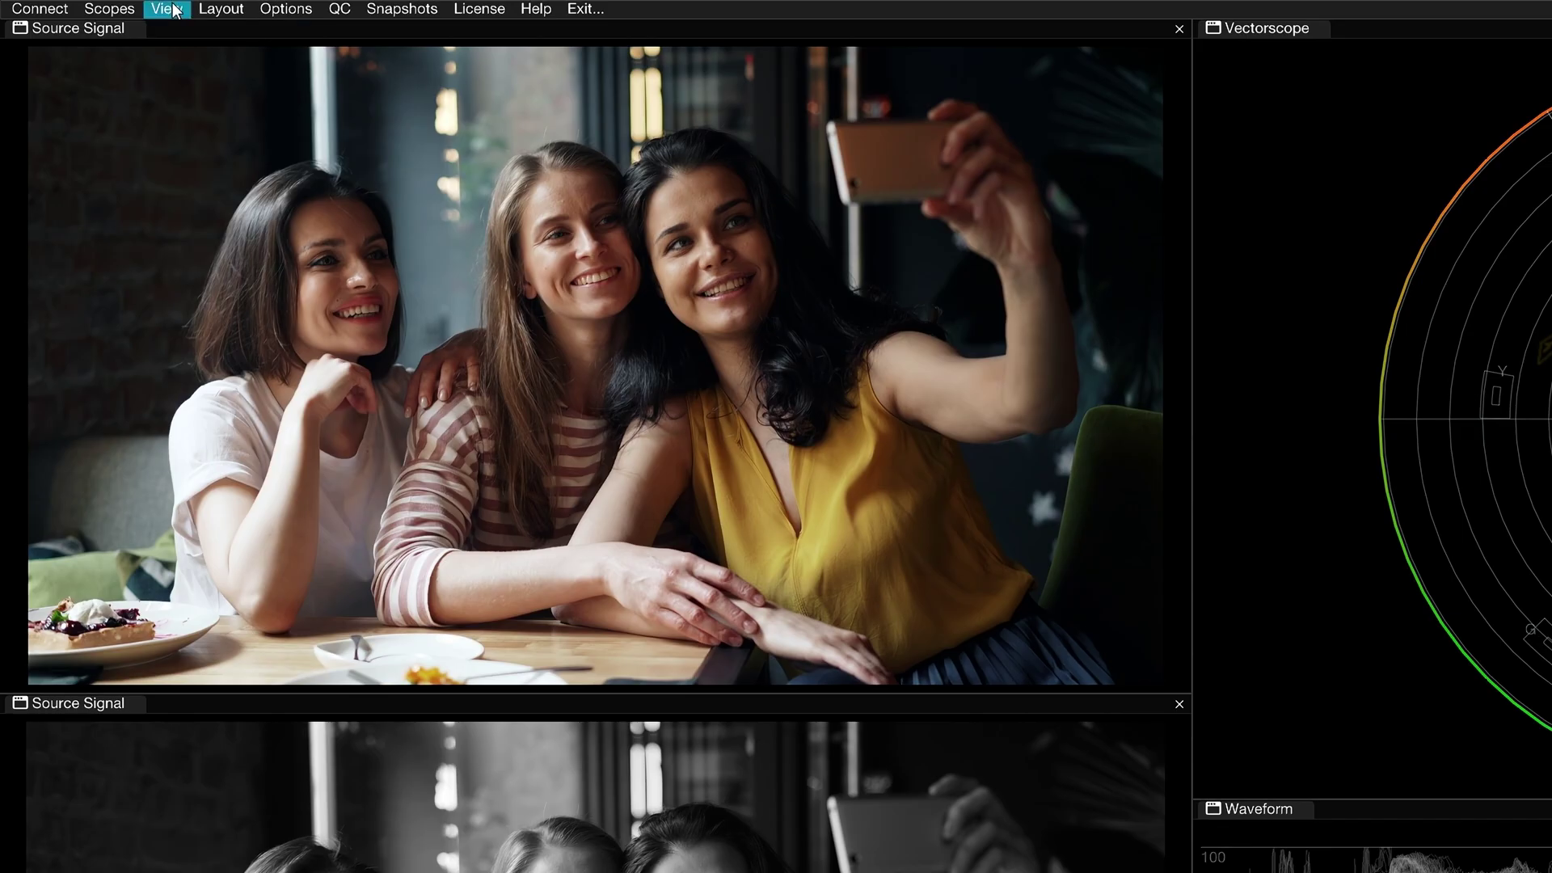
# Step: Open the targets settings, enable showing targets, and add a new RGB target
pyautogui.click(167, 8)
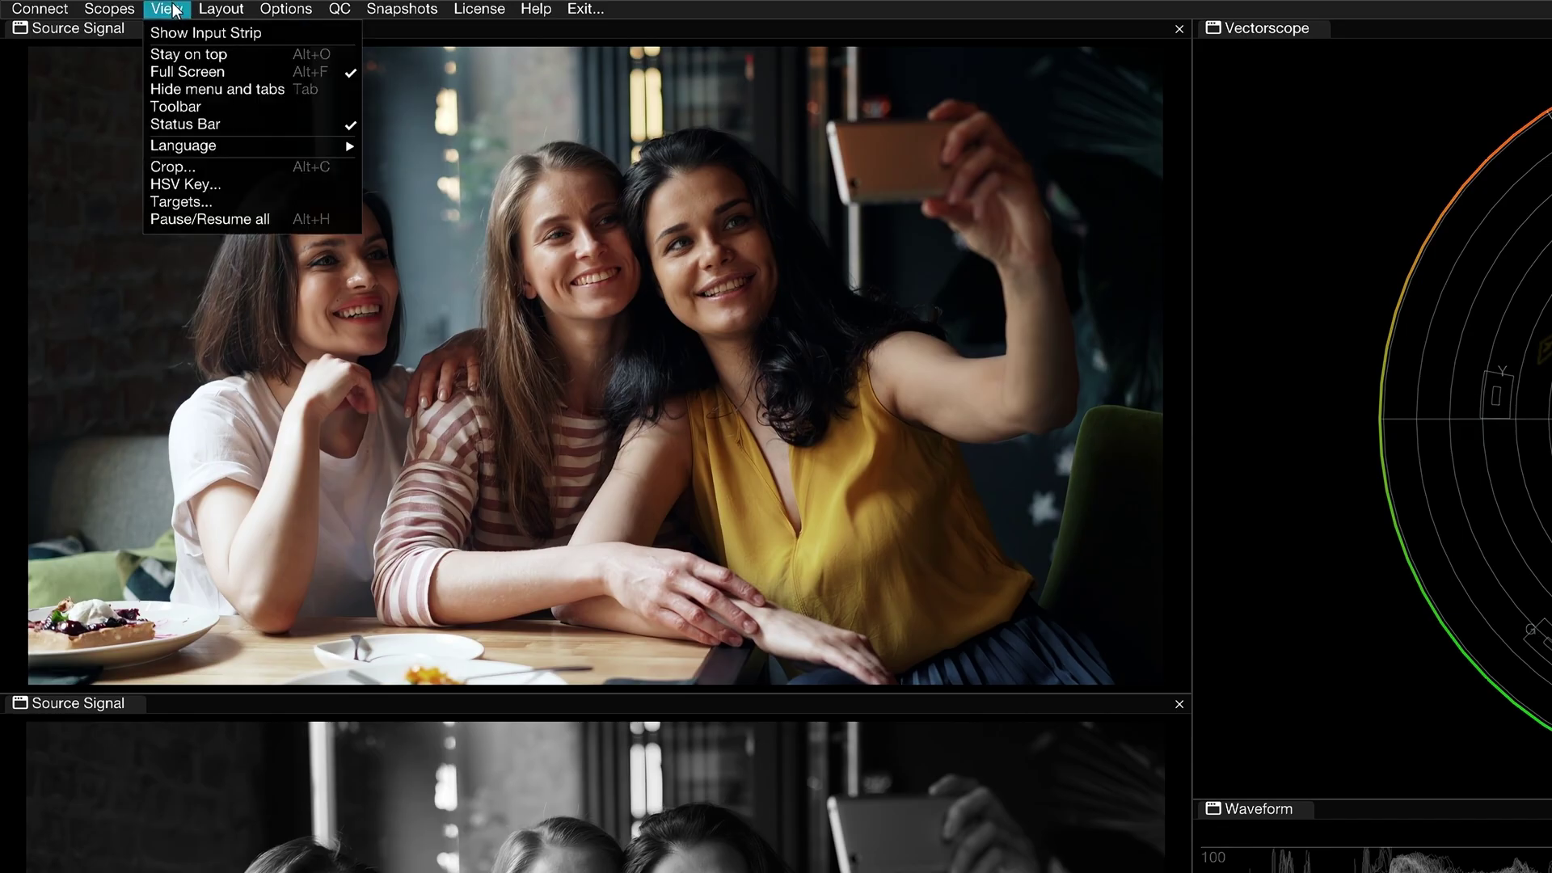
pyautogui.click(260, 201)
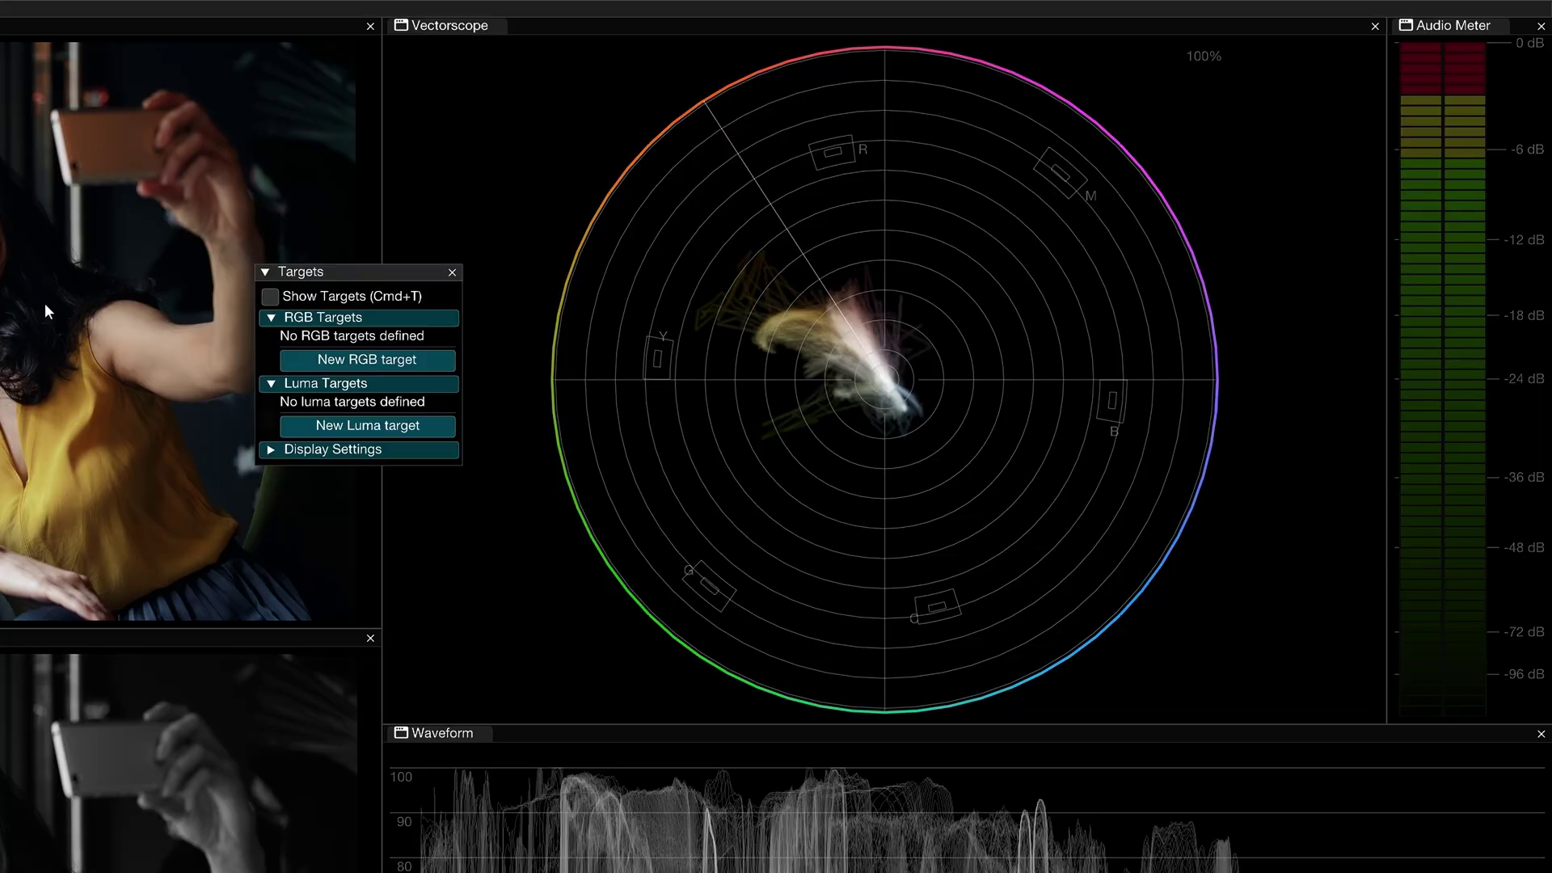
pyautogui.click(270, 296)
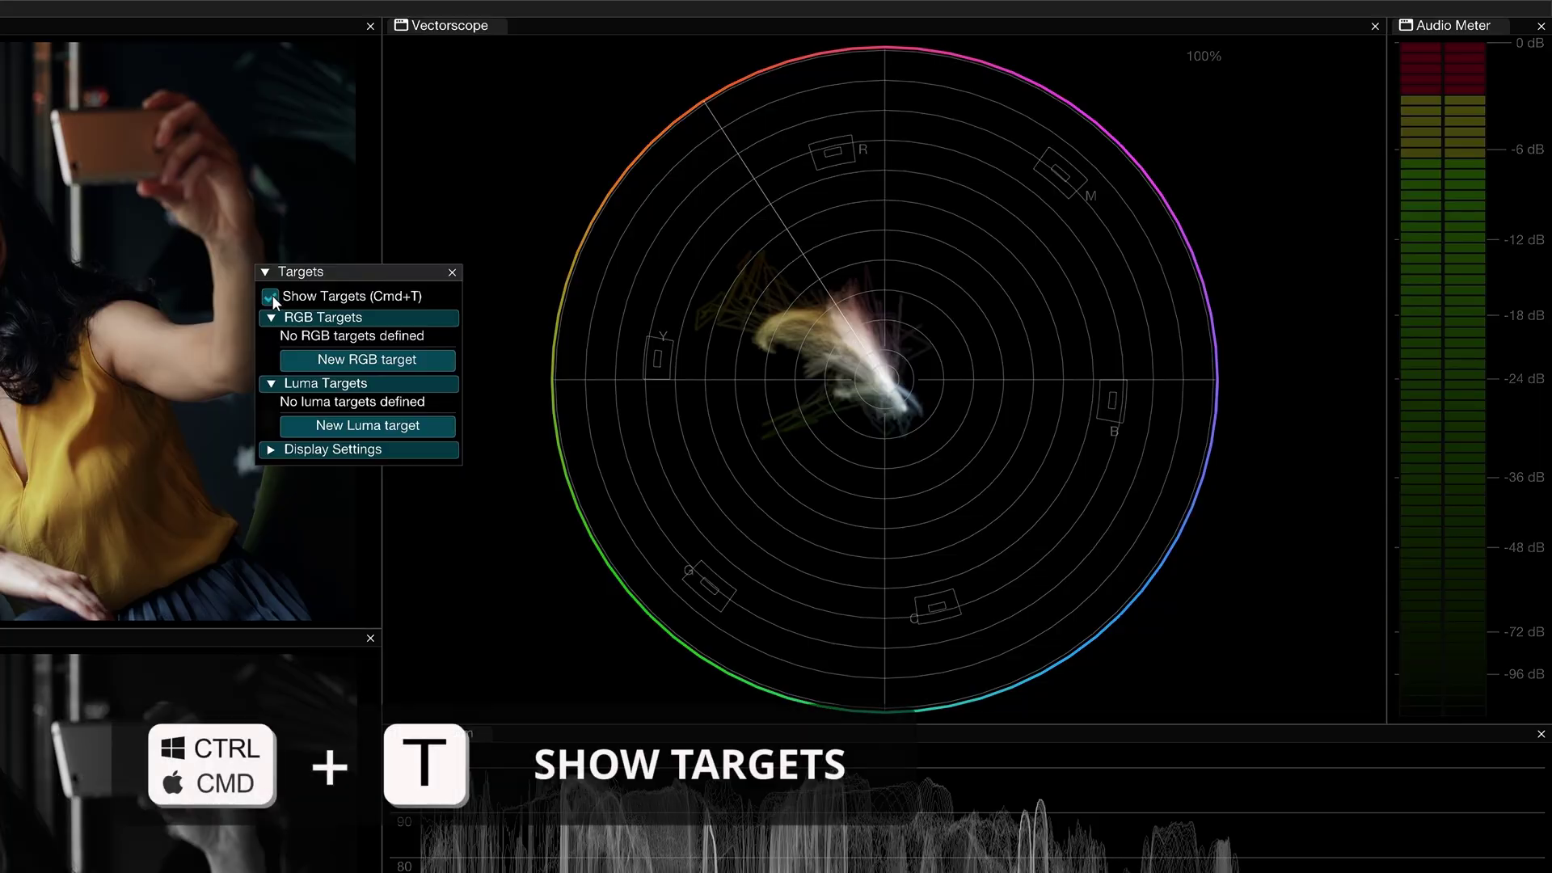
pyautogui.click(428, 361)
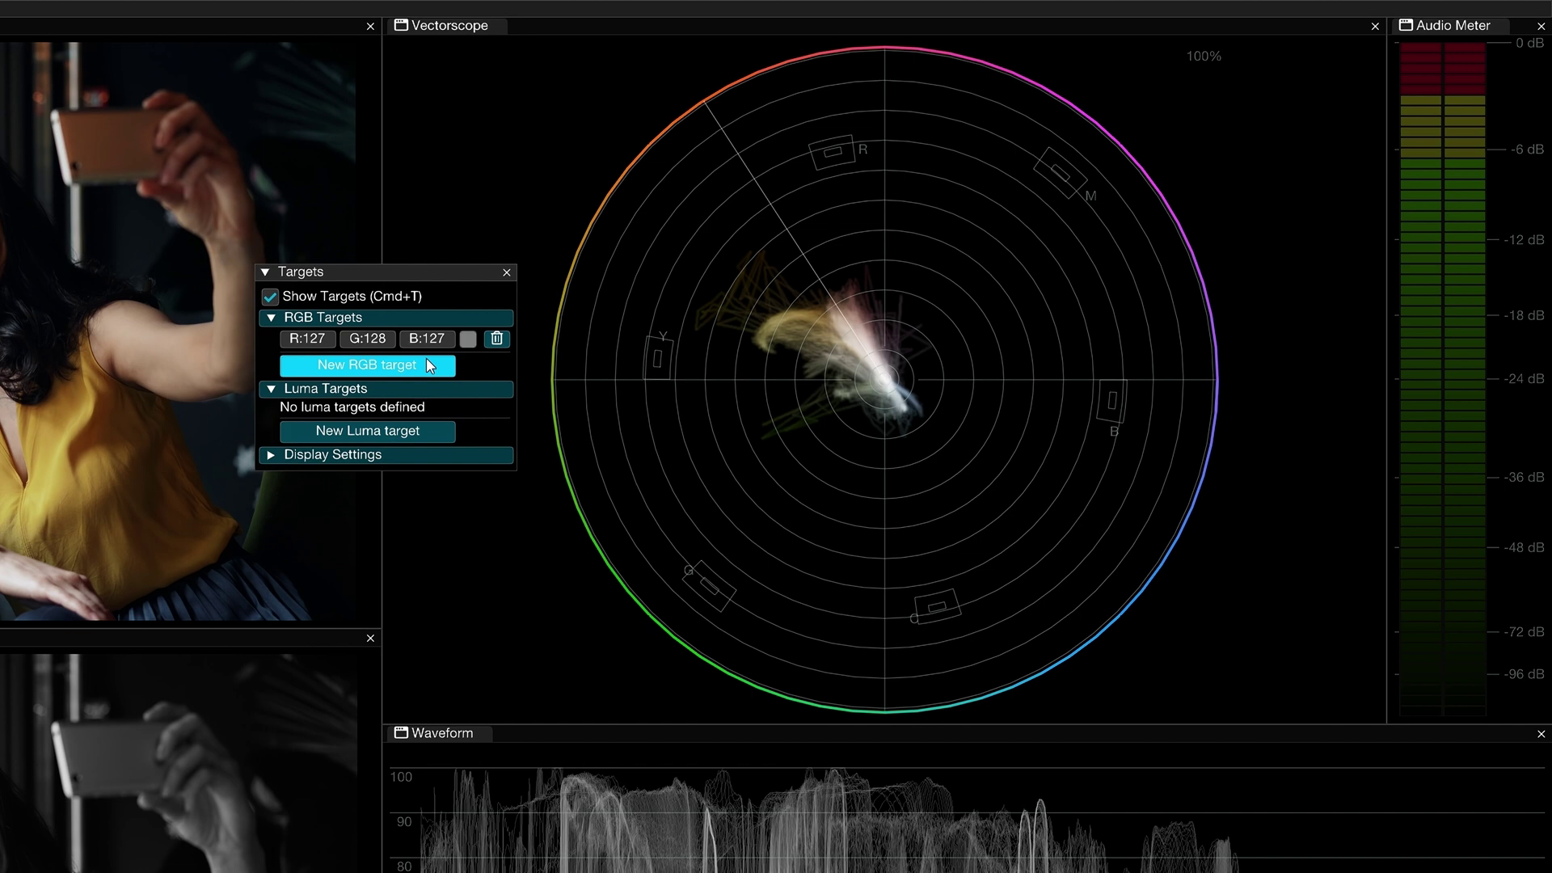
# Step: Pick a yellow-green colour of about R 171, G 178, B 104 for the new RGB target
pyautogui.click(468, 339)
pyautogui.click(491, 453)
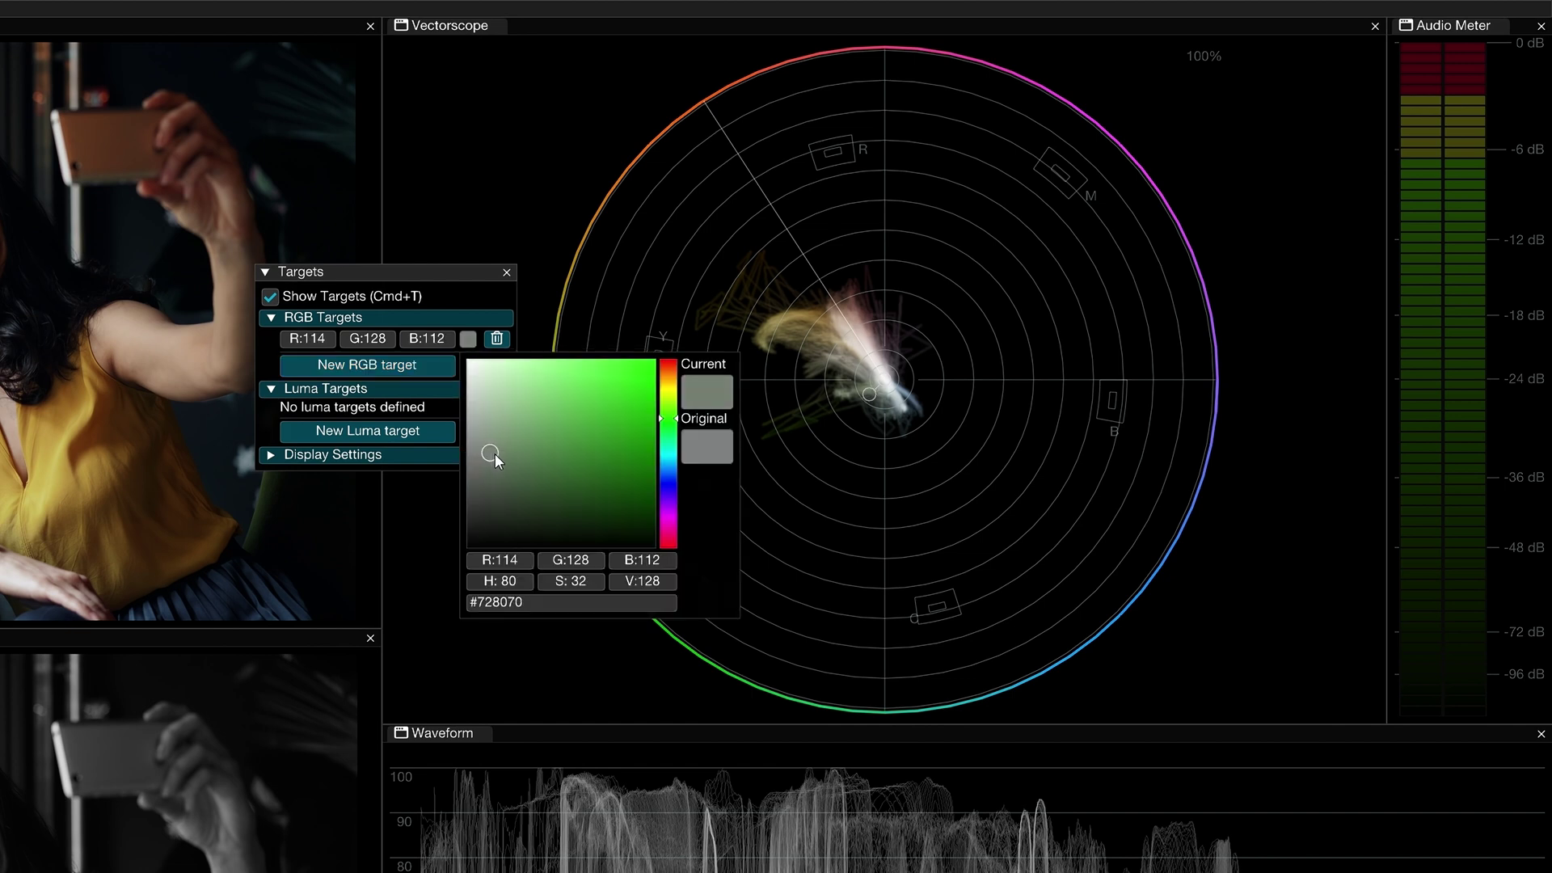
pyautogui.moveTo(495, 453); pyautogui.dragTo(544, 415)
pyautogui.moveTo(666, 415)
pyautogui.mouseDown()
pyautogui.moveTo(666, 380)
pyautogui.moveTo(663, 398)
pyautogui.mouseUp()
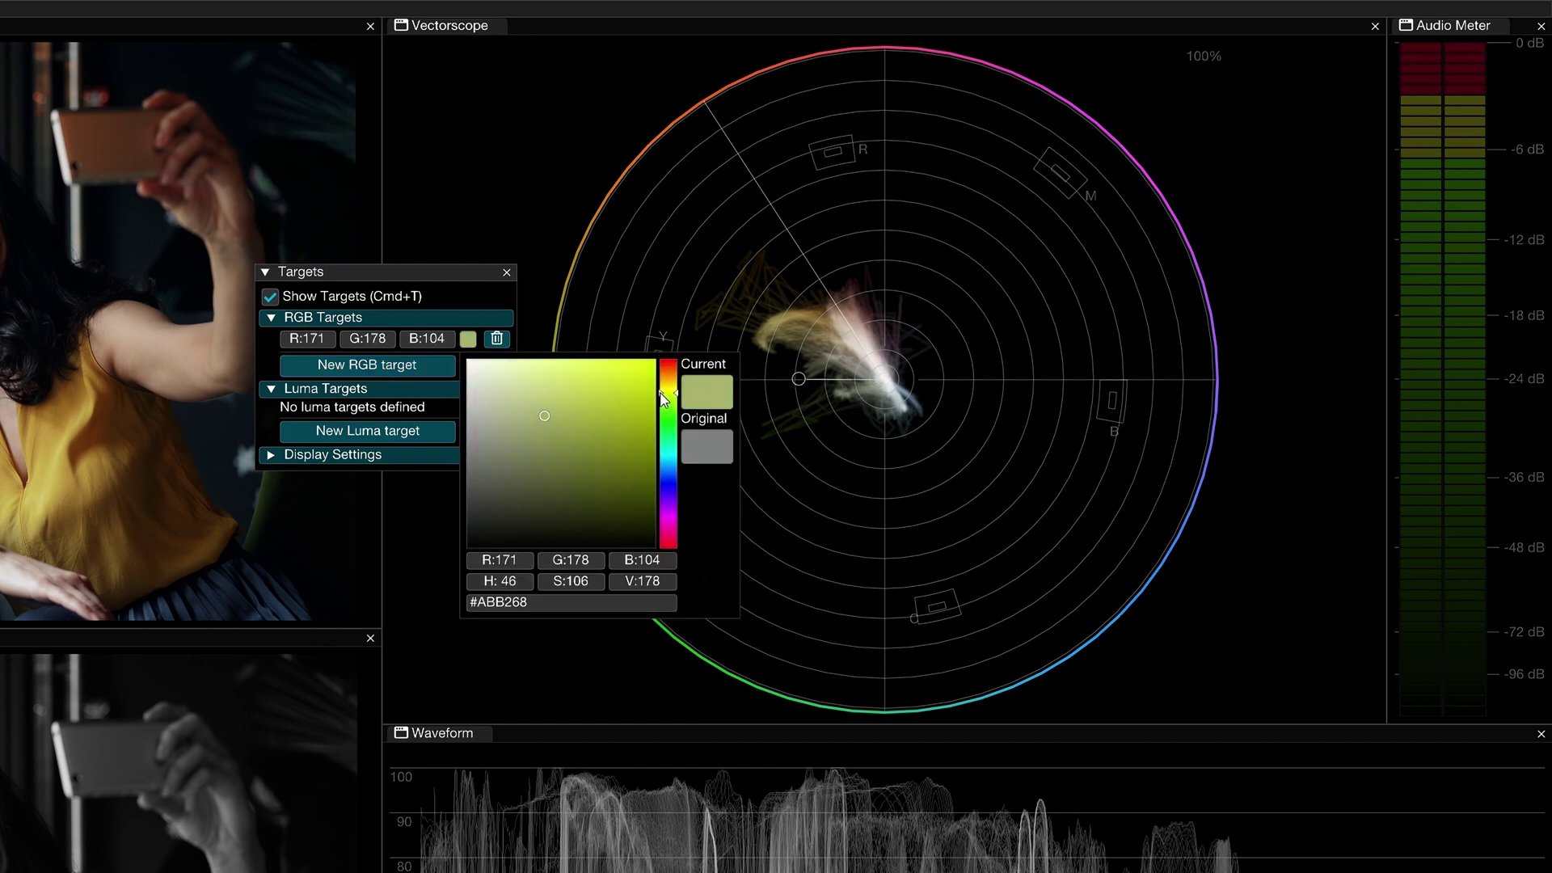
# Step: Set the RGB target's exact colour values to R 190, G 160, B 60
pyautogui.write('190')
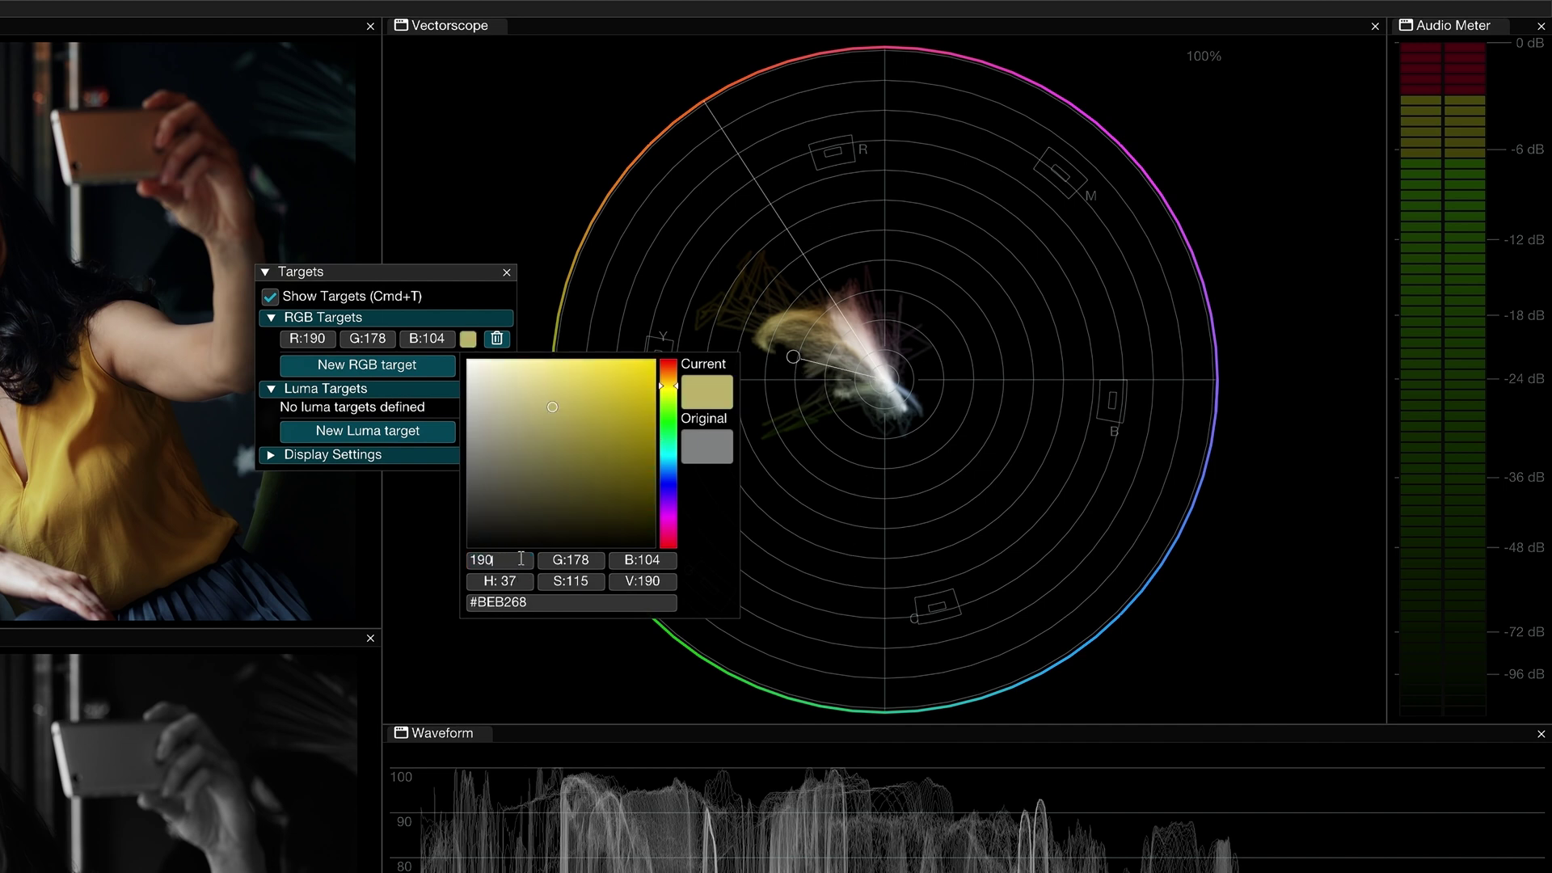
pyautogui.click(594, 559)
pyautogui.write('160')
pyautogui.click(656, 560)
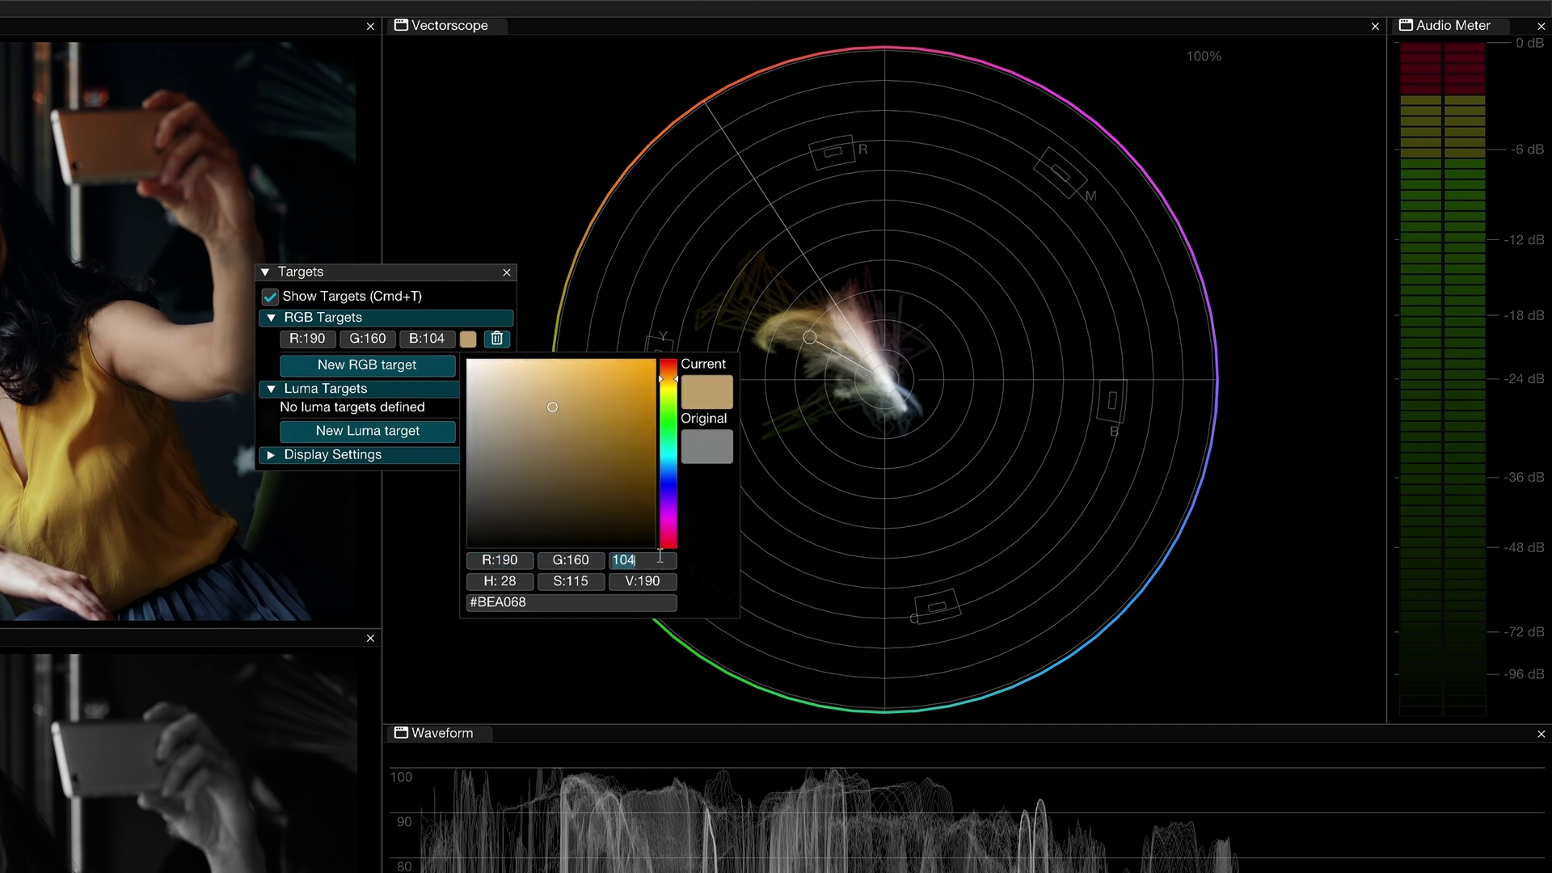
pyautogui.write('60')
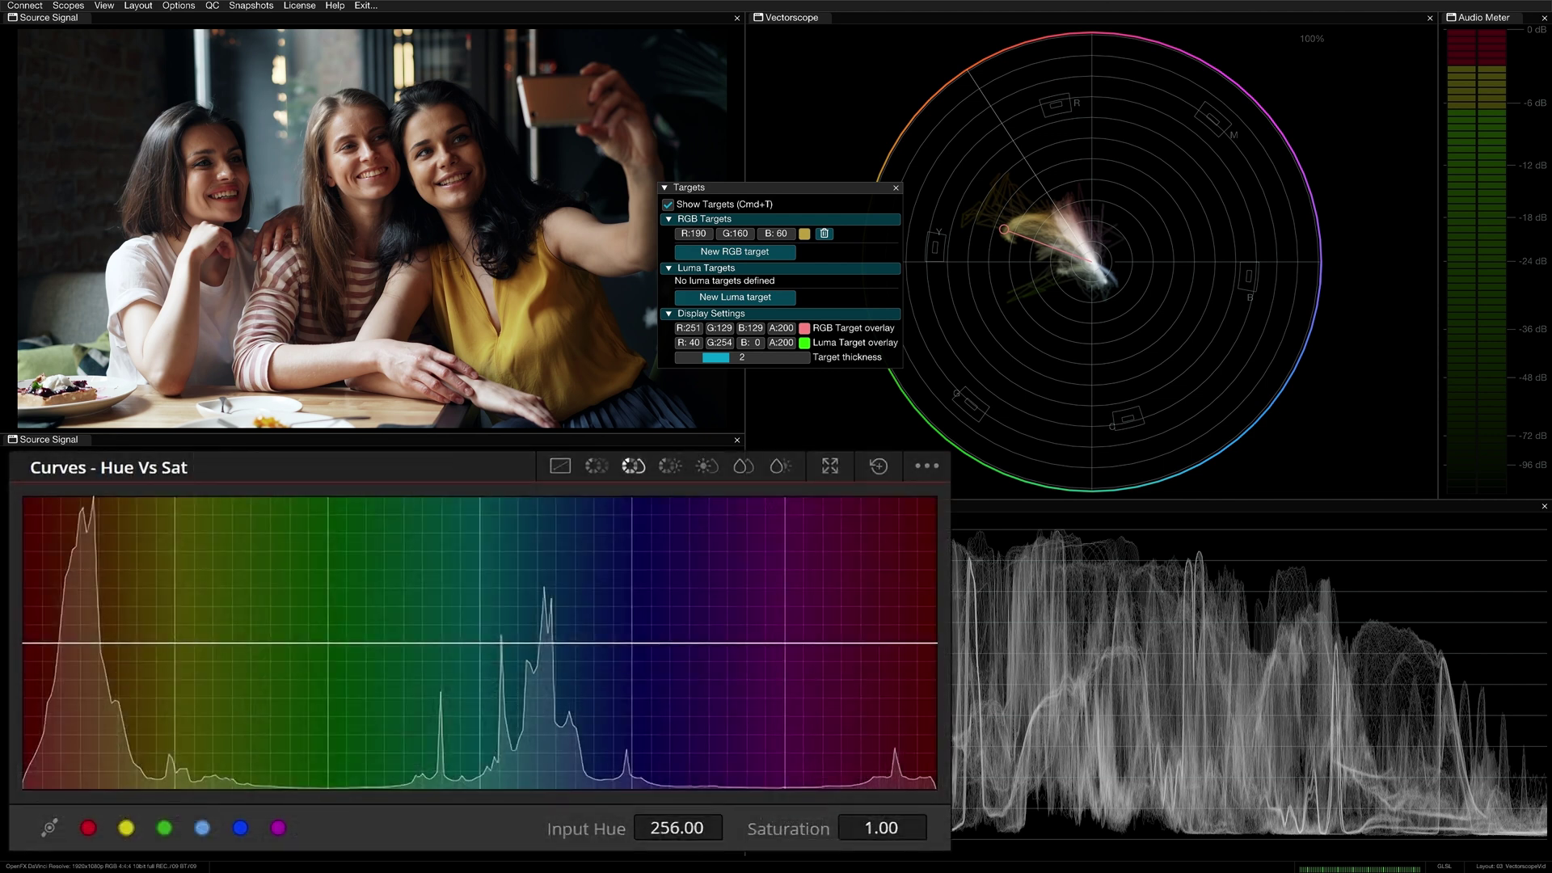
# Step: In DaVinci Resolve's Hue Vs Sat curve, add control points for the yellow range and slightly raise its saturation
pyautogui.click(126, 827)
pyautogui.moveTo(174, 642)
pyautogui.mouseDown()
pyautogui.moveTo(175, 602)
pyautogui.moveTo(171, 630)
pyautogui.mouseUp()
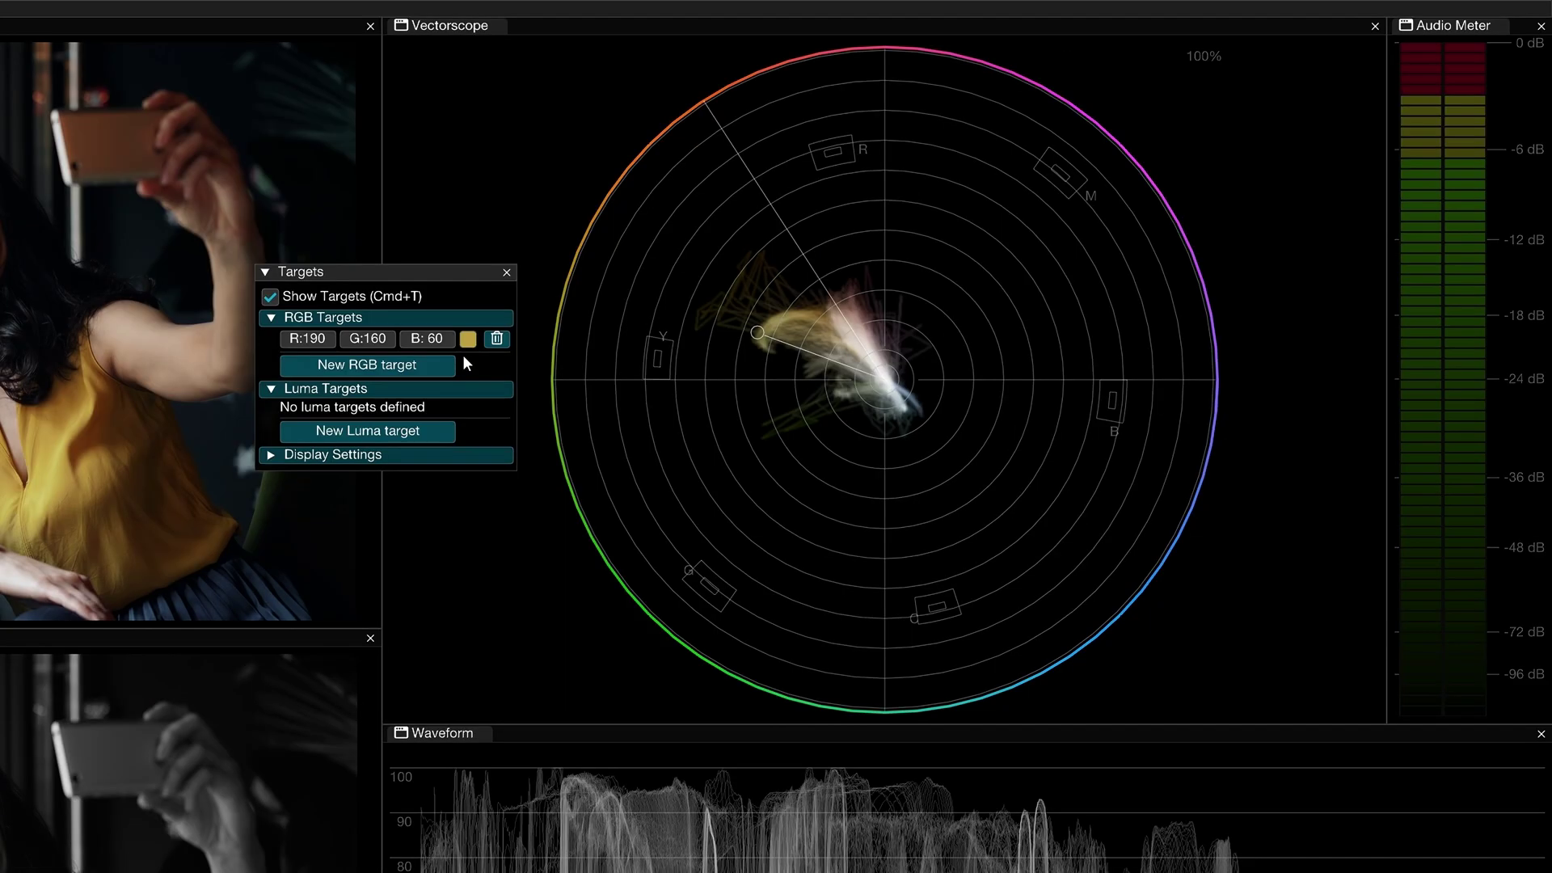
# Step: Set the RGB target overlay colour to R 251, G 129, B 129, and try a target thickness of 4 before settling on 2
pyautogui.click(667, 318)
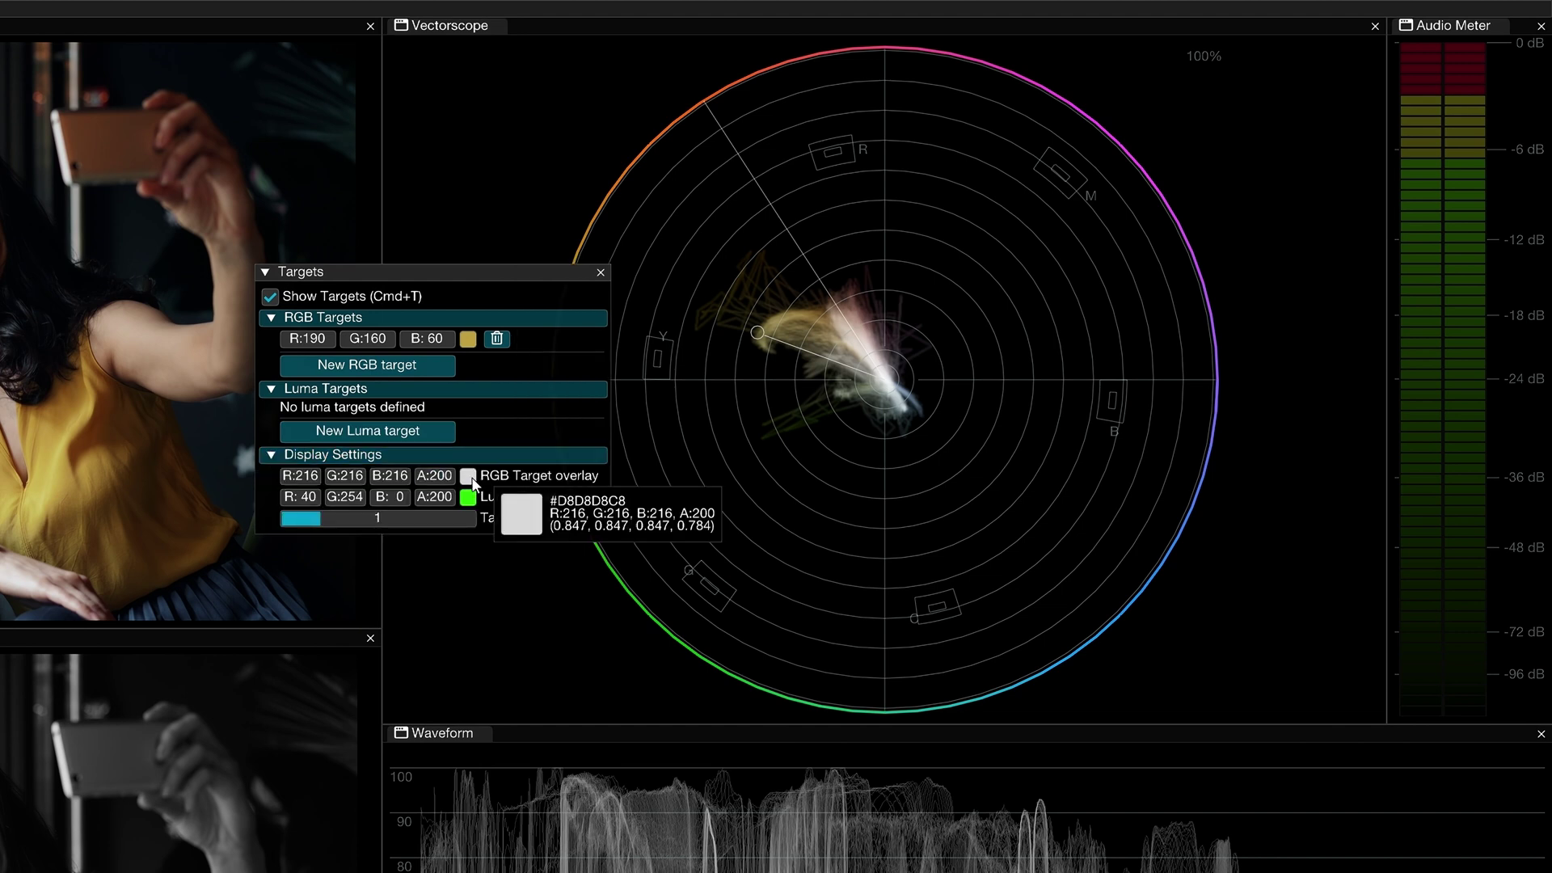
pyautogui.click(468, 475)
pyautogui.moveTo(467, 542); pyautogui.dragTo(561, 521)
pyautogui.moveTo(358, 521); pyautogui.dragTo(397, 517)
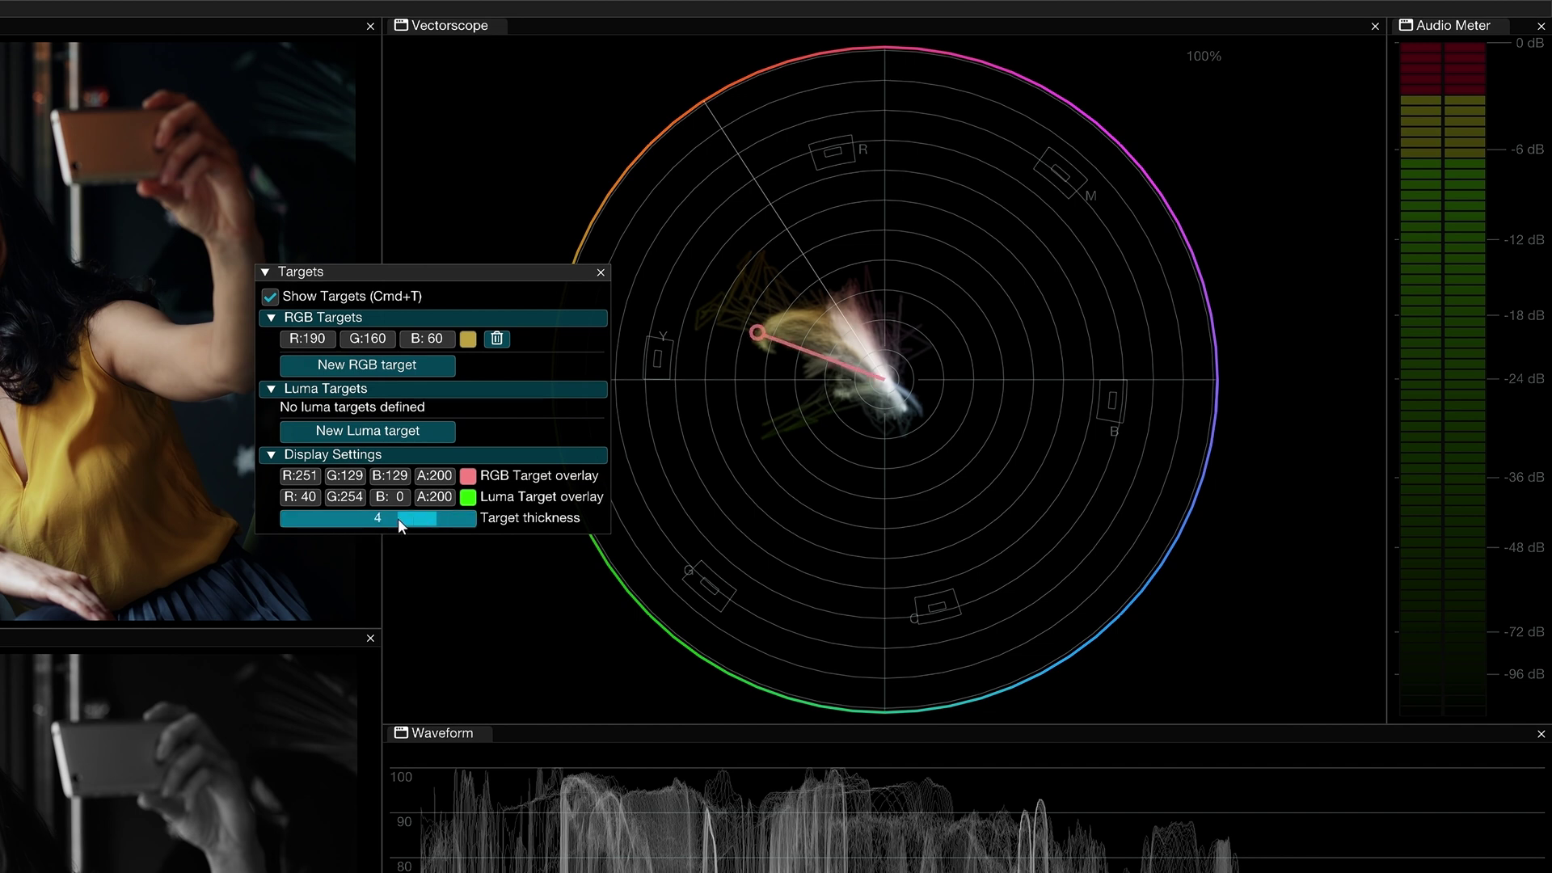
# Step: Delete the RGB target with values R 190, G 160, B 60
pyautogui.click(497, 338)
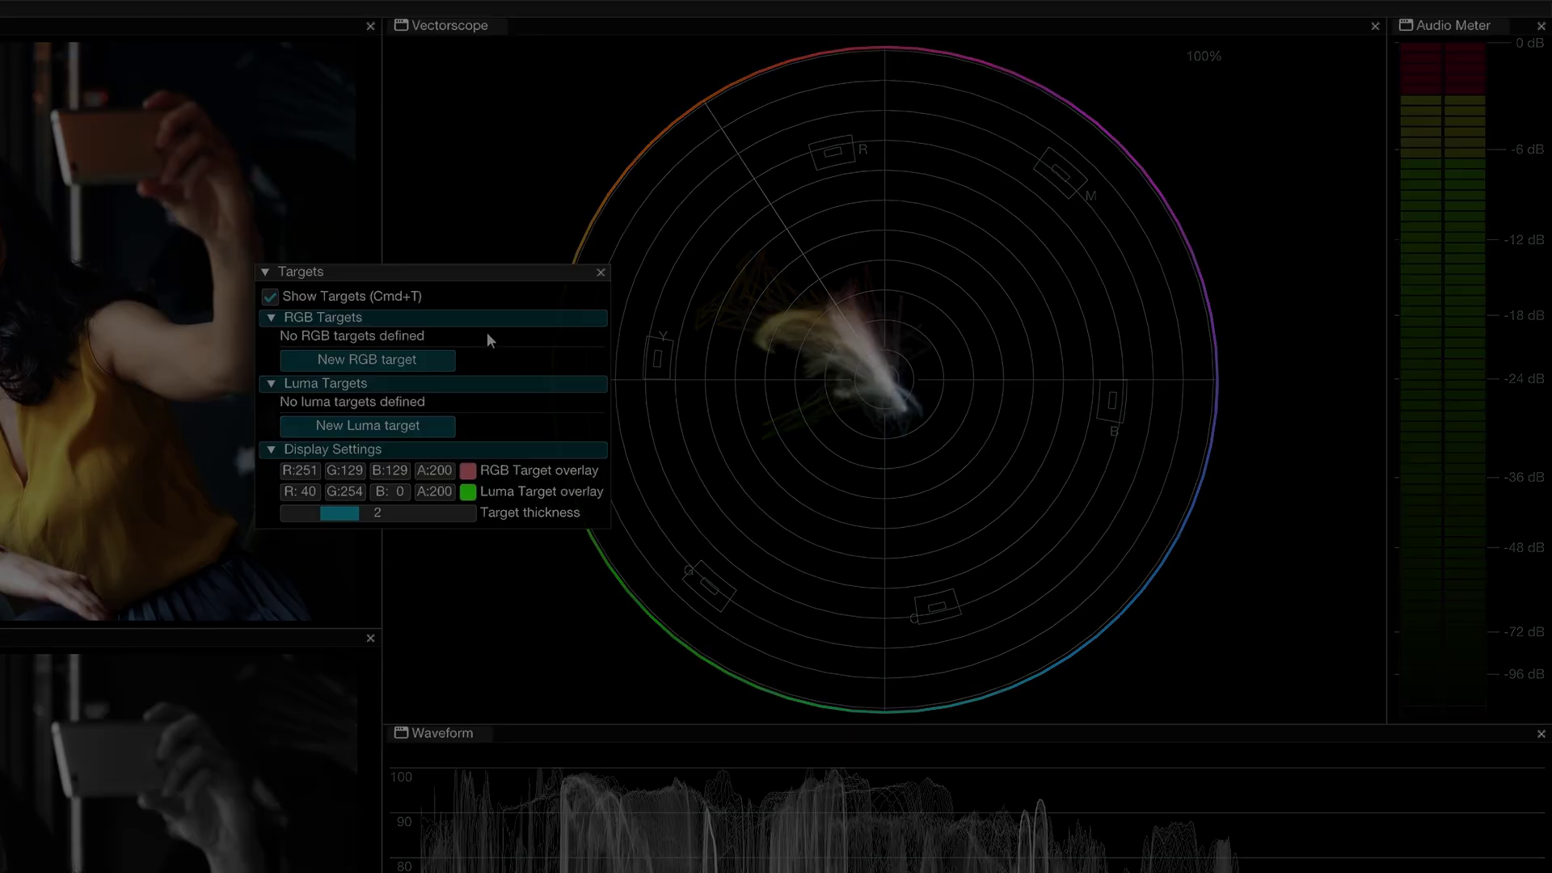